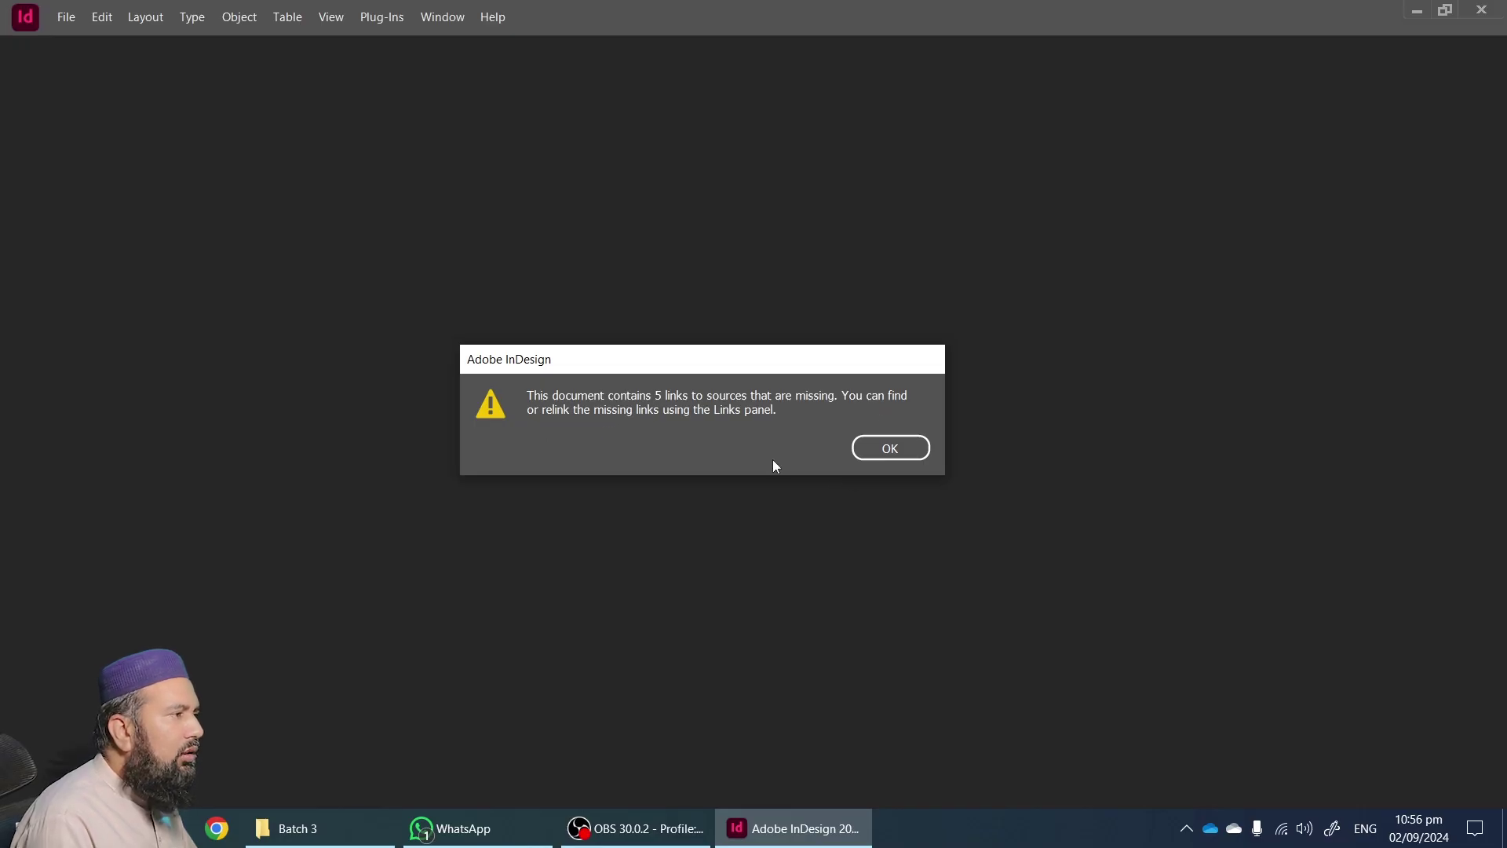
- Acknowledge the missing links warning and skip replacing the missing fonts
click(887, 455)
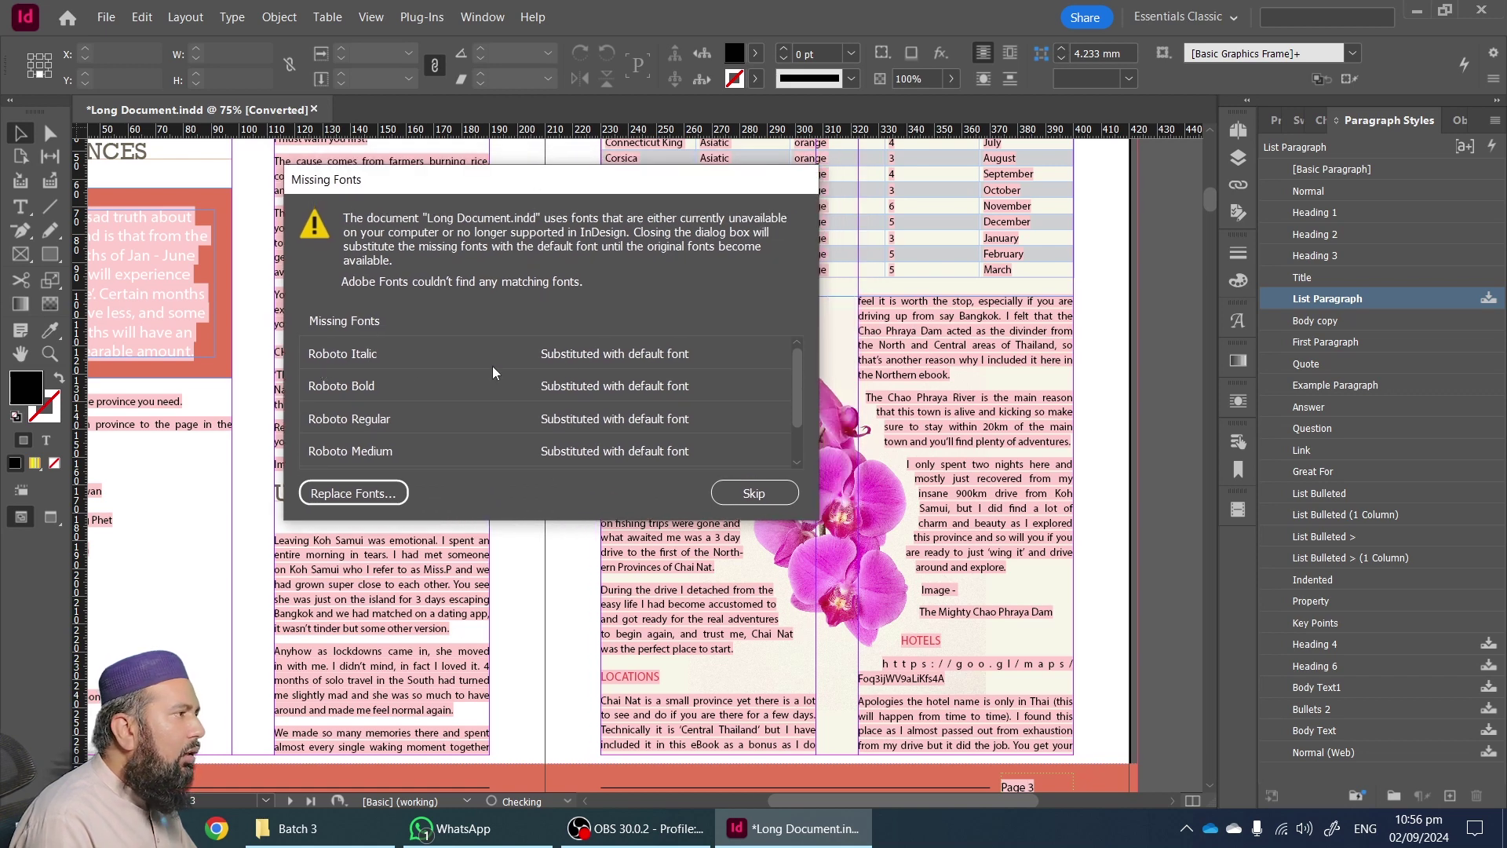
scroll(590, 369, down, 1)
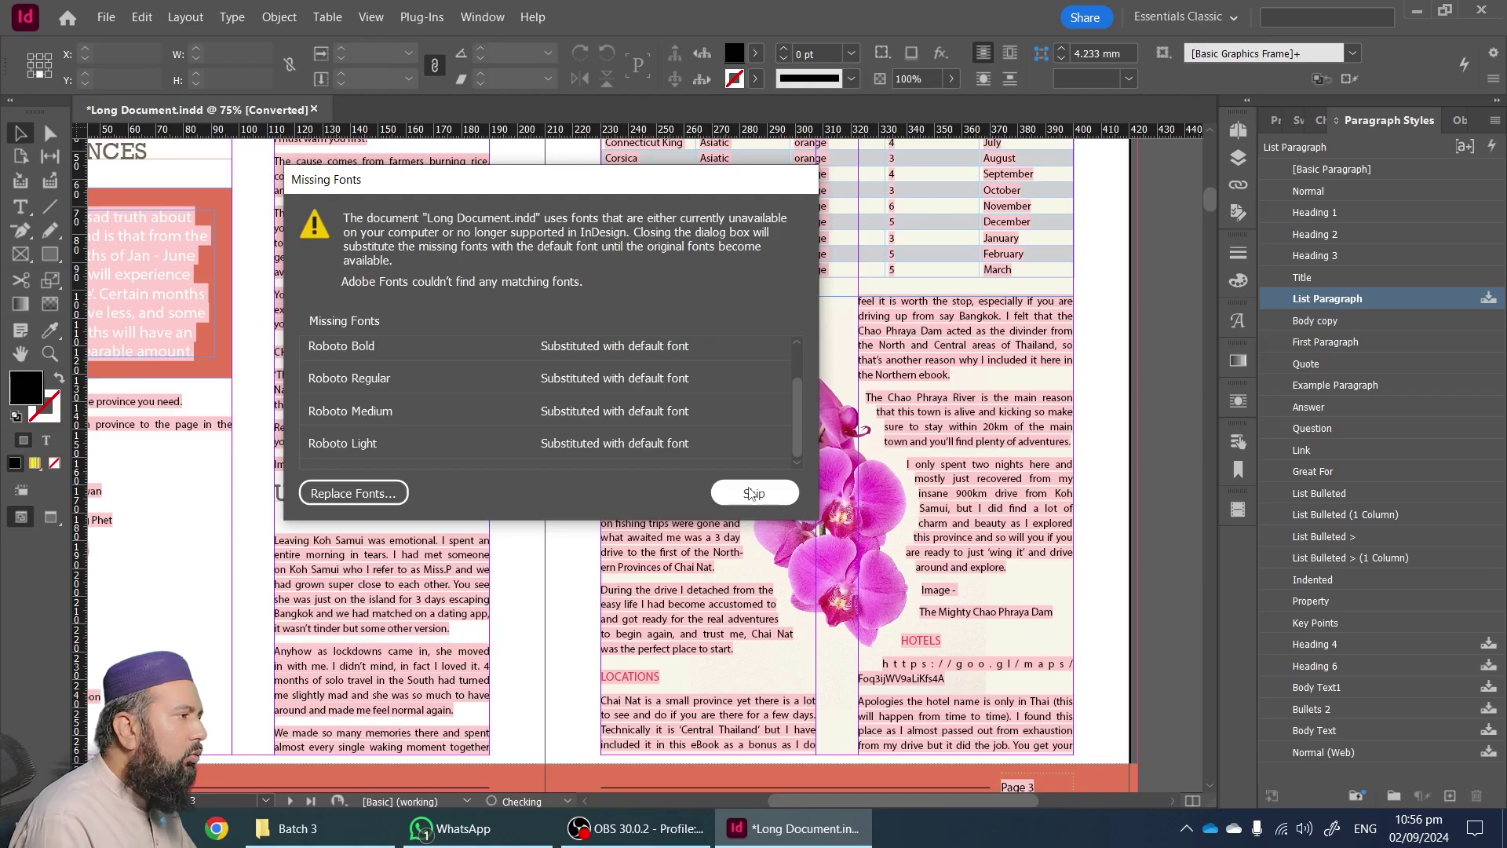
click(752, 494)
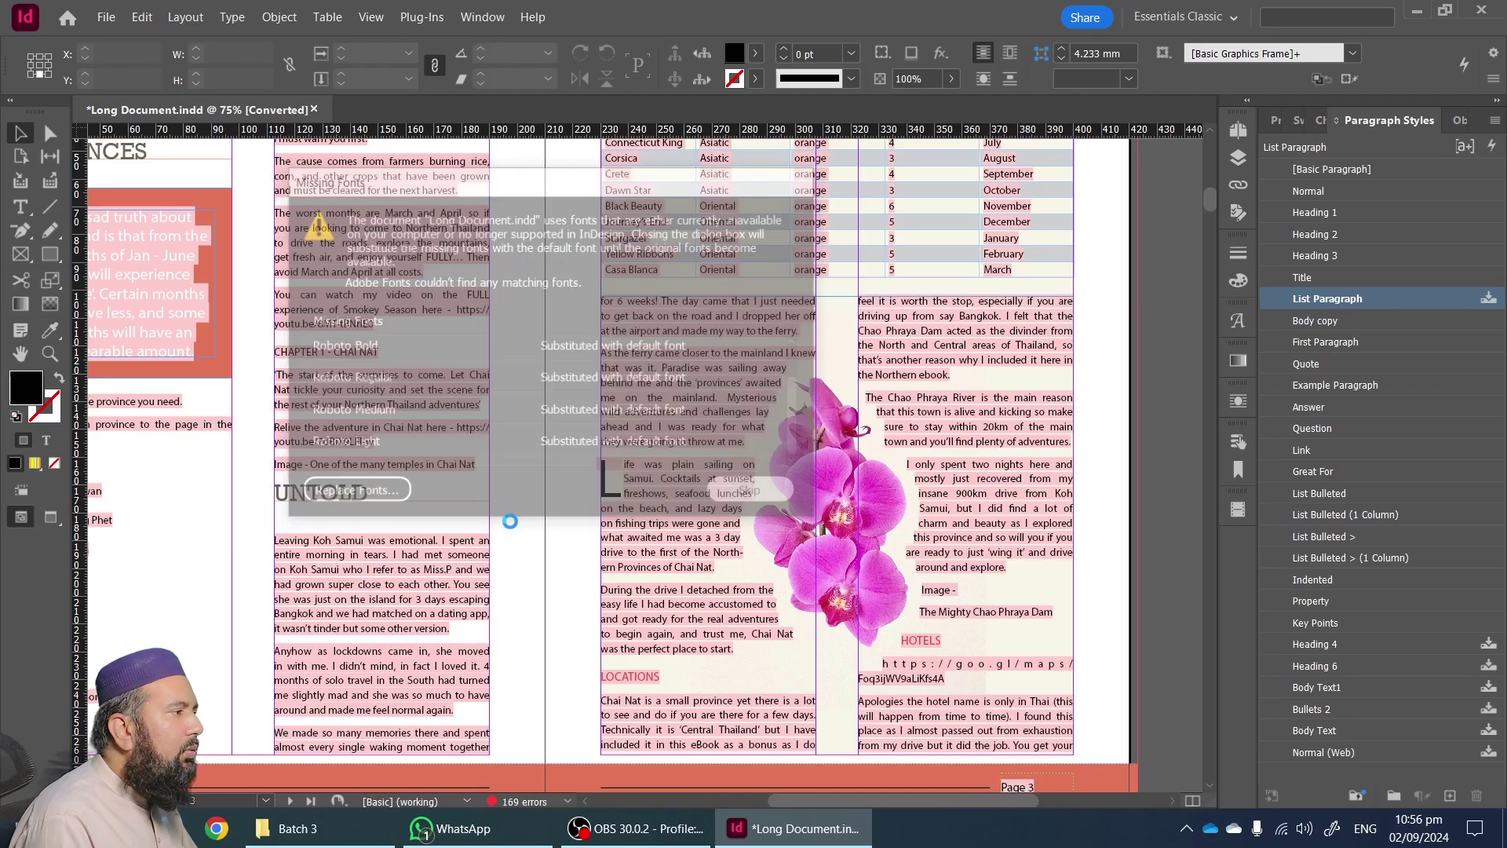
- Examine the missing-font highlighting across the spread, selecting body text, the red quote box text and the PROVINCES heading
scroll(393, 393, up, 1)
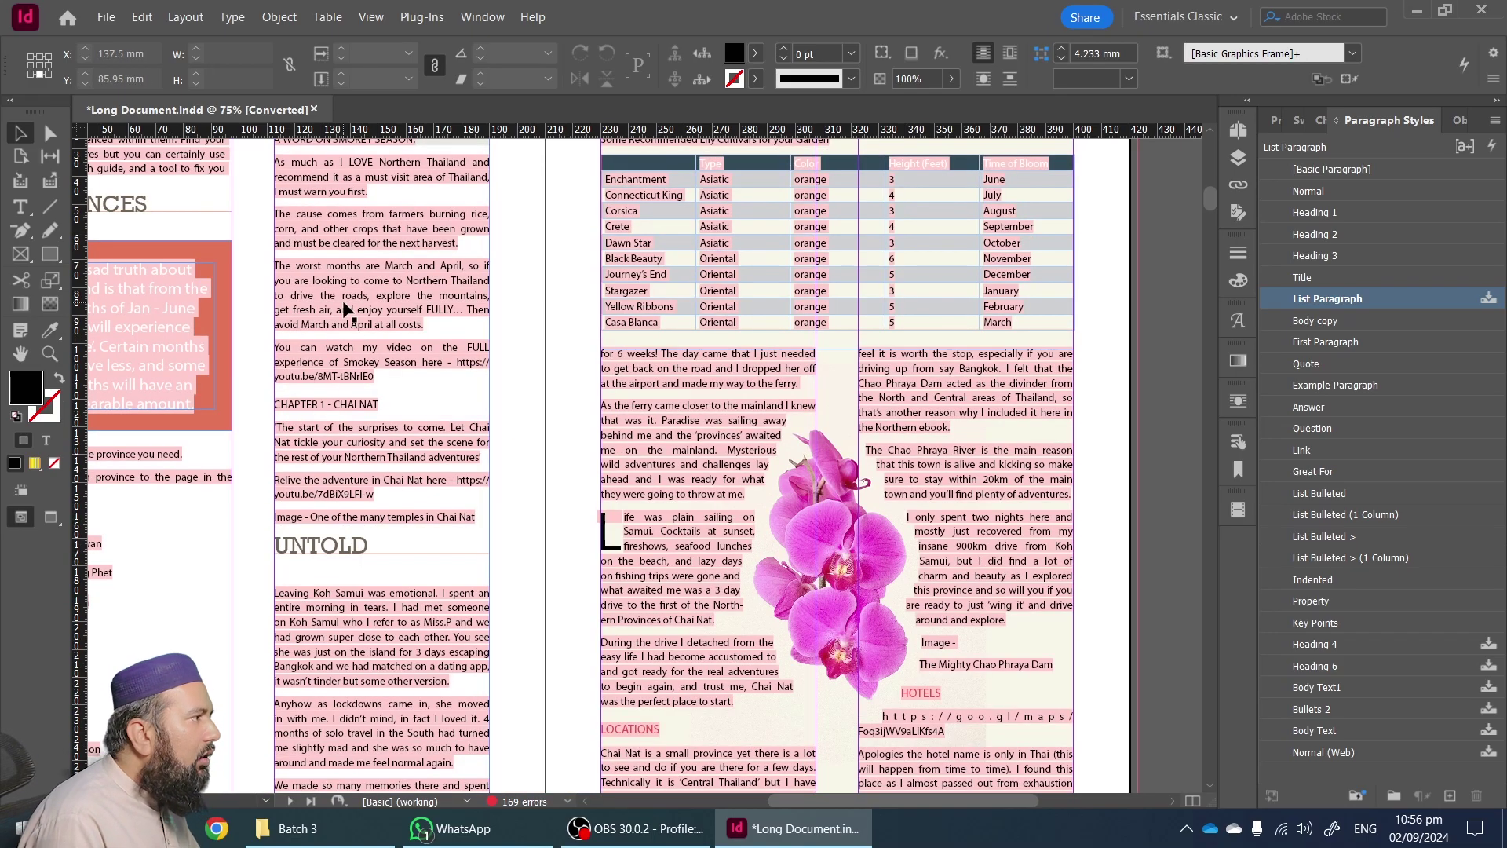
double_click(343, 299)
mouse_move(322, 188)
mouse_down()
mouse_move(369, 306)
mouse_move(400, 498)
mouse_move(444, 516)
mouse_move(330, 263)
mouse_move(318, 178)
mouse_up()
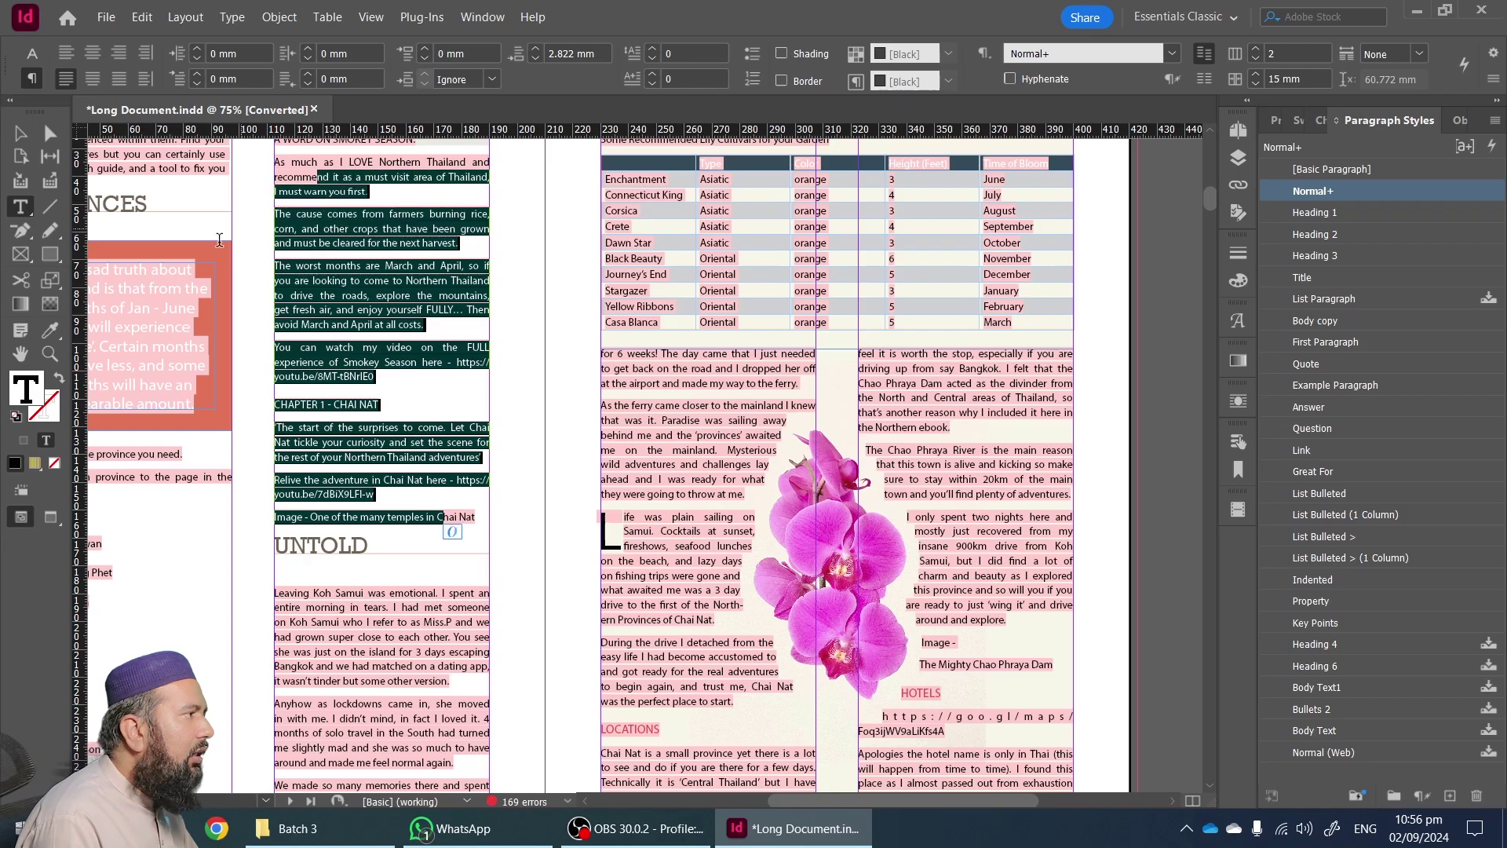
click(162, 330)
scroll(262, 350, left, 5)
key(ctrl+a)
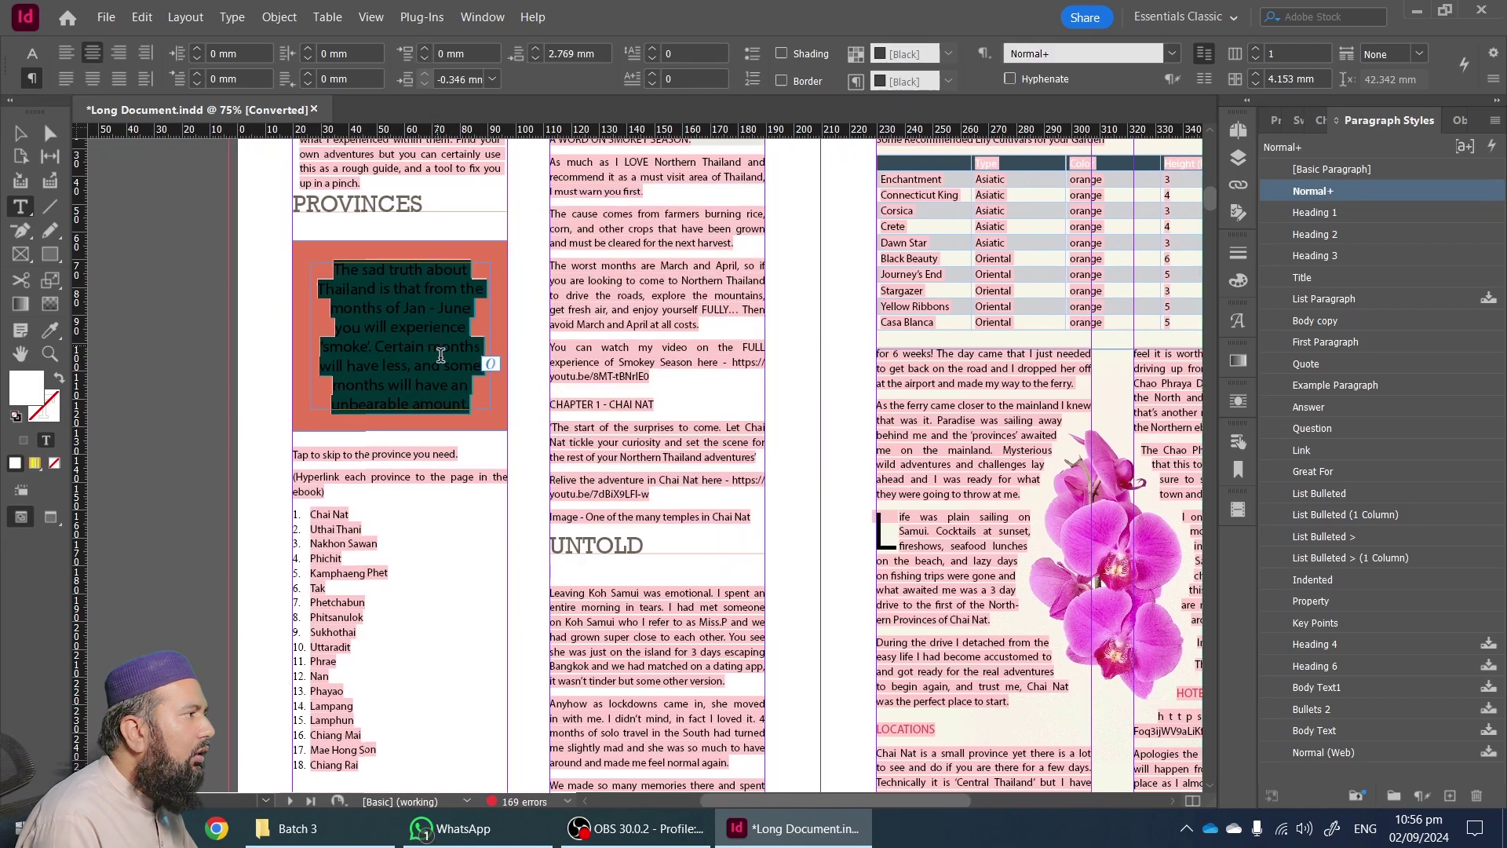
scroll(439, 339, up, 3)
click(429, 330)
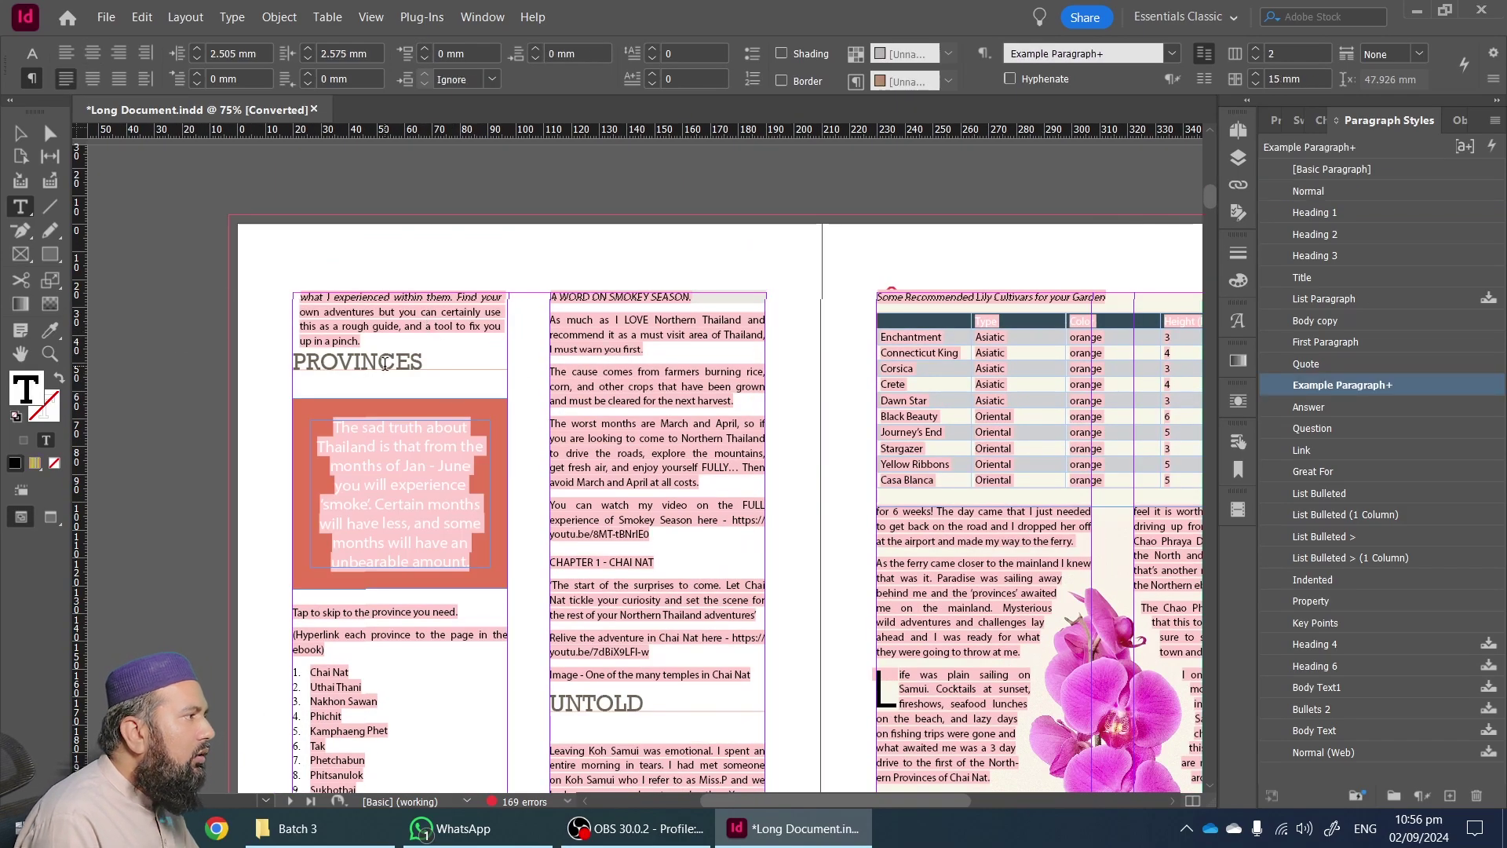
triple_click(384, 363)
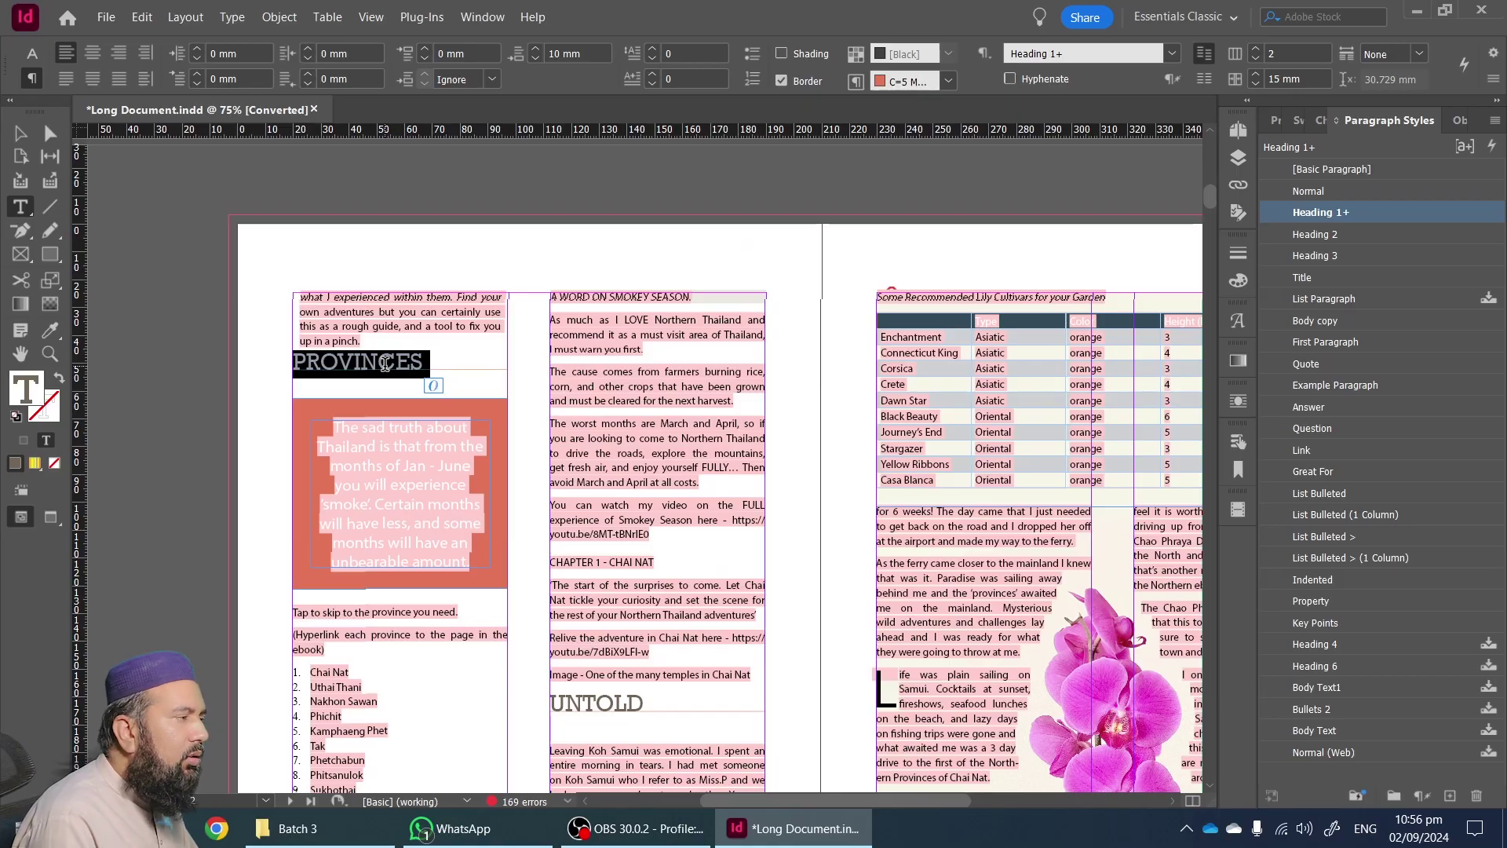
drag(581, 336, 651, 535)
scroll(612, 481, right, 3)
click(531, 455)
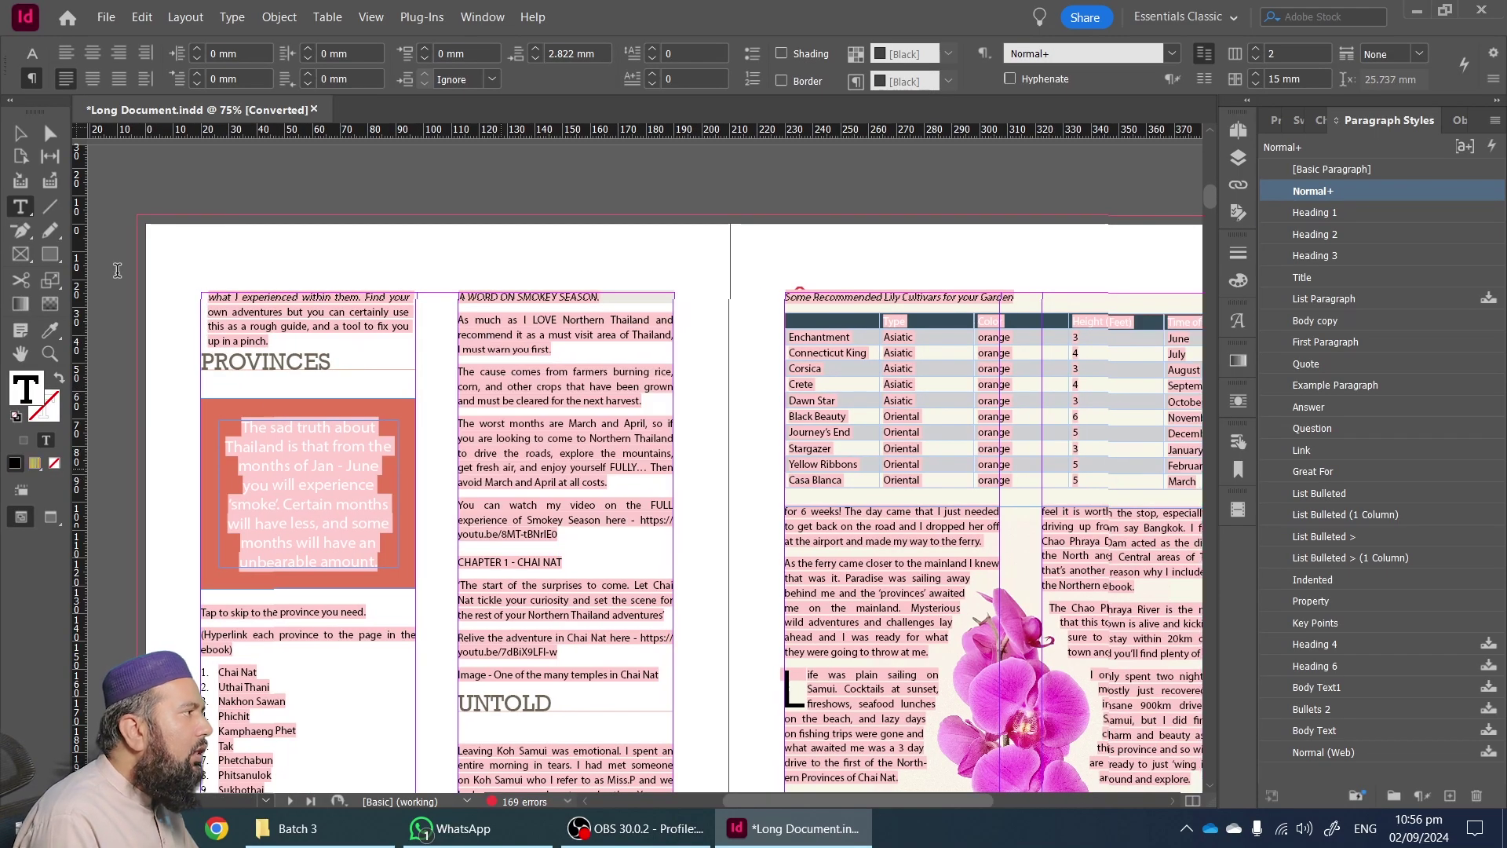
key(Escape)
scroll(534, 297, right, 9)
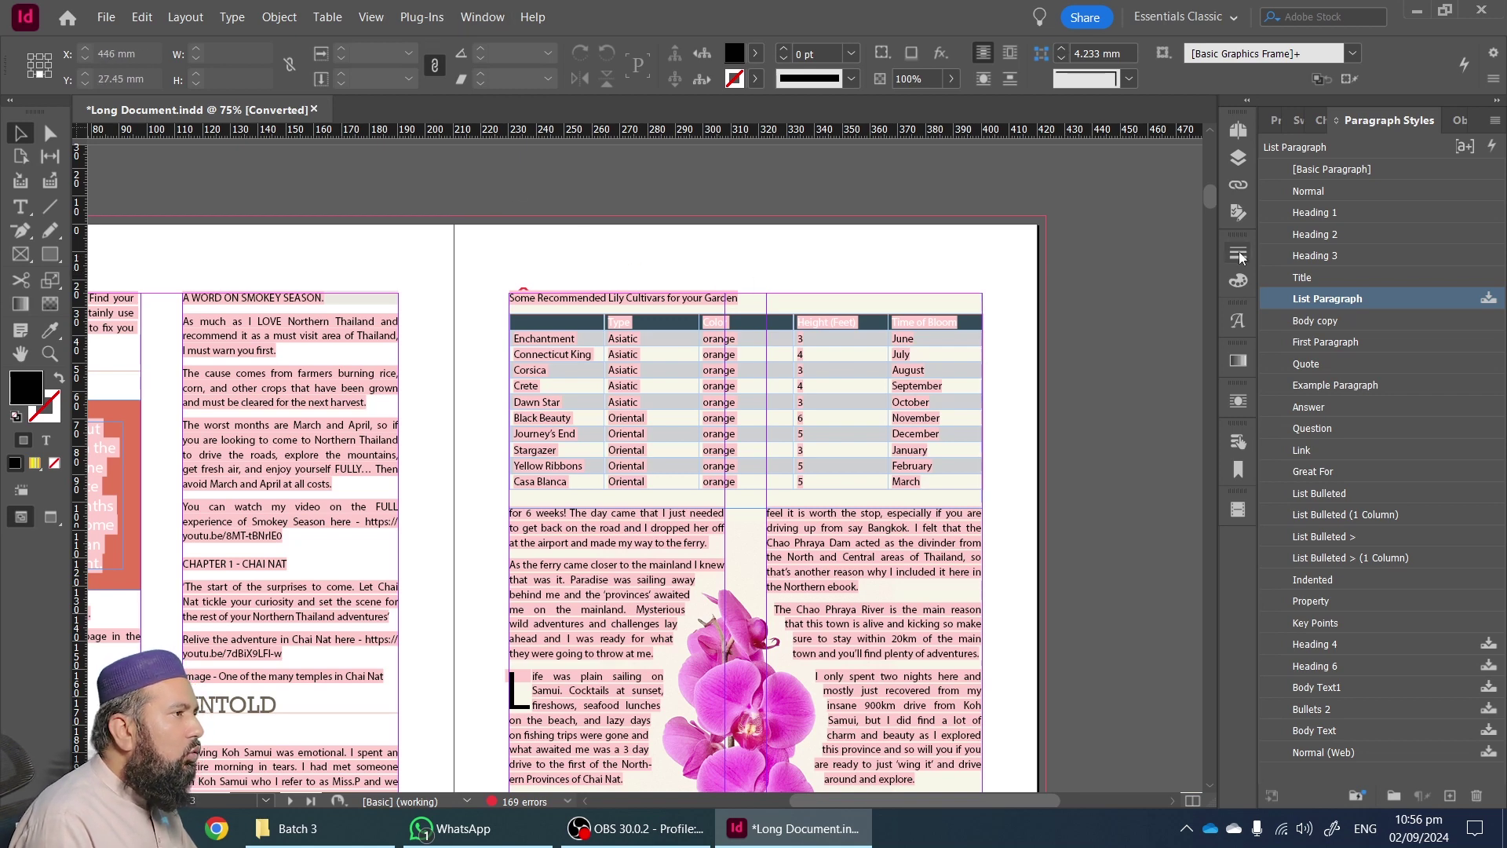
- Display the list of linked files in the document
click(1239, 185)
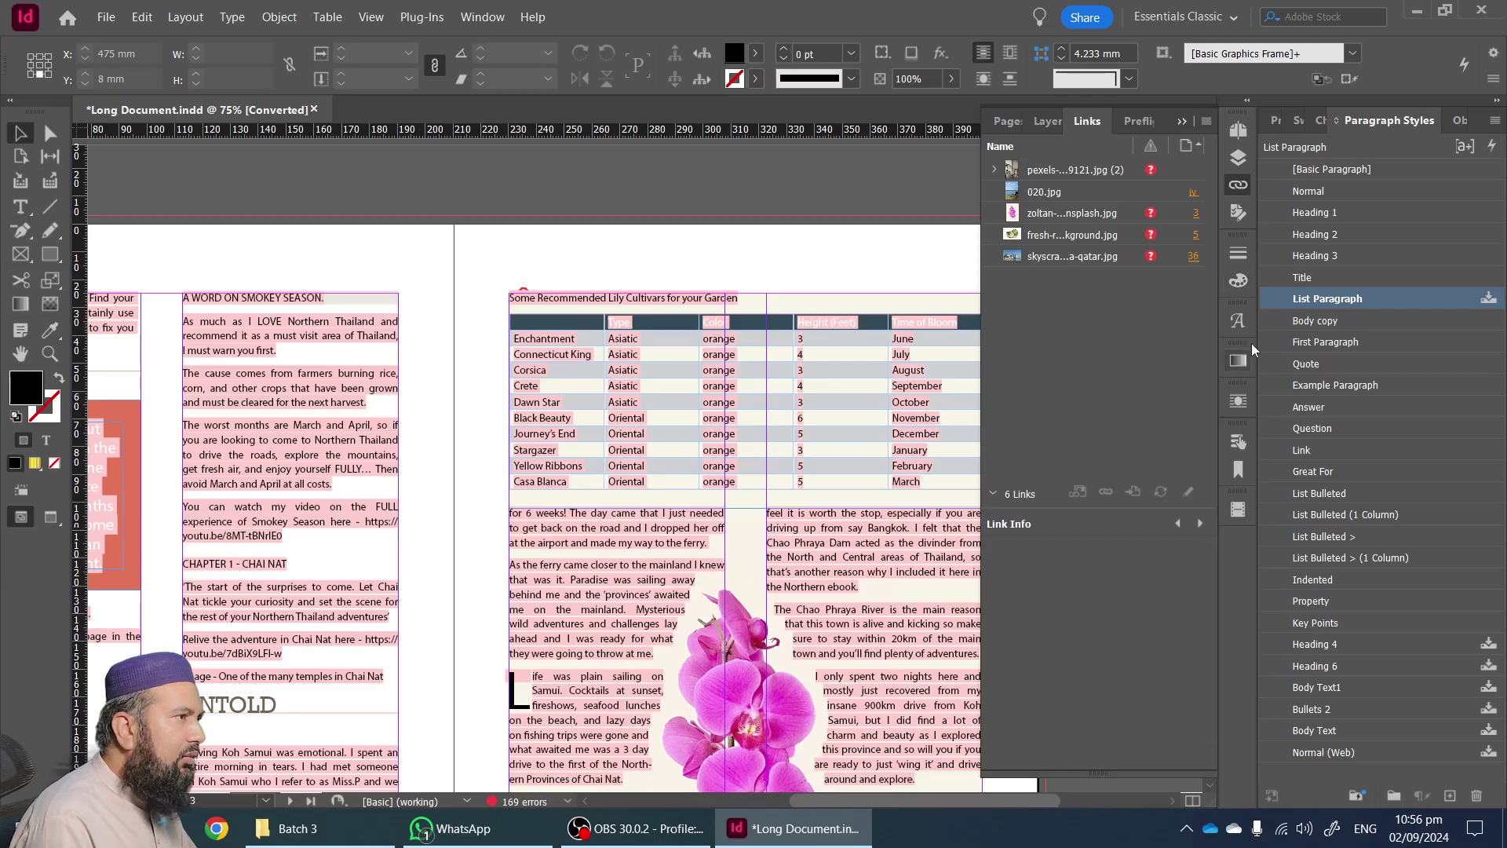
click(1239, 187)
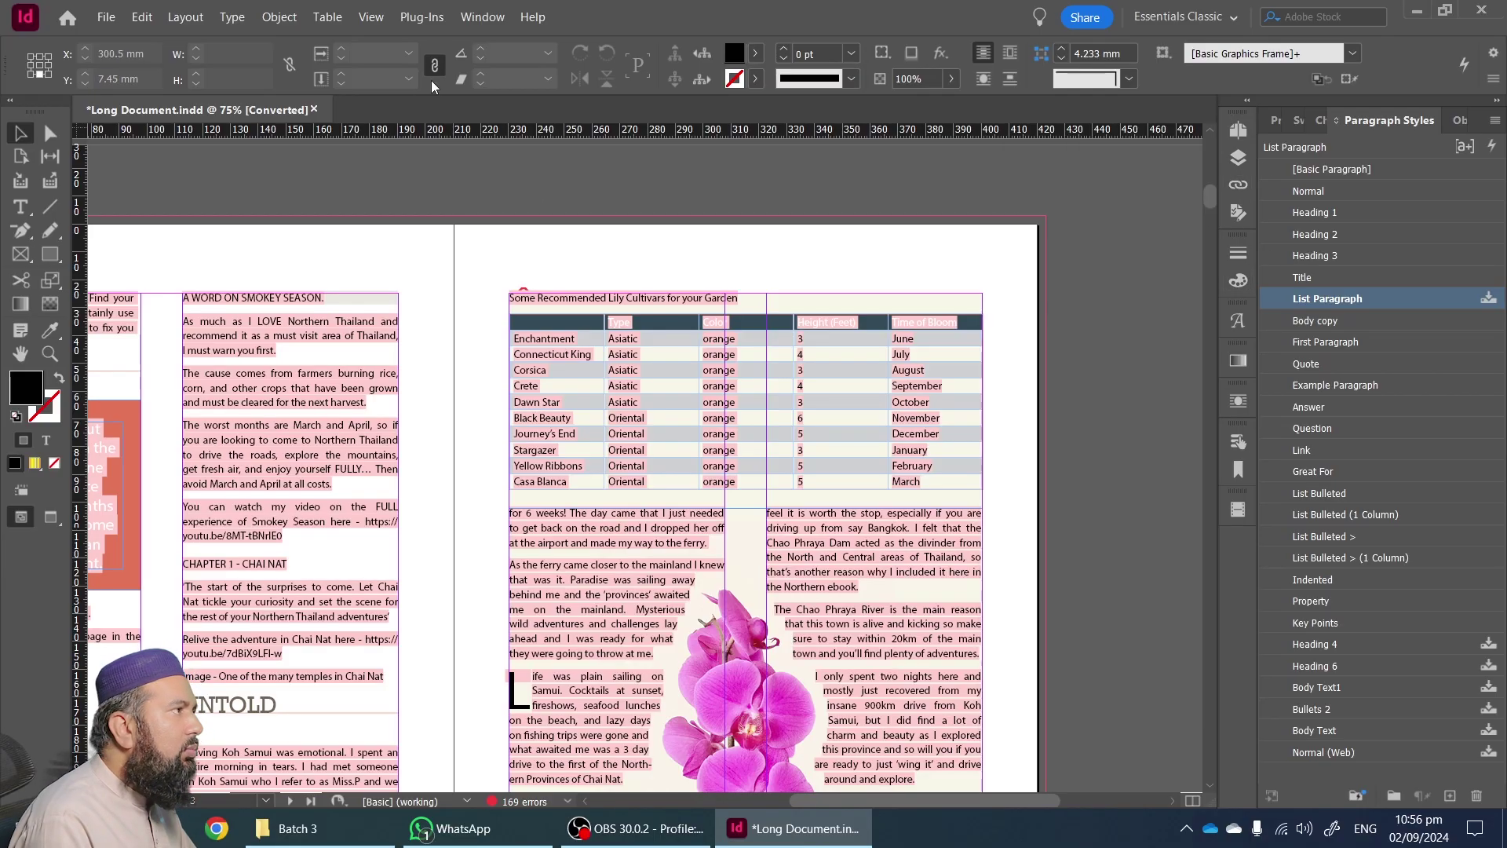
click(483, 18)
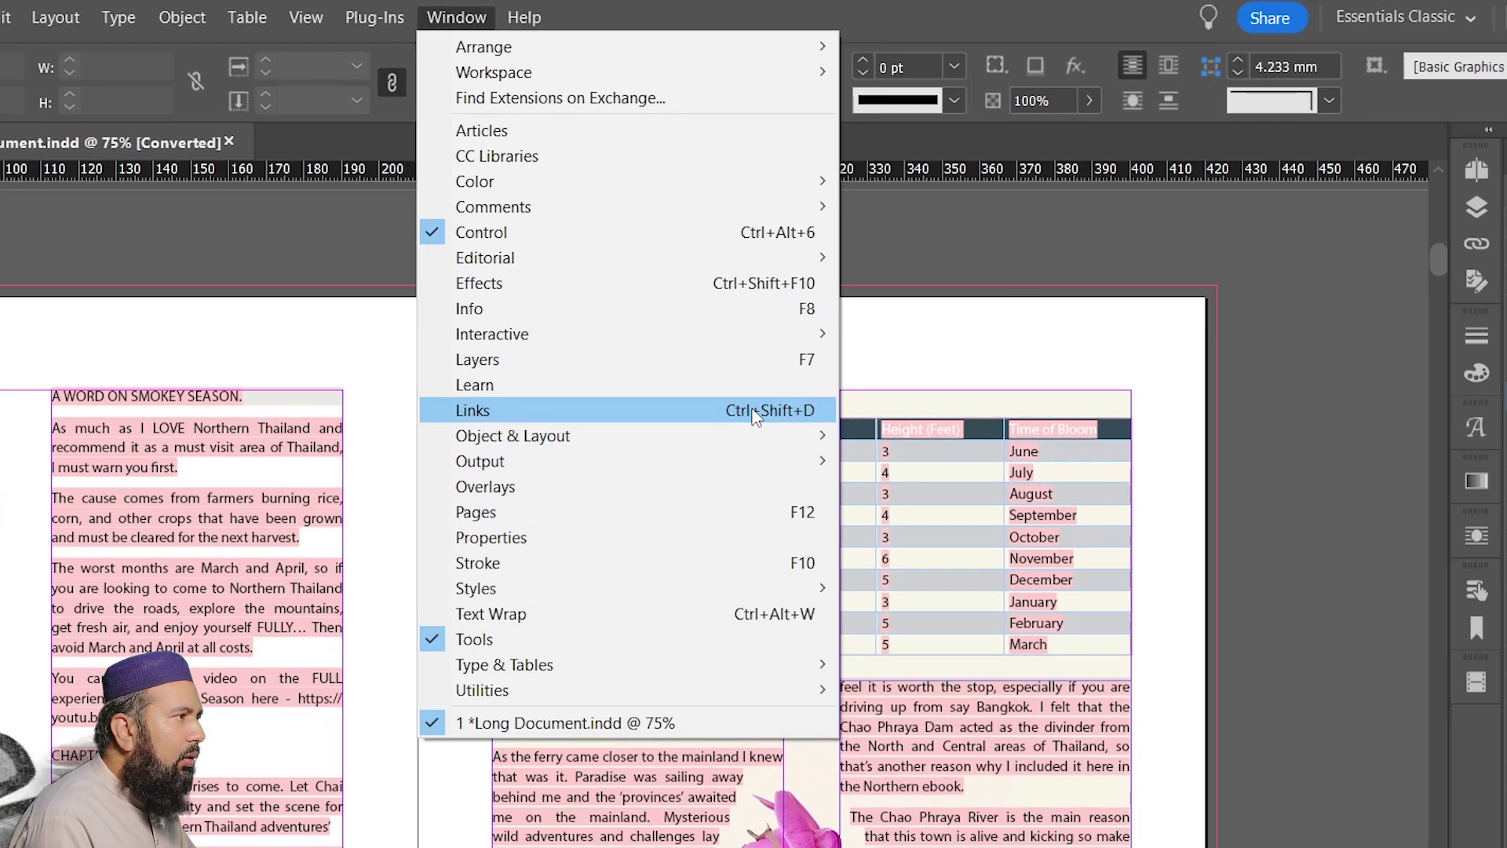
click(785, 453)
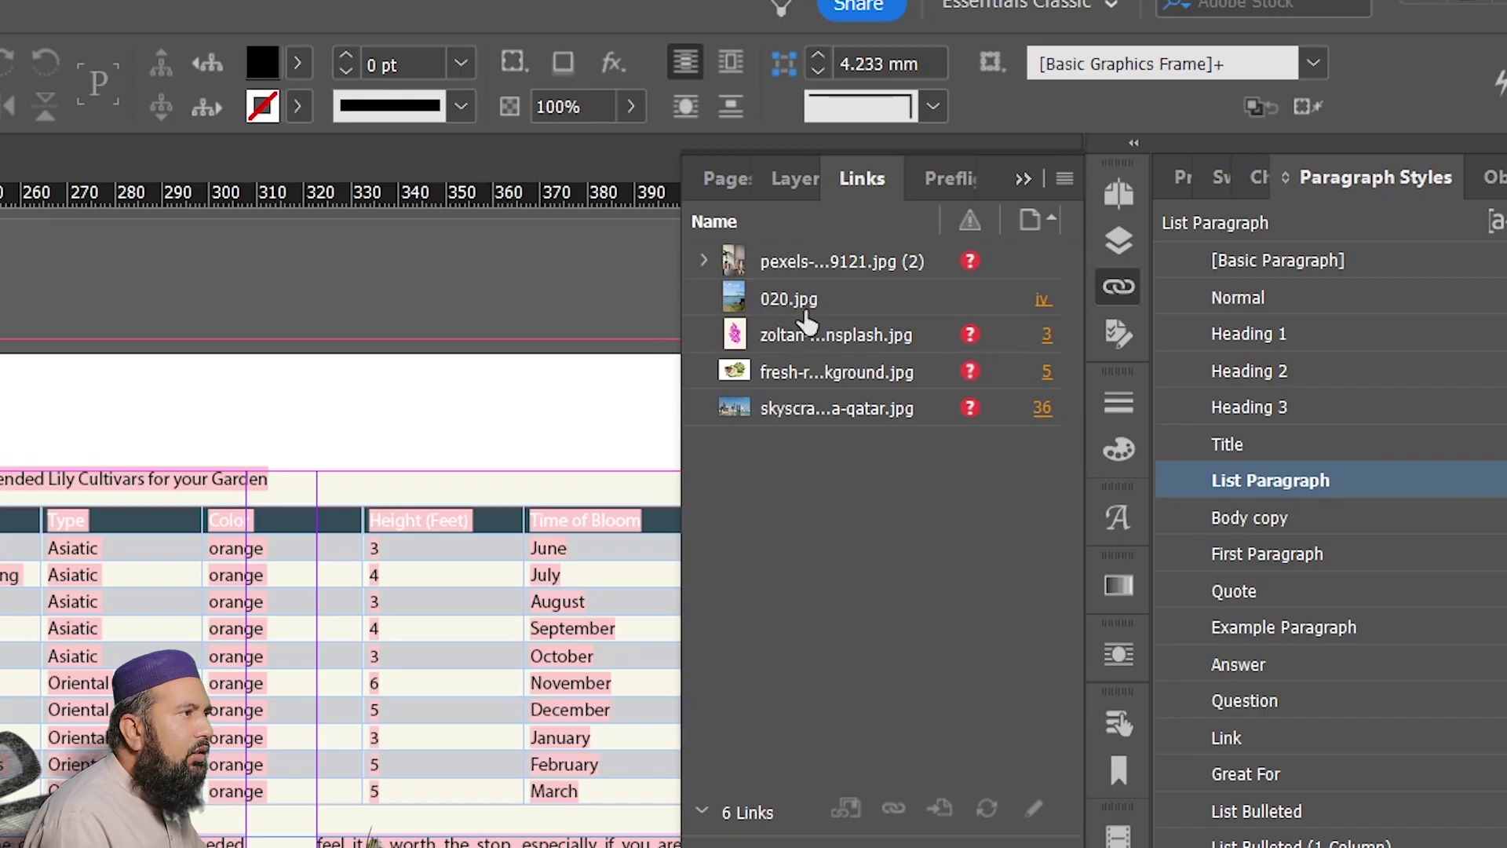
- Start relinking the missing pexels JPEG and browse to the Downloads > Images folder on the My Data (E:) drive
click(973, 263)
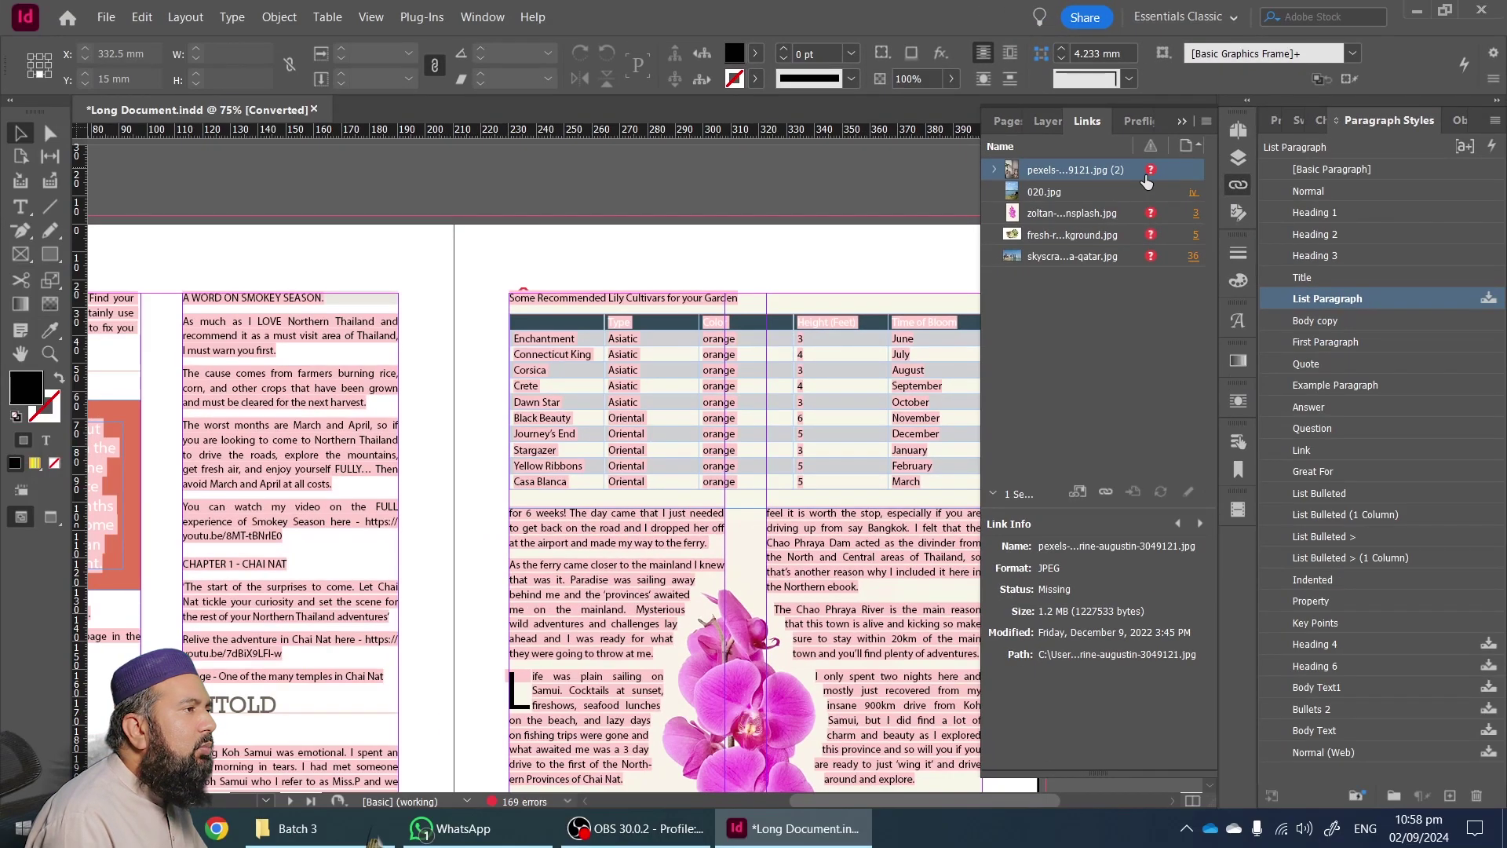
double_click(1152, 171)
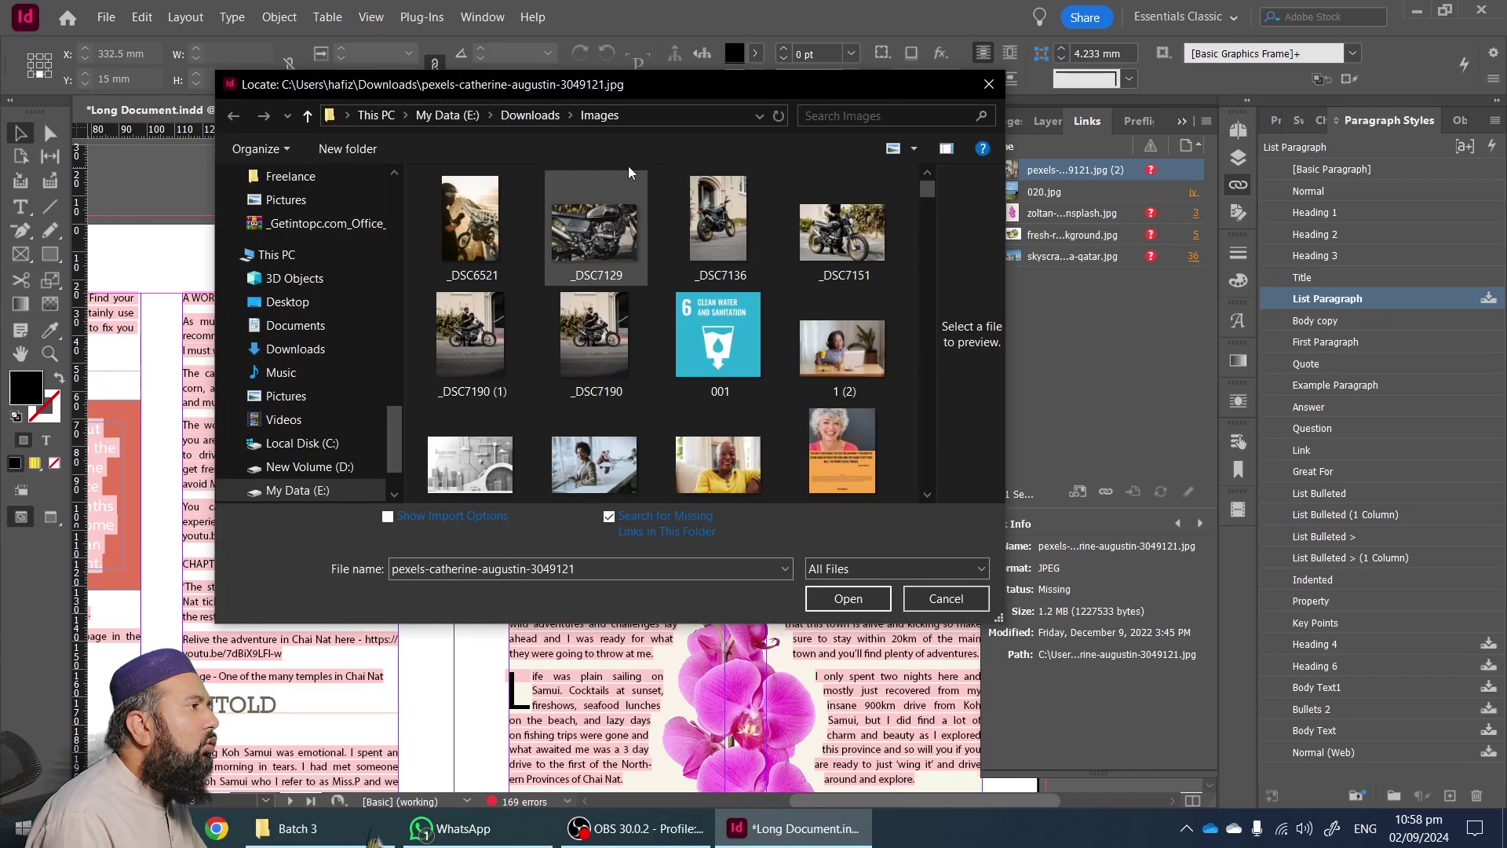
drag(735, 87, 839, 89)
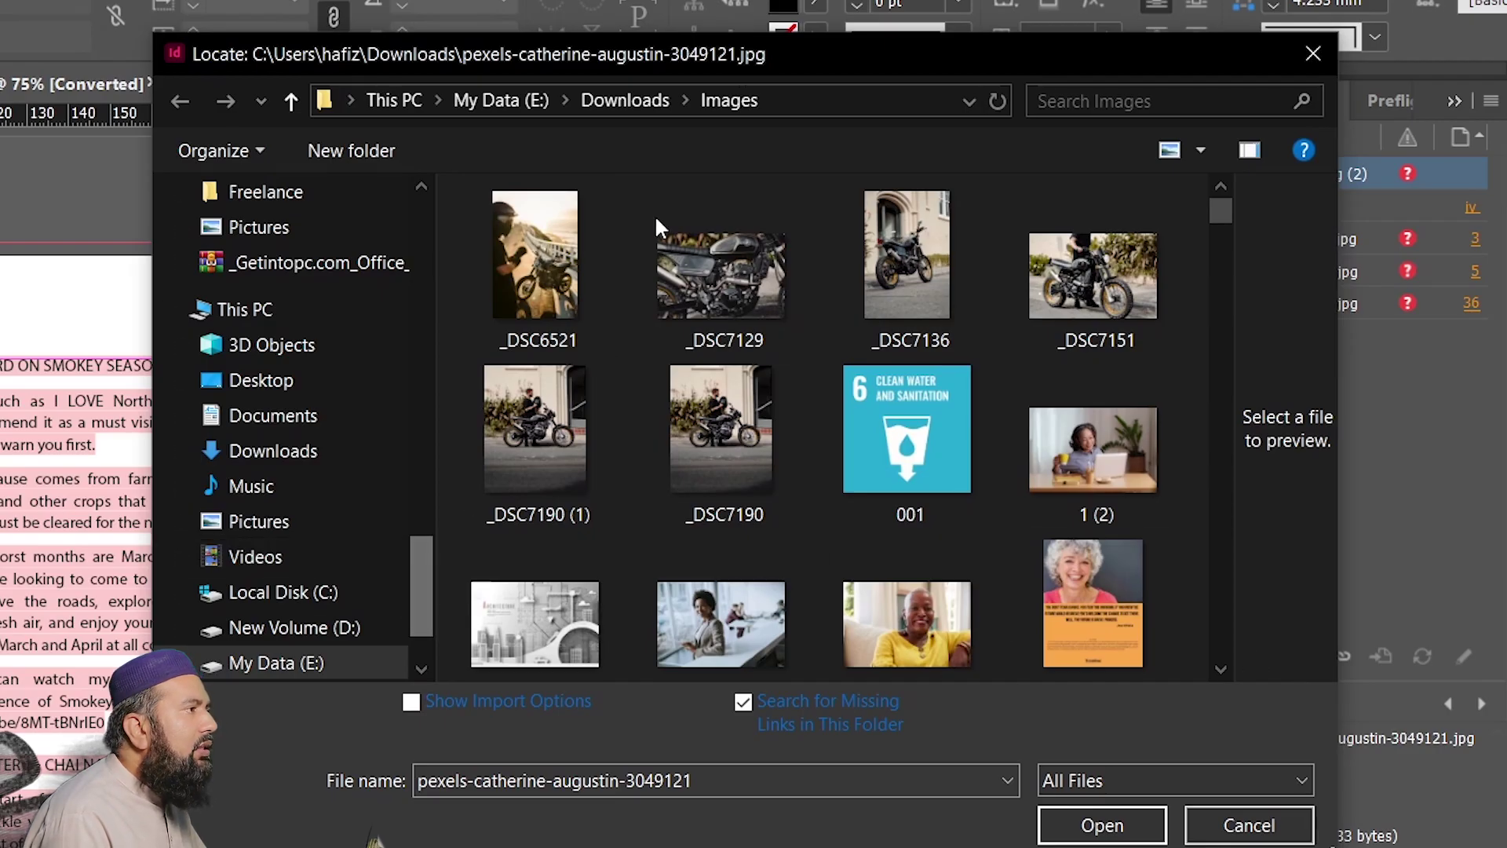
click(287, 662)
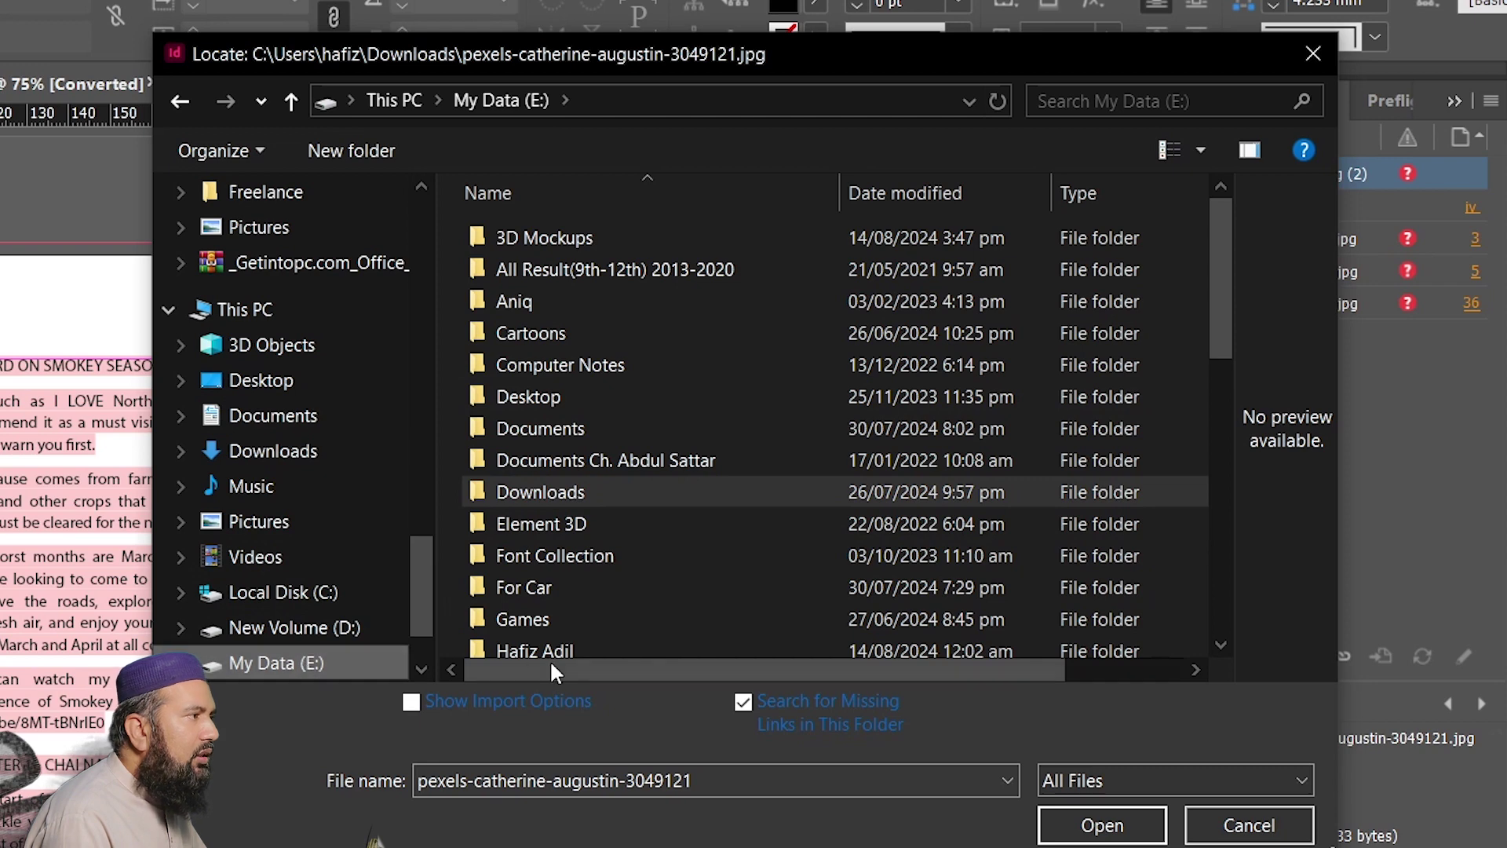
double_click(543, 492)
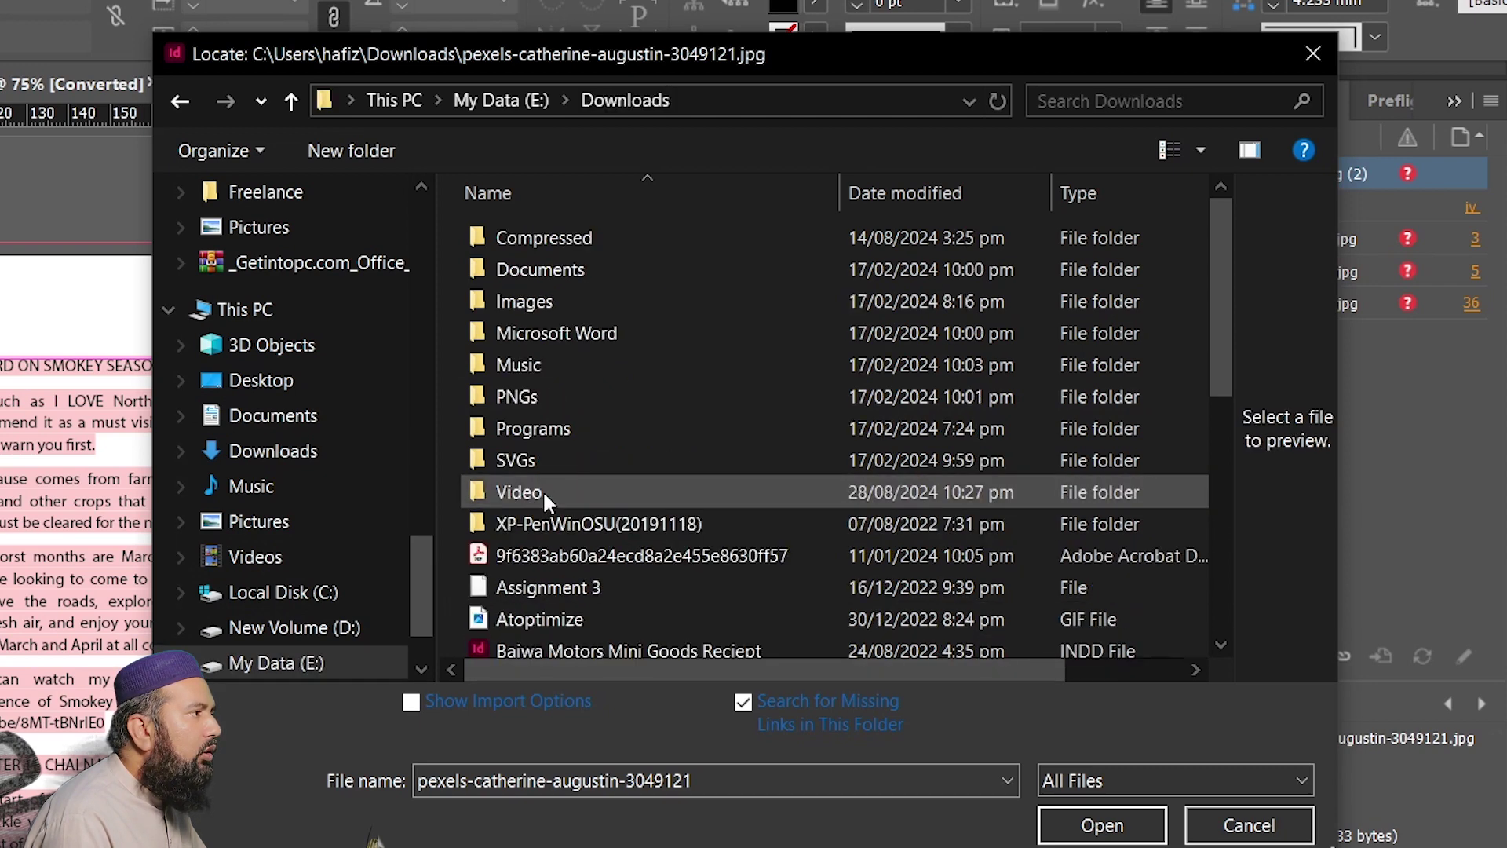
double_click(545, 302)
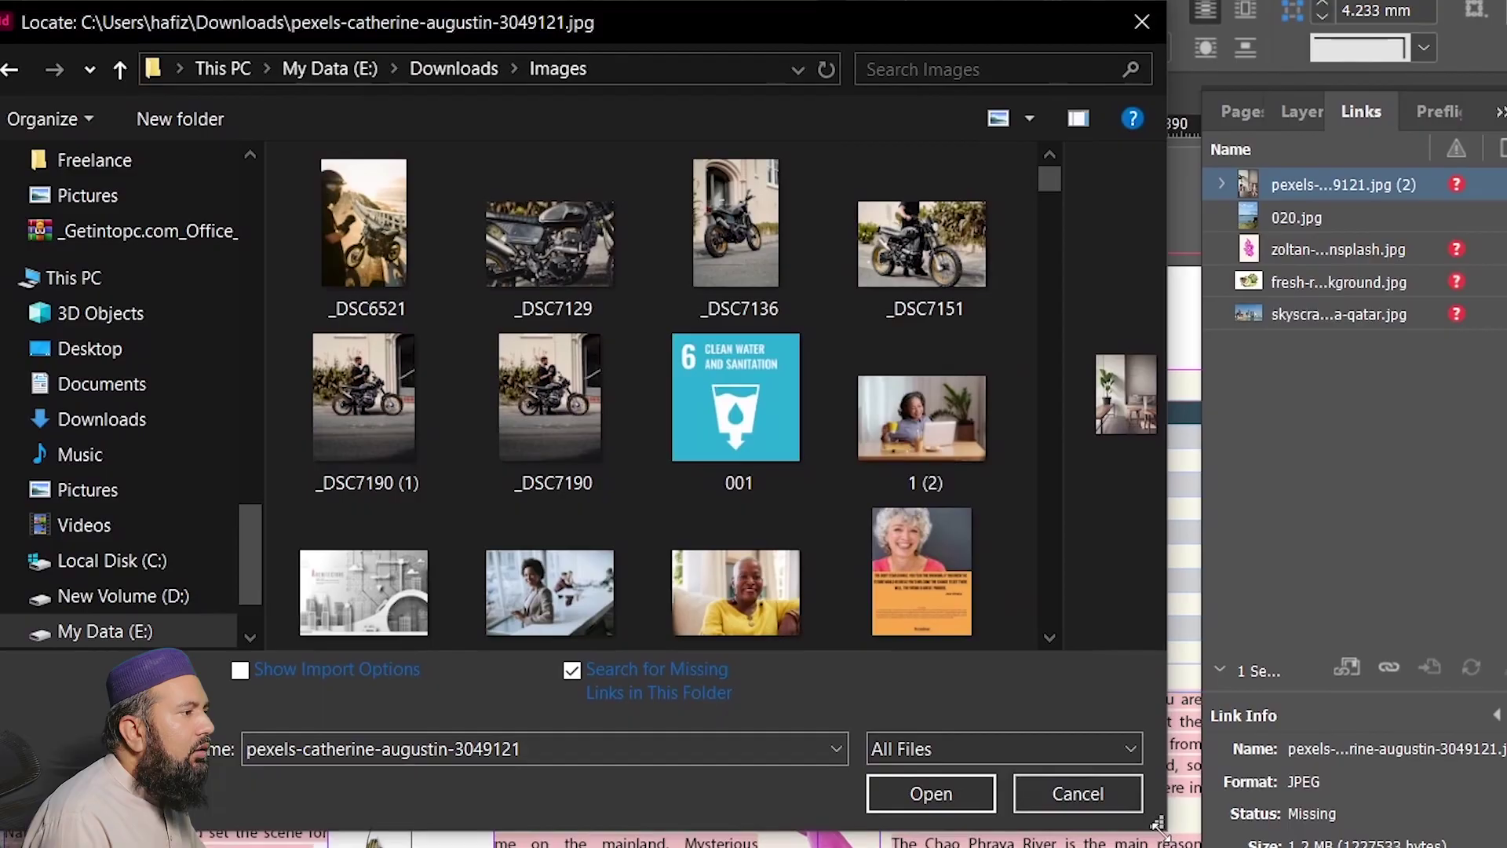
- Enlarge the file browser and compare the missing image's preview and file name with its entry among the links
drag(1158, 824, 1363, 824)
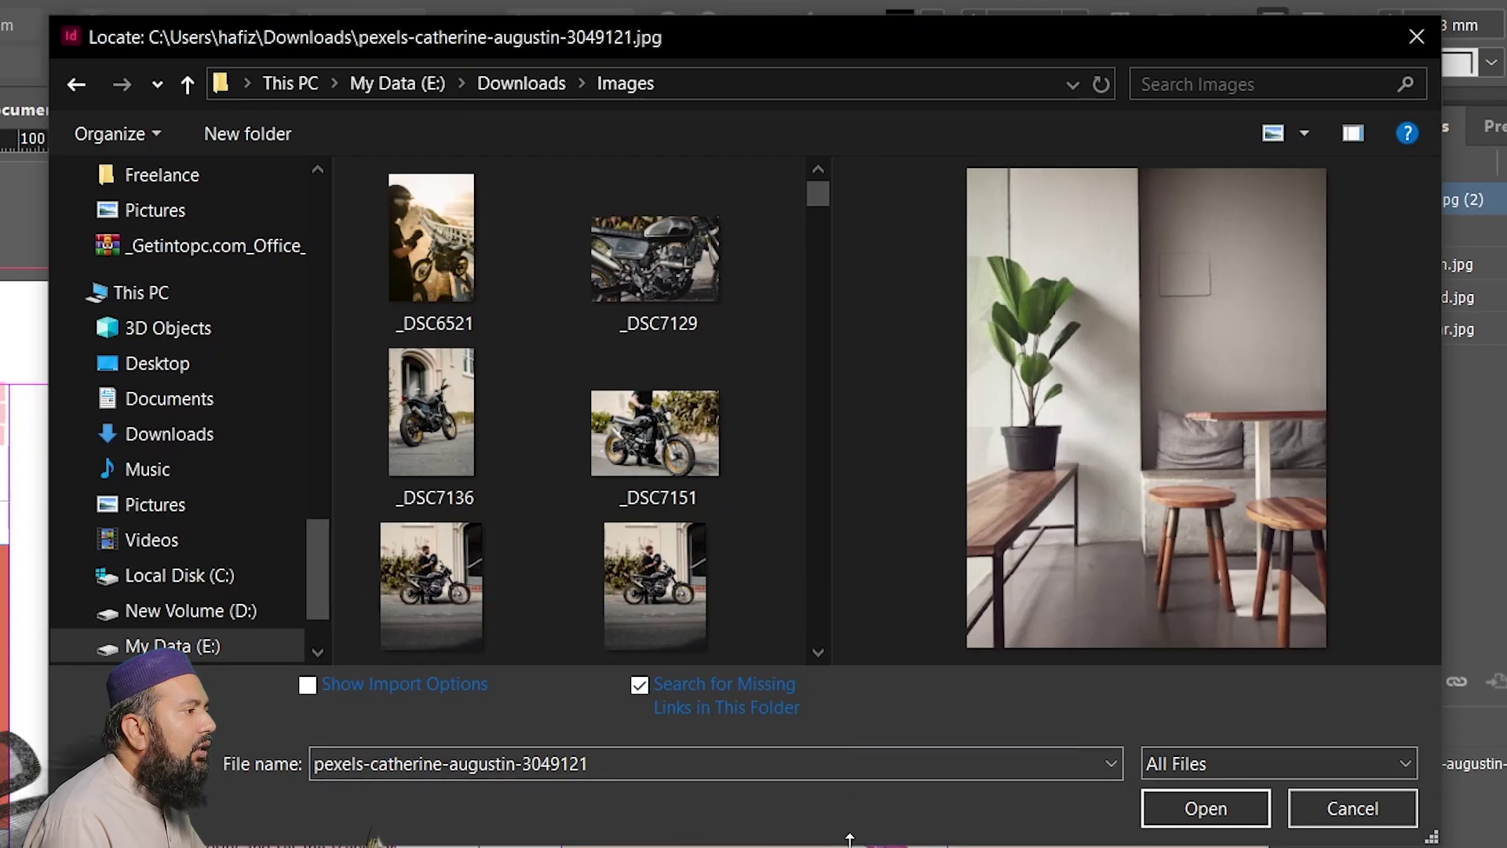
drag(850, 837, 850, 847)
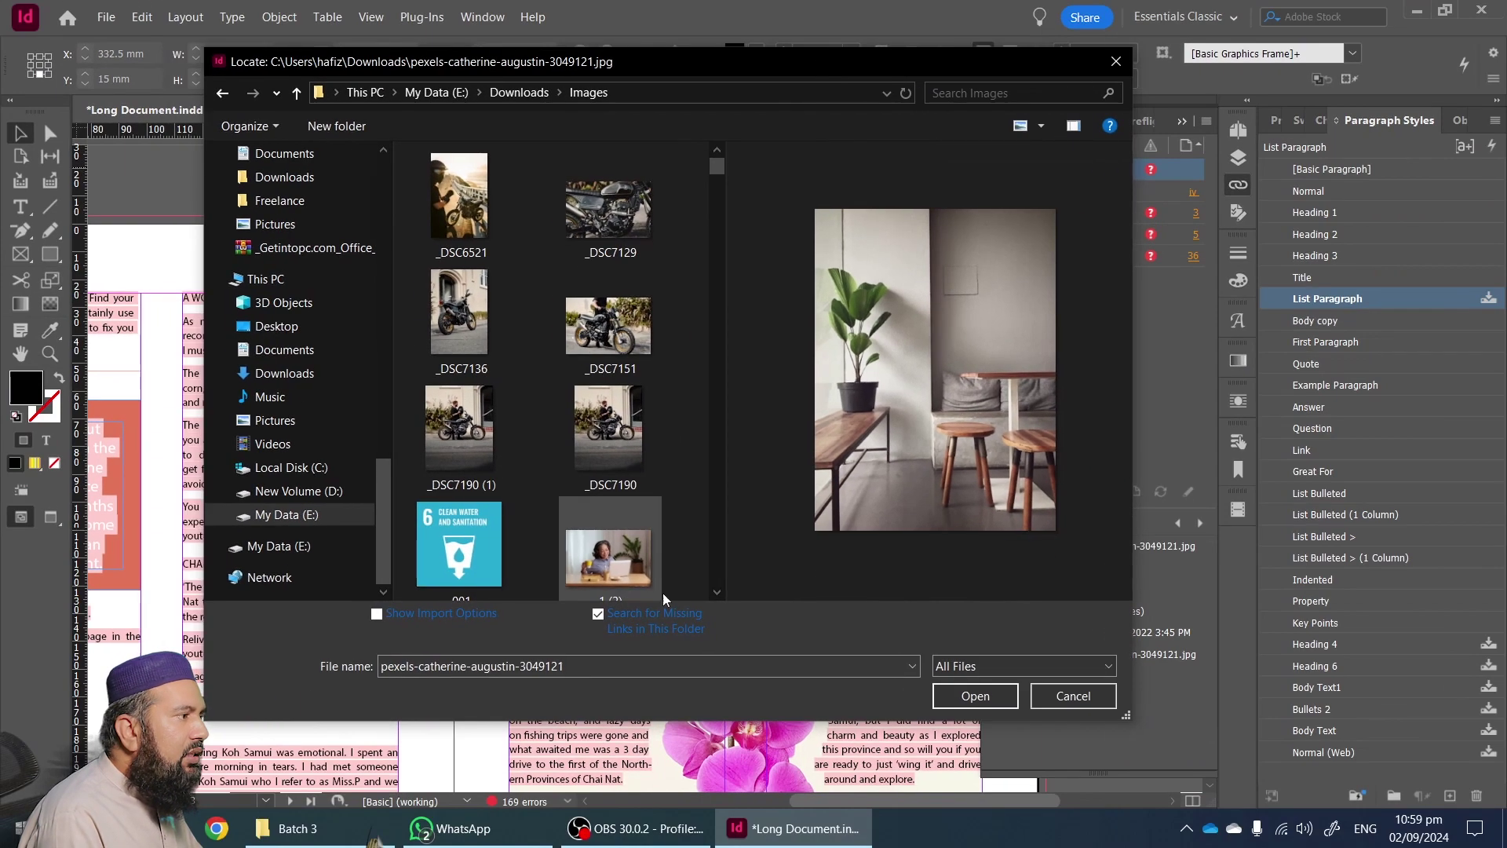
drag(581, 665, 367, 674)
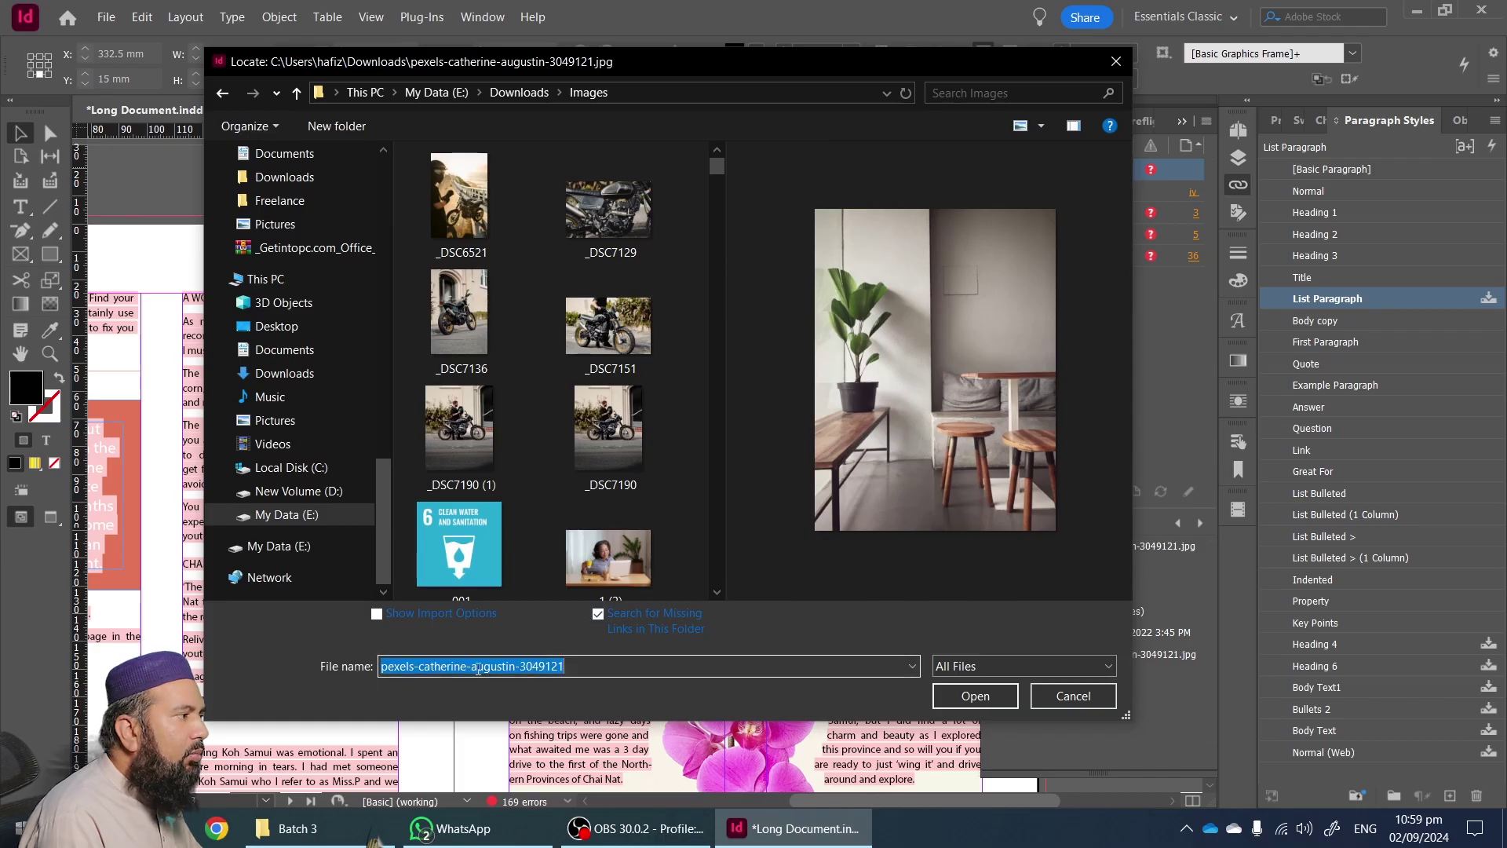
drag(802, 67, 650, 79)
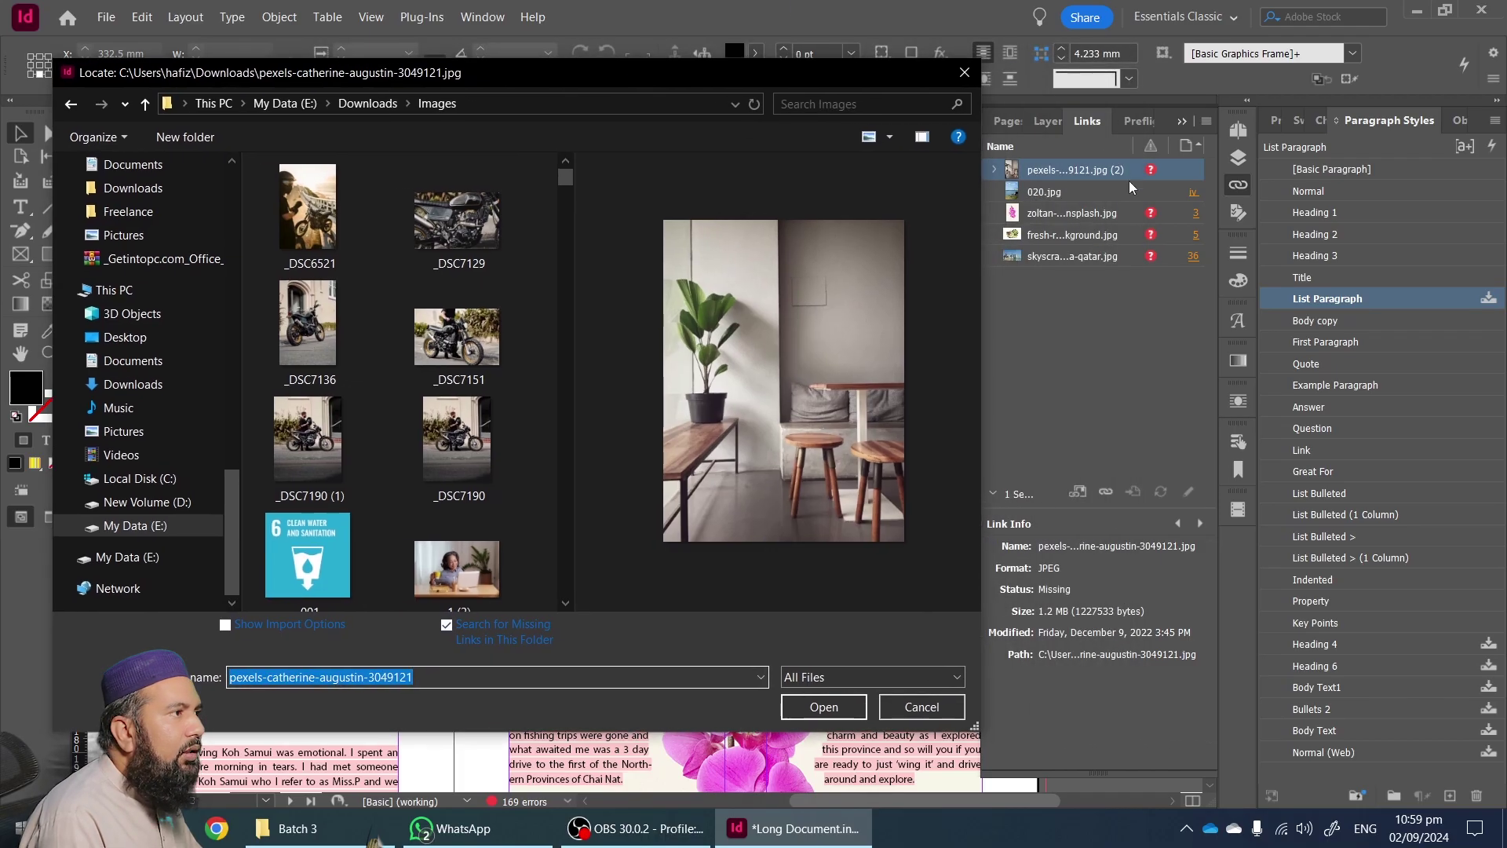
click(431, 680)
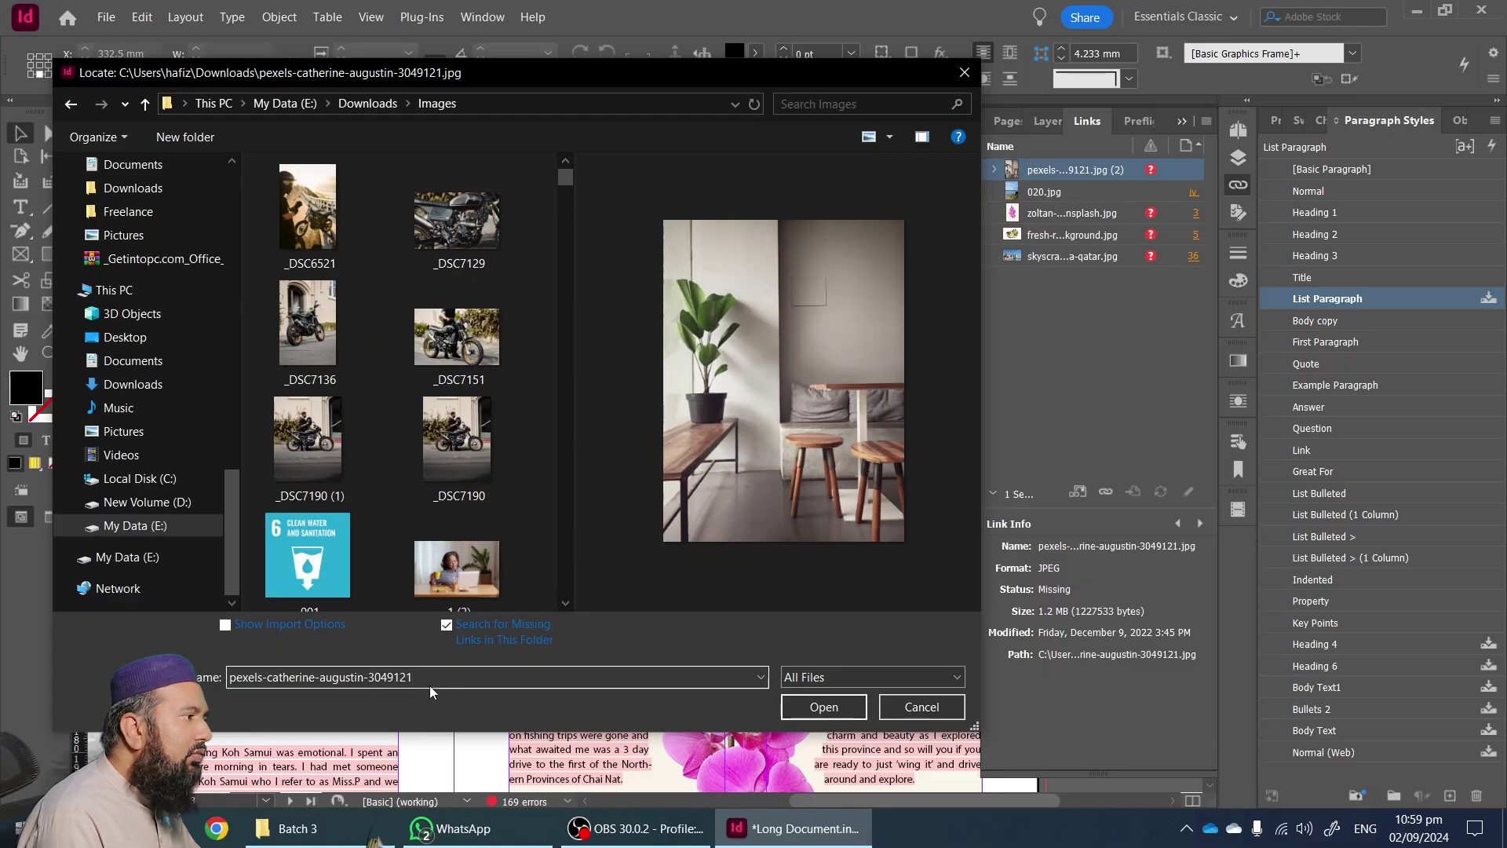
drag(430, 686, 299, 578)
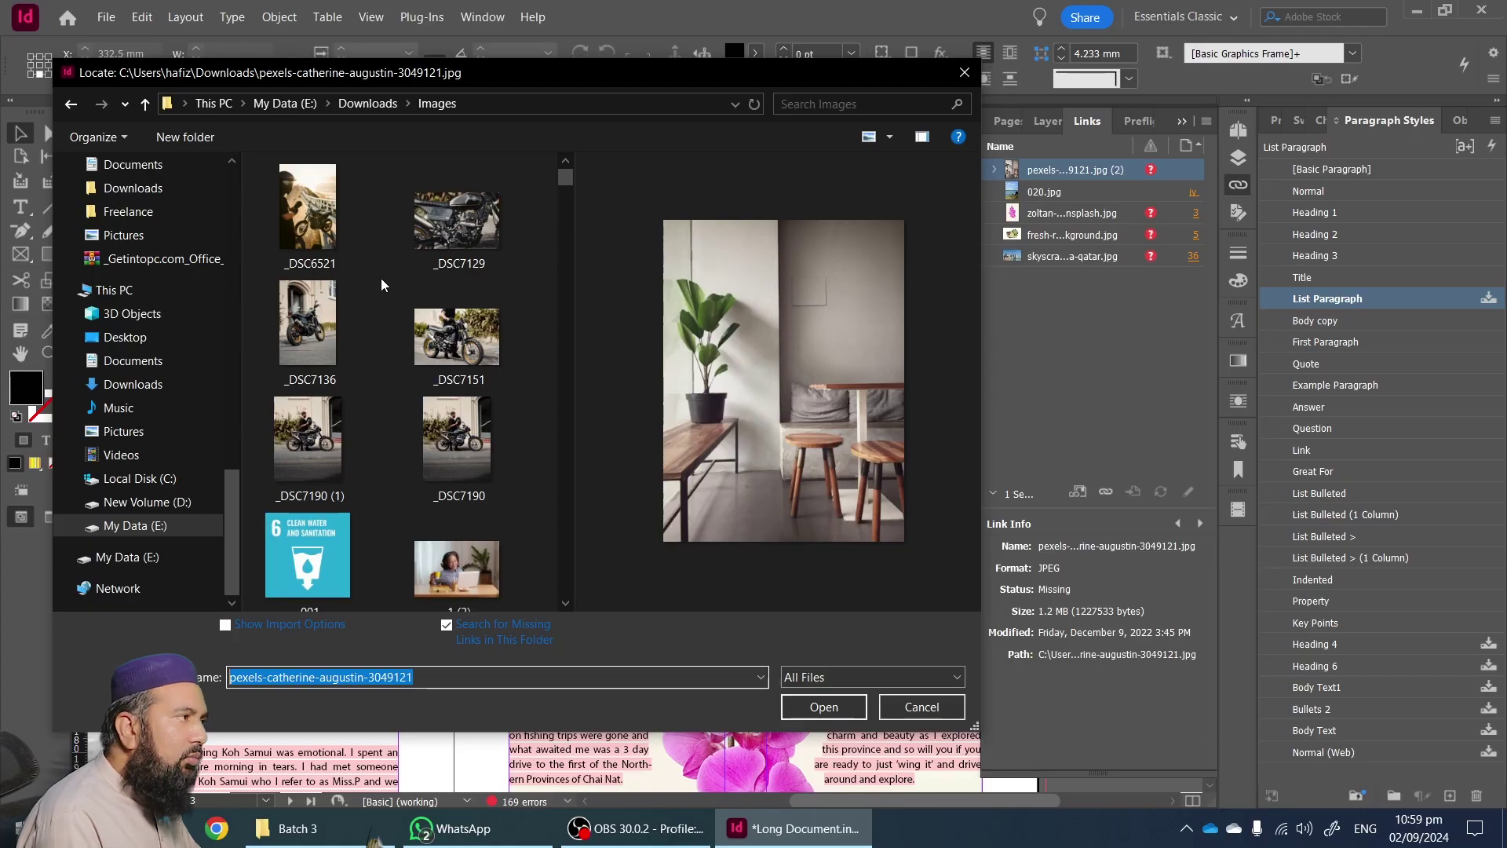
drag(604, 82, 737, 52)
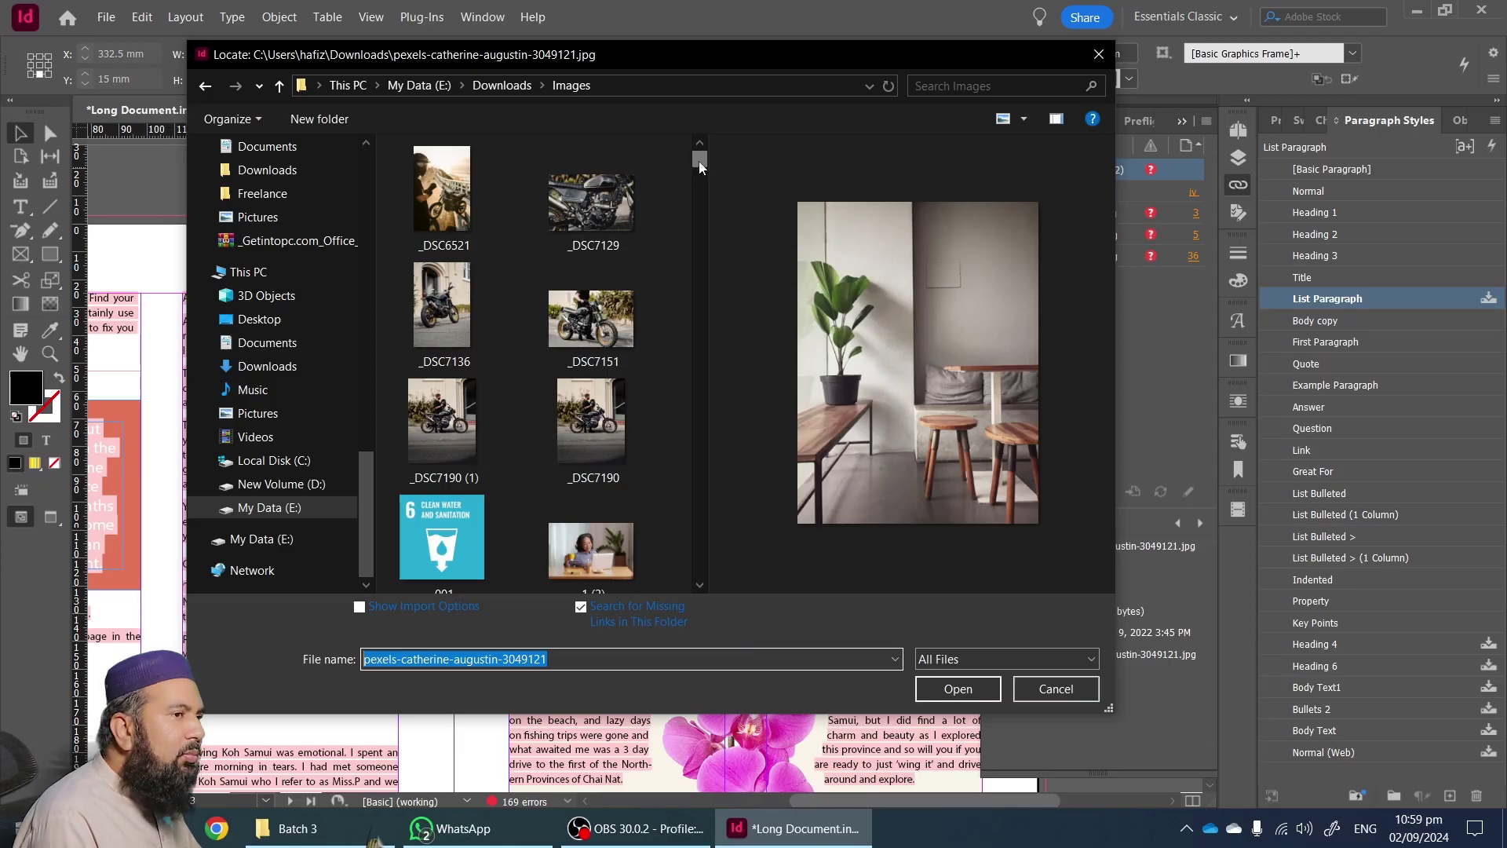
drag(793, 58, 709, 64)
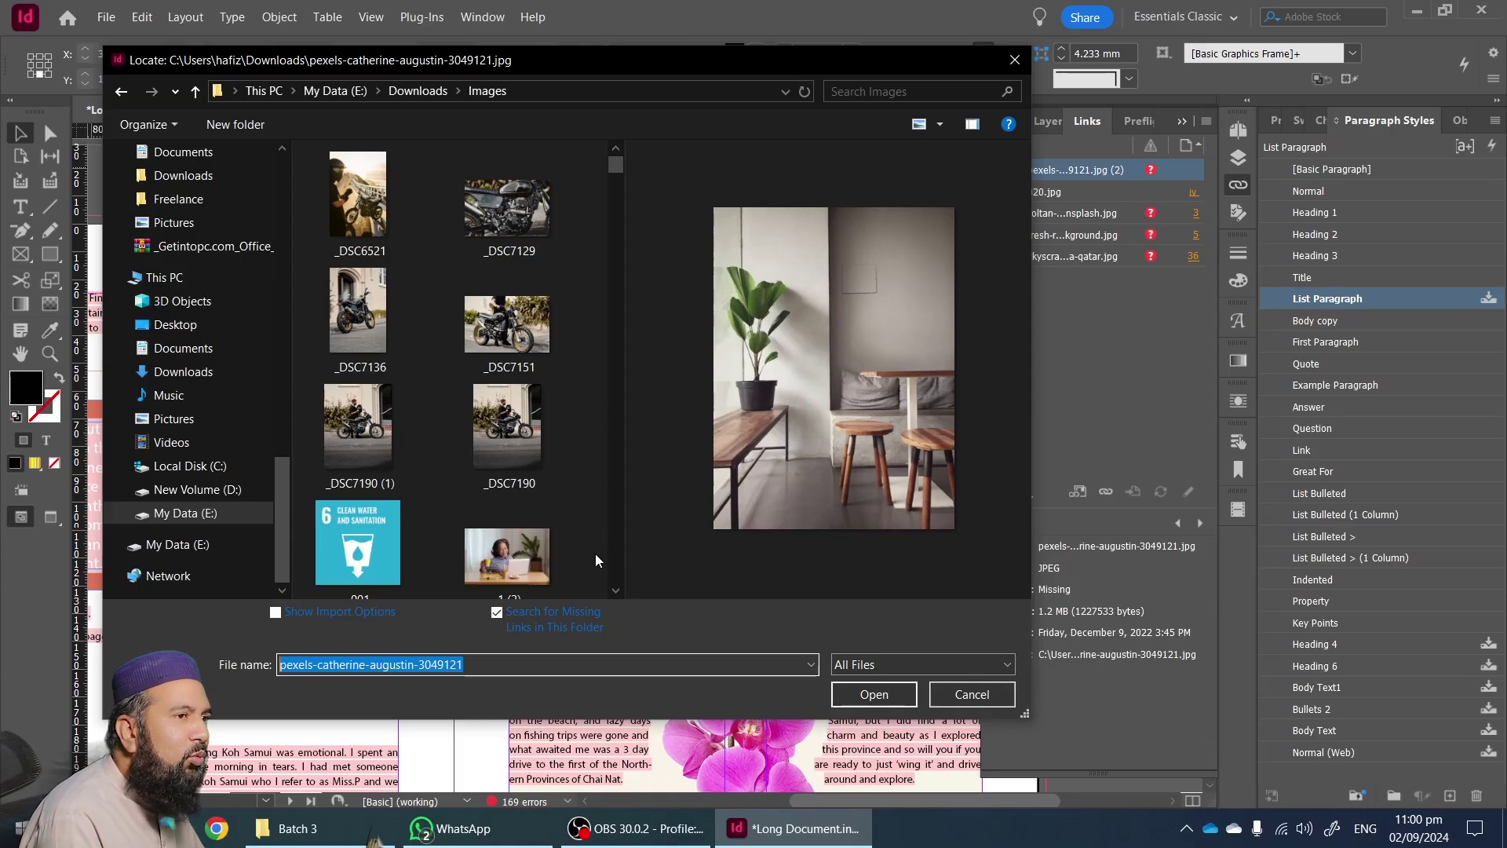
drag(645, 61, 748, 81)
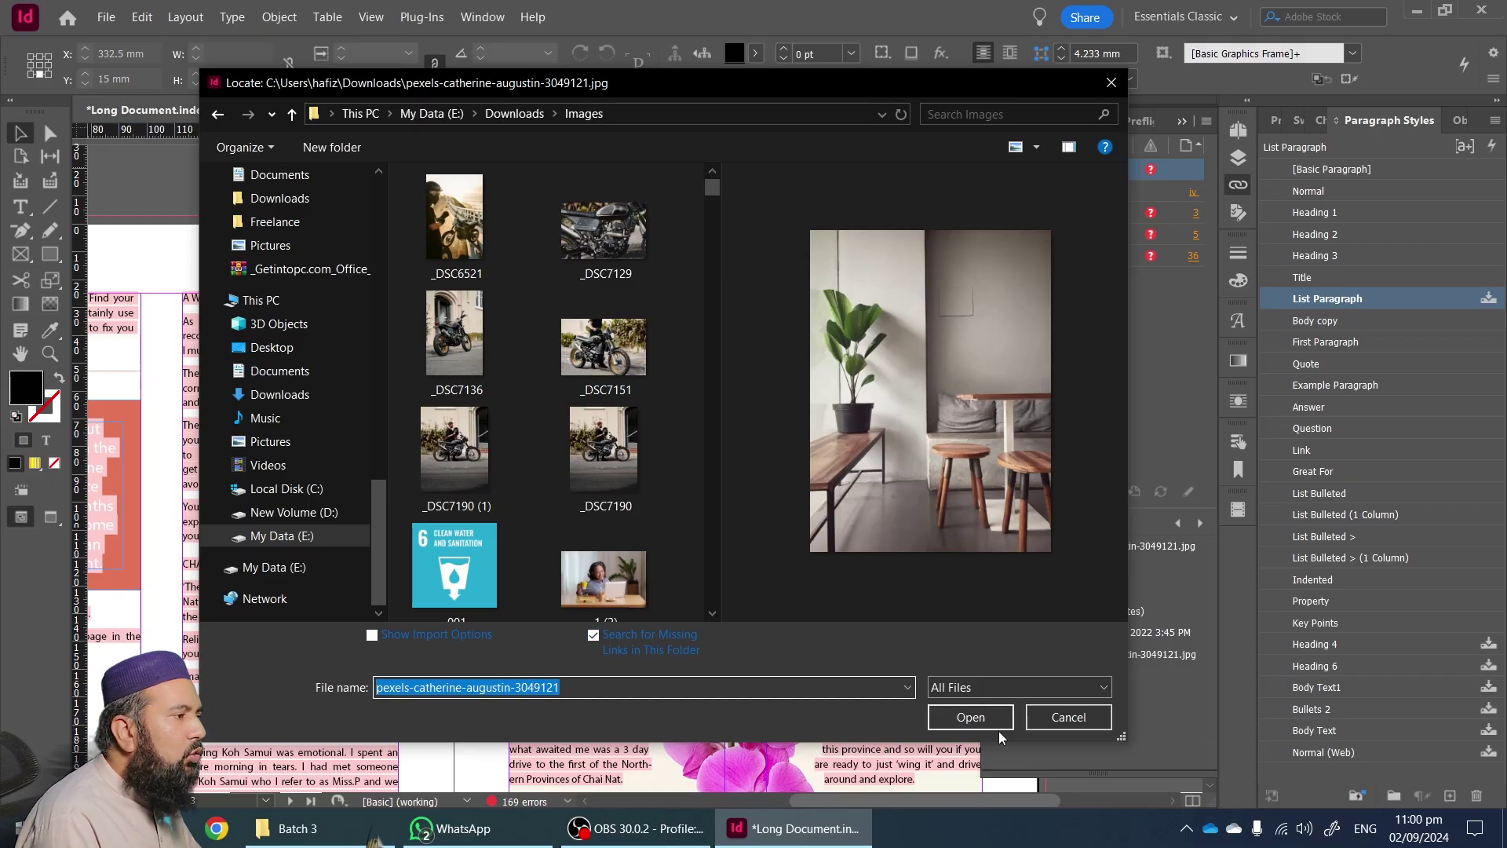
- Relink the missing pexels image from the Images folder, including other missing links found there, and collapse the links list
click(955, 723)
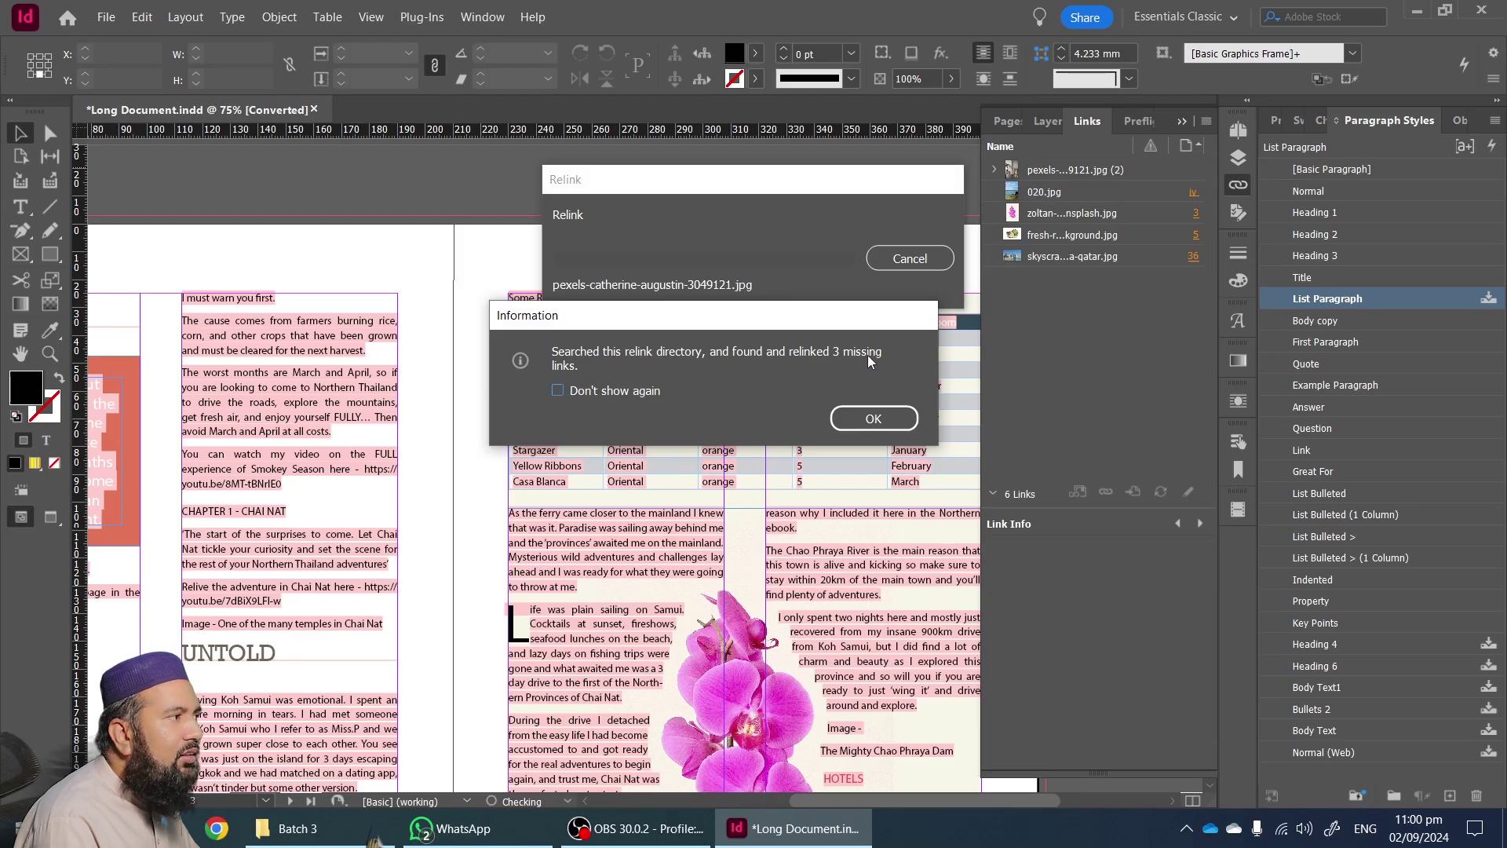
click(874, 419)
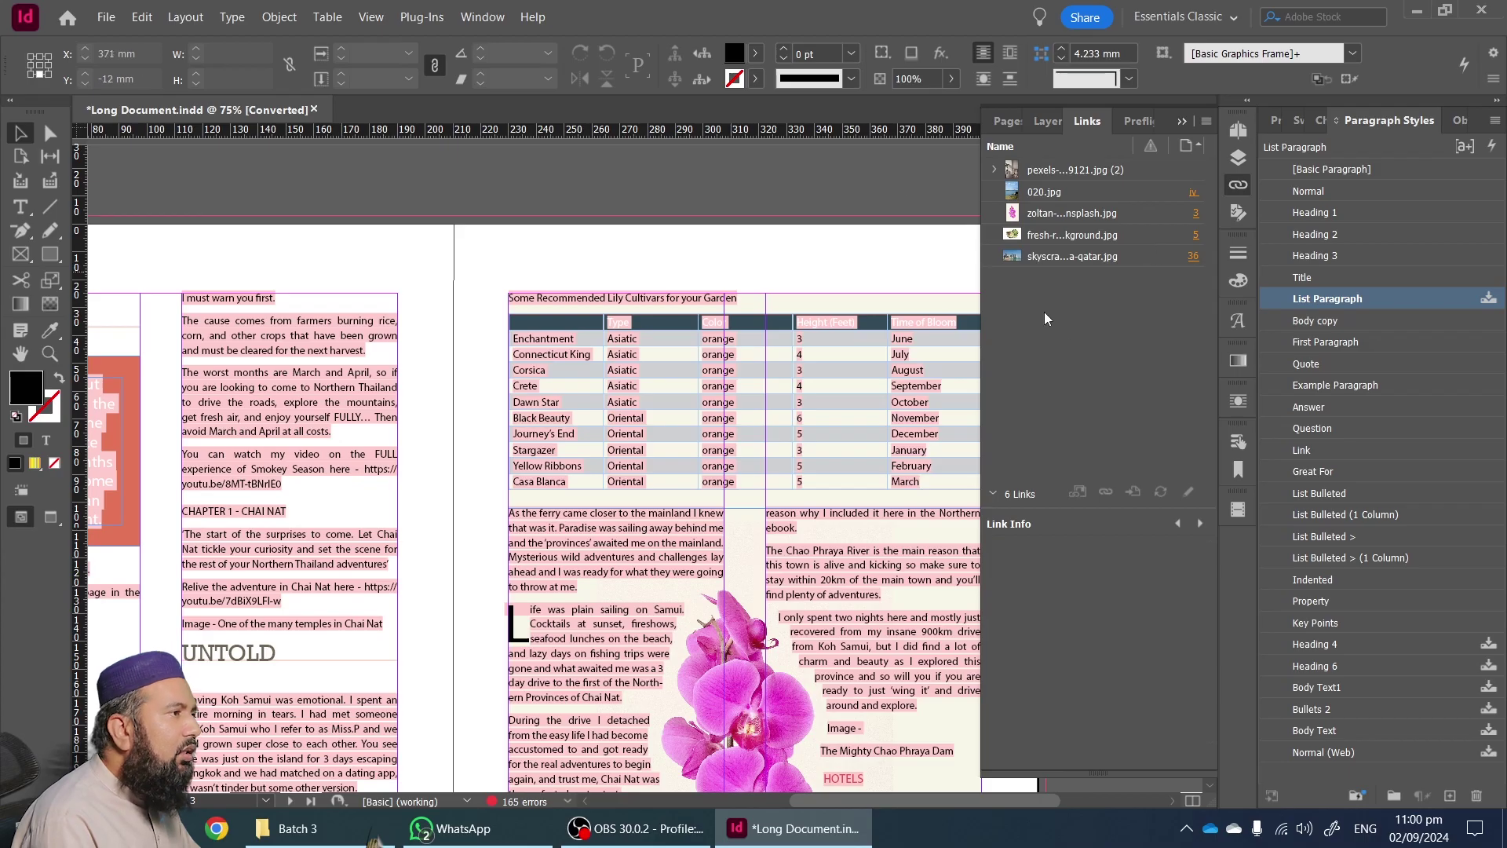
click(1182, 122)
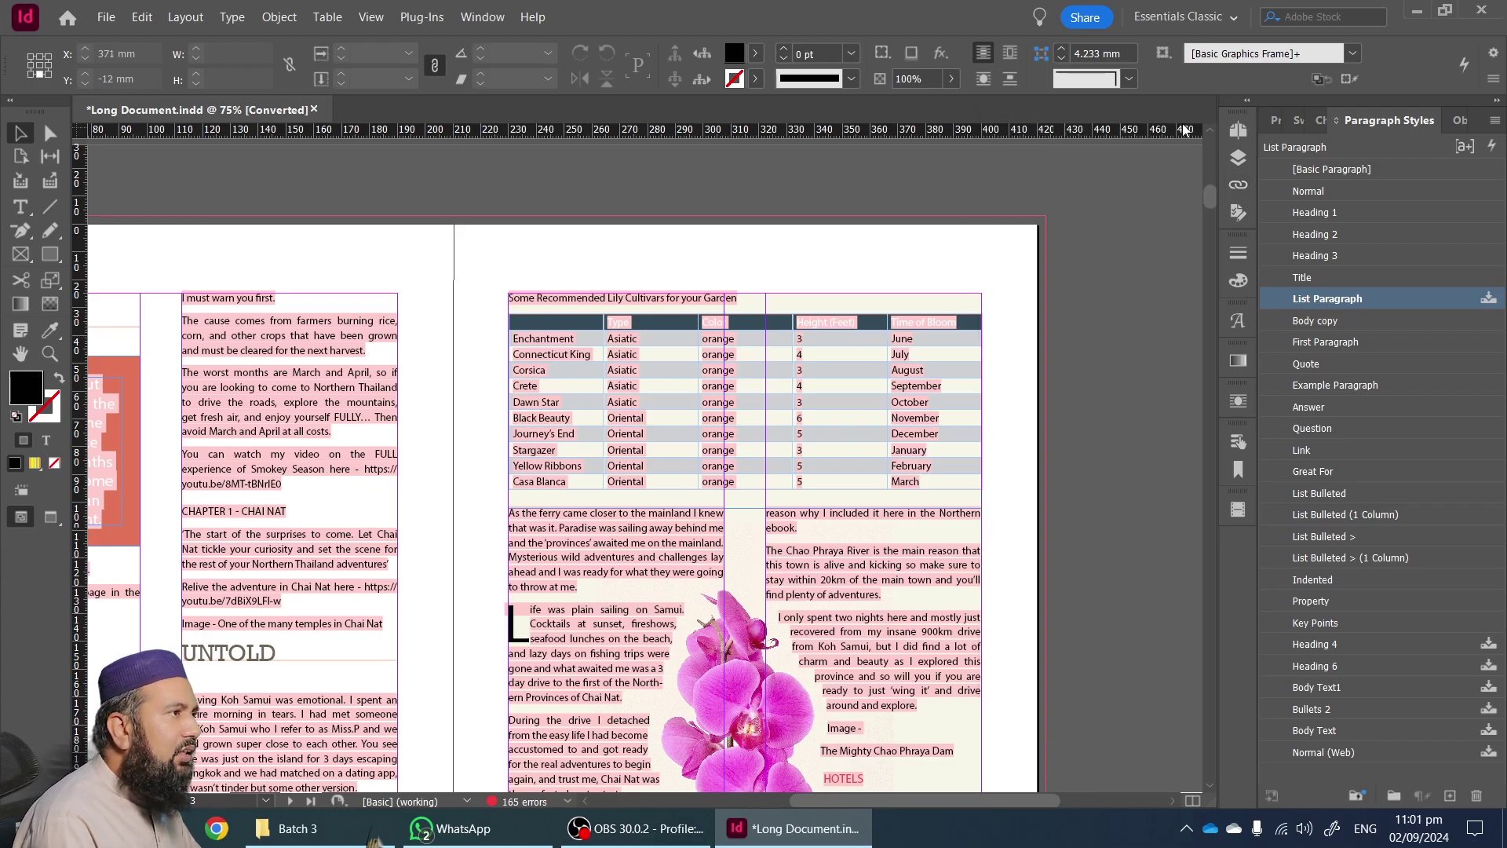
scroll(1102, 294, left, 3)
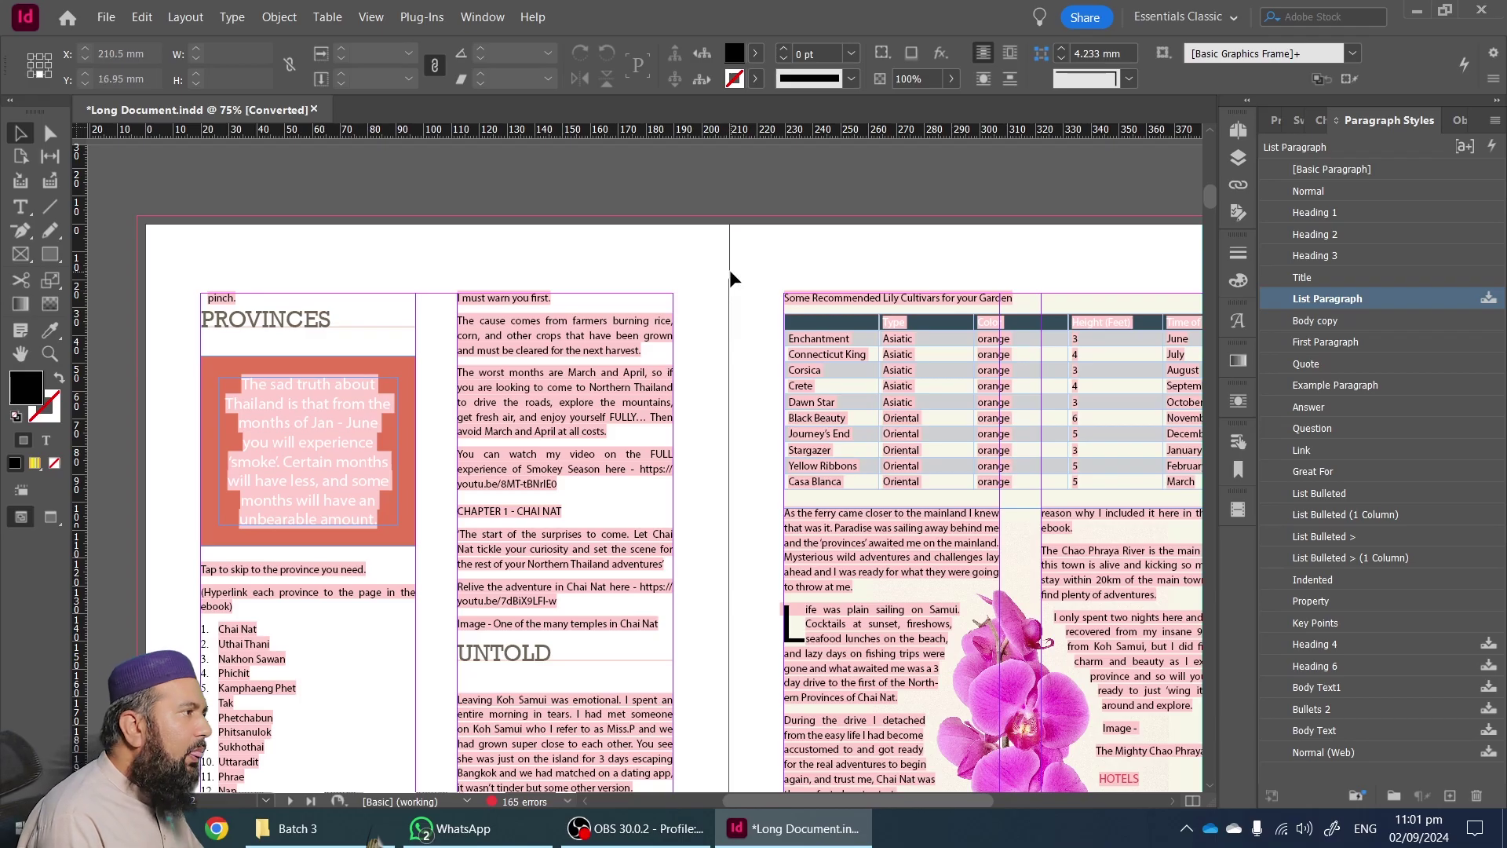
scroll(728, 283, down, 1)
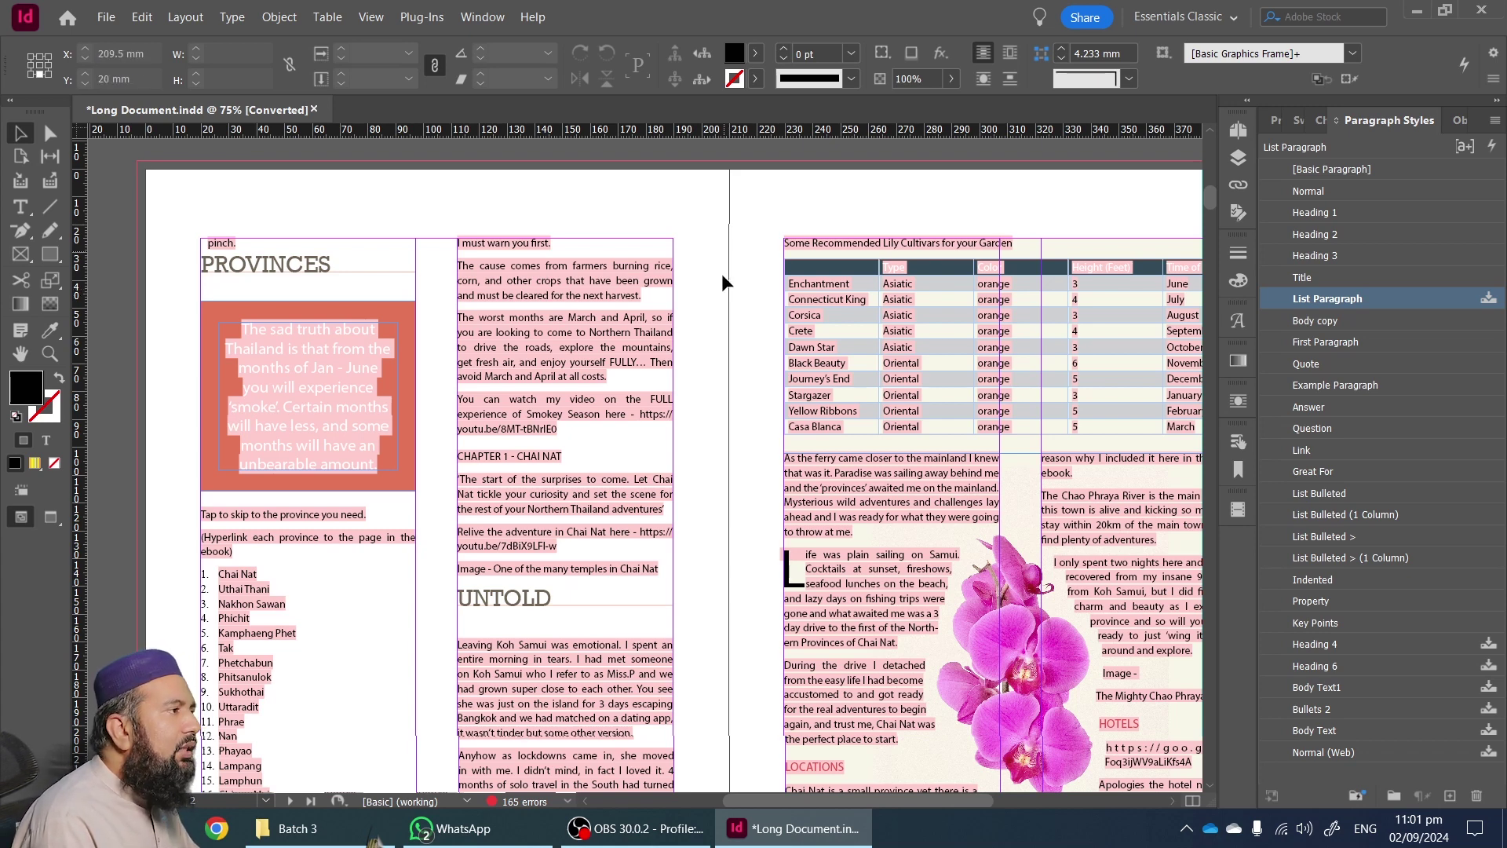
scroll(732, 312, up, 1)
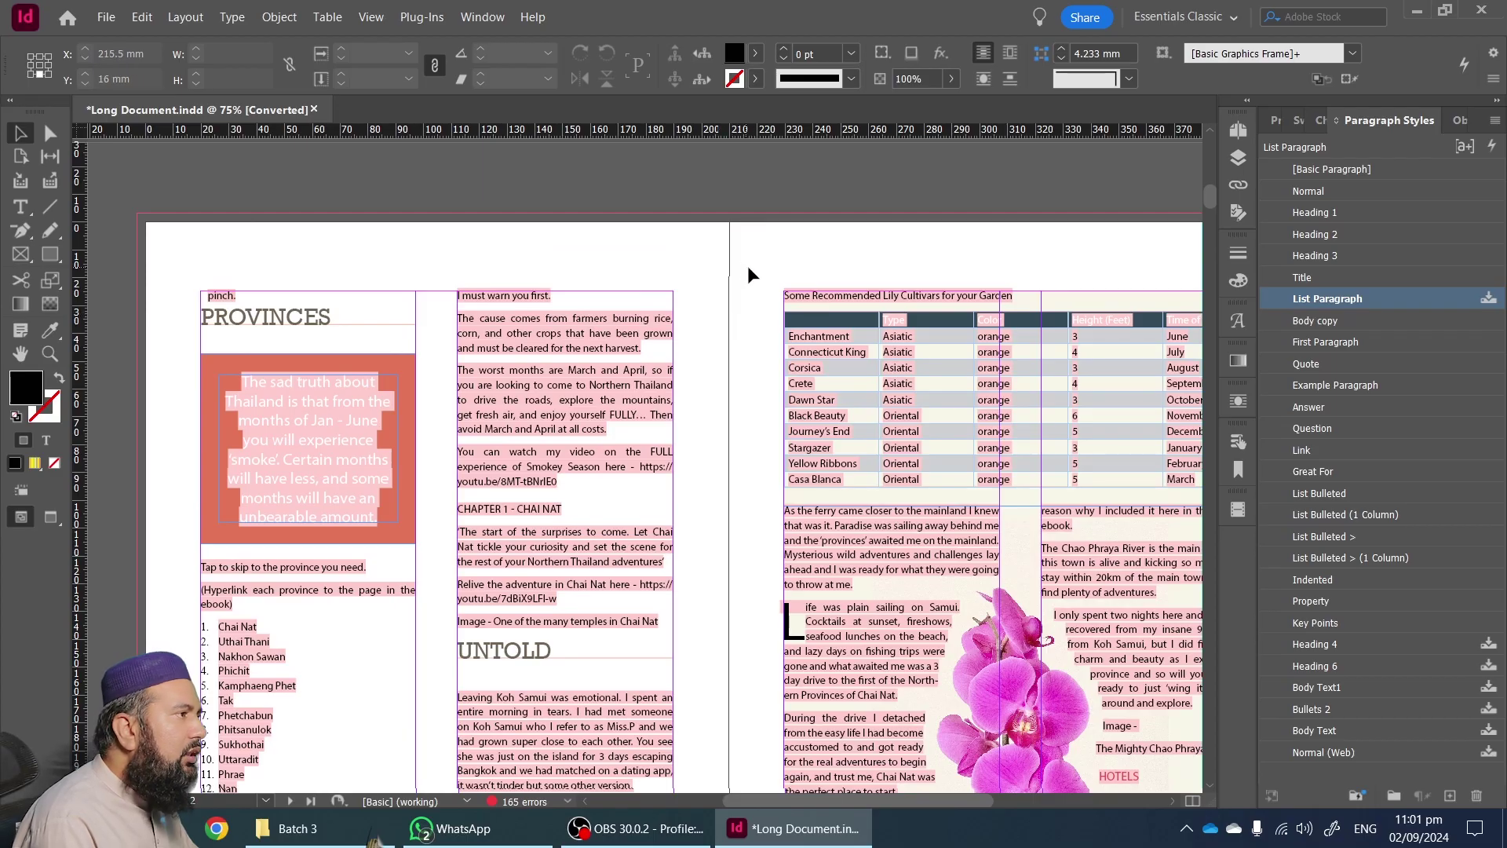
- With Find/Replace Font, change all uses of the missing Roboto Bold font to Segoe UI Bold
click(232, 17)
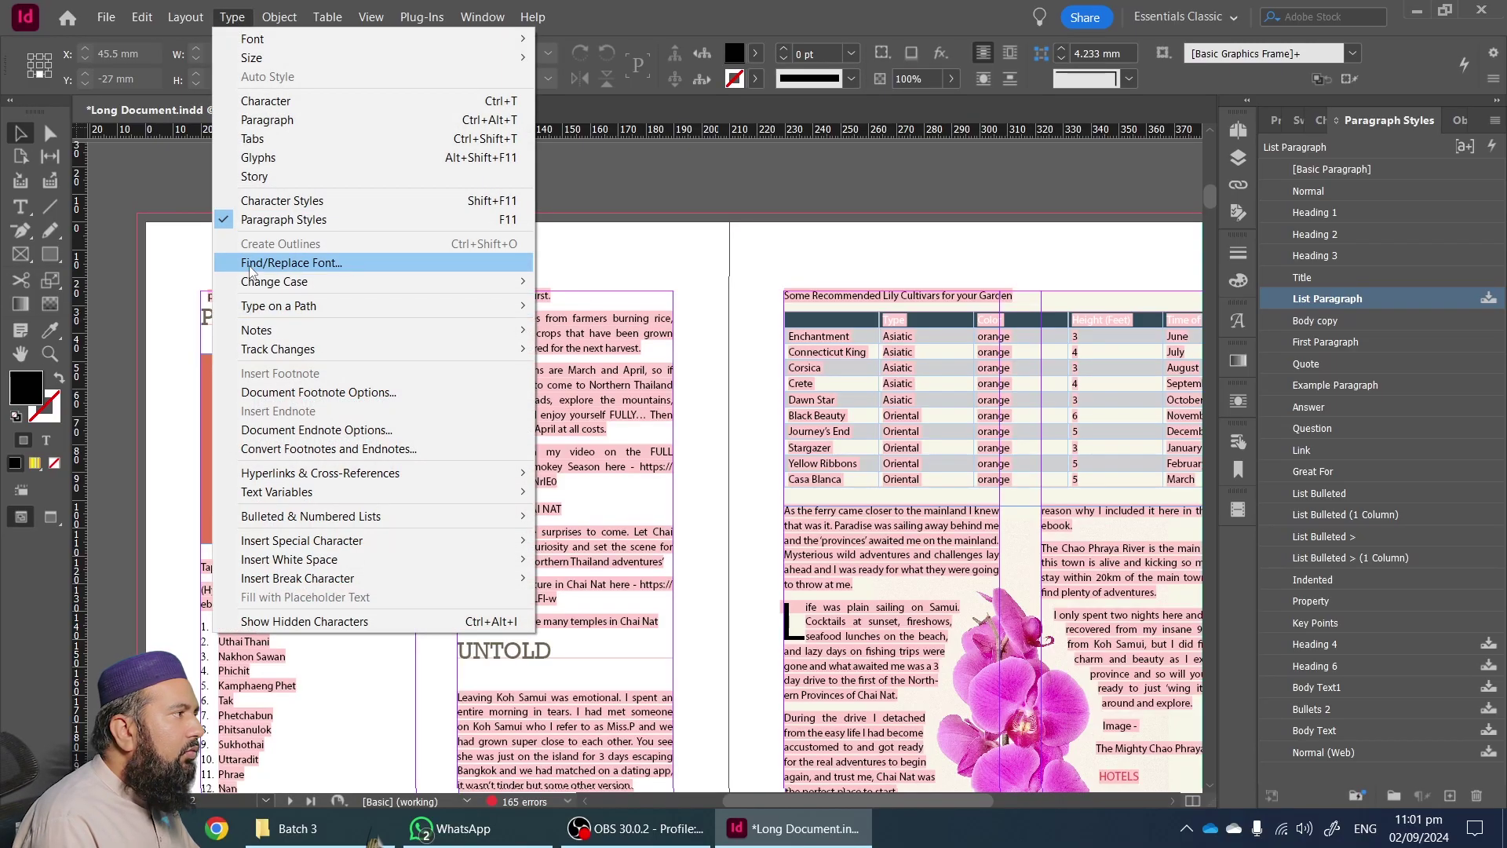
click(339, 268)
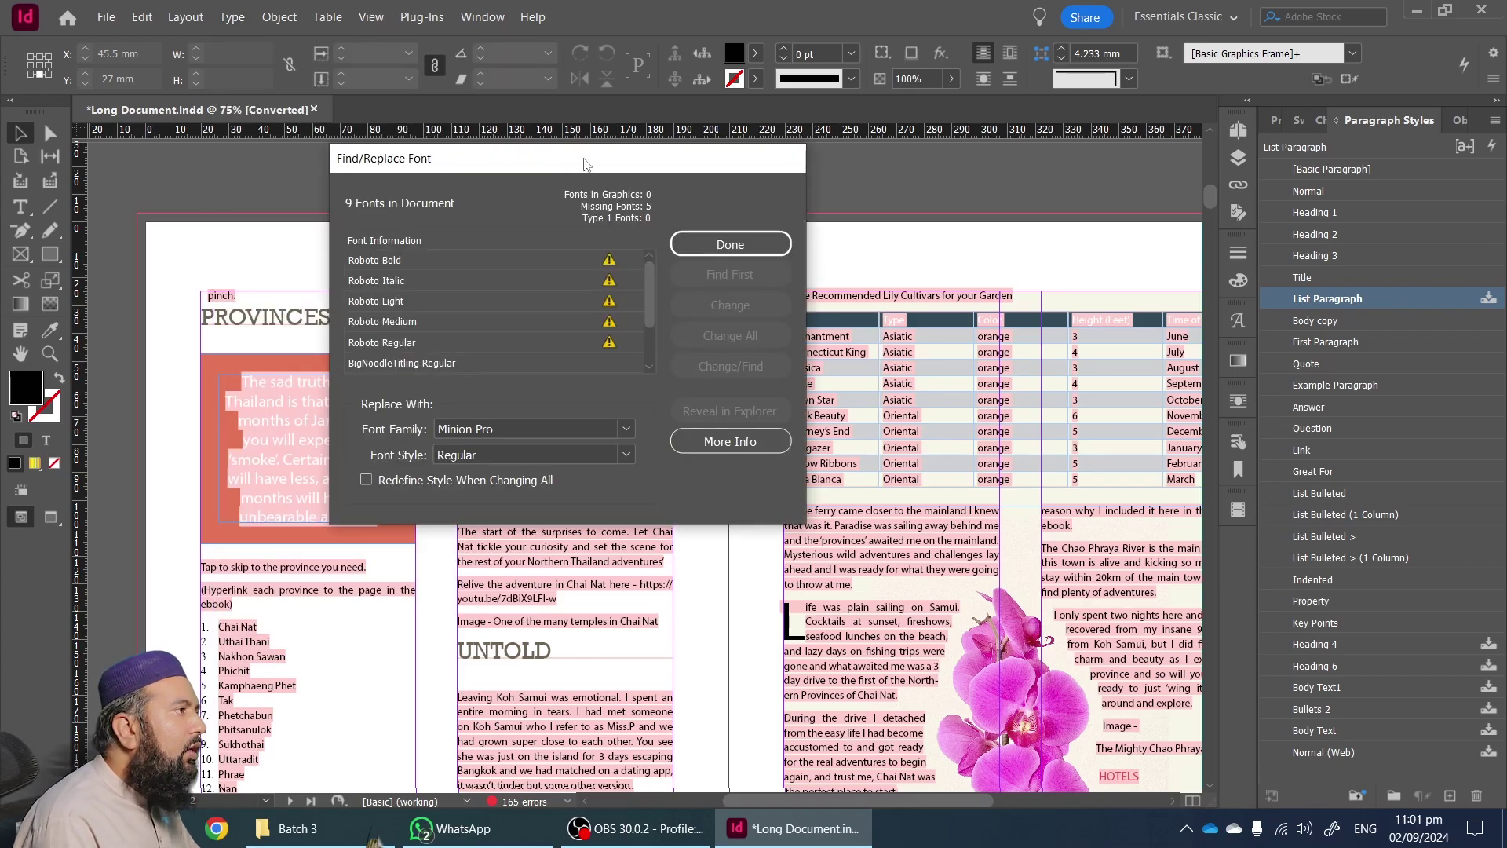
drag(586, 161, 543, 153)
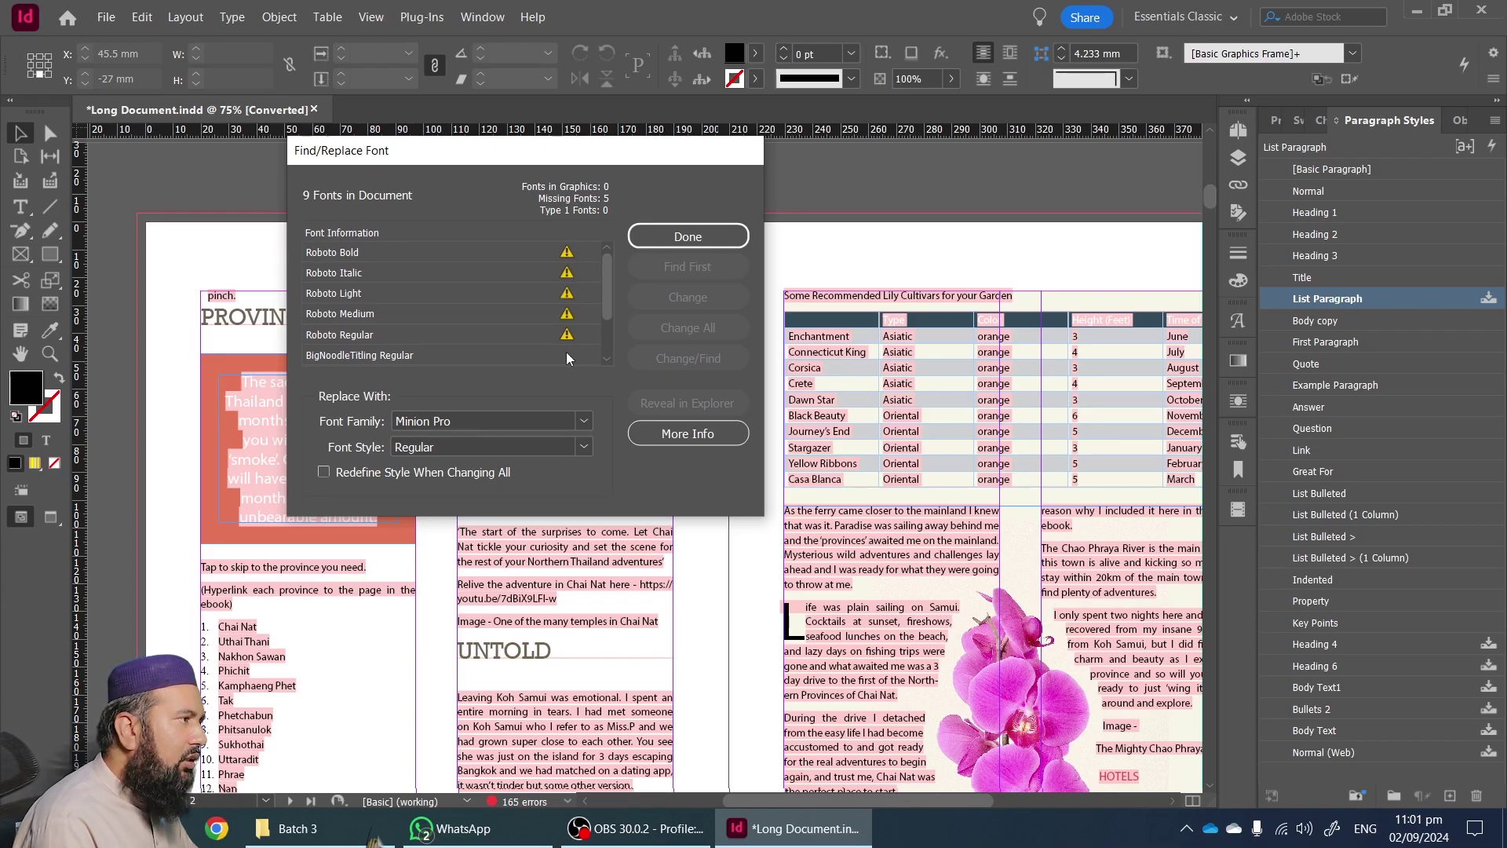
click(357, 257)
click(465, 421)
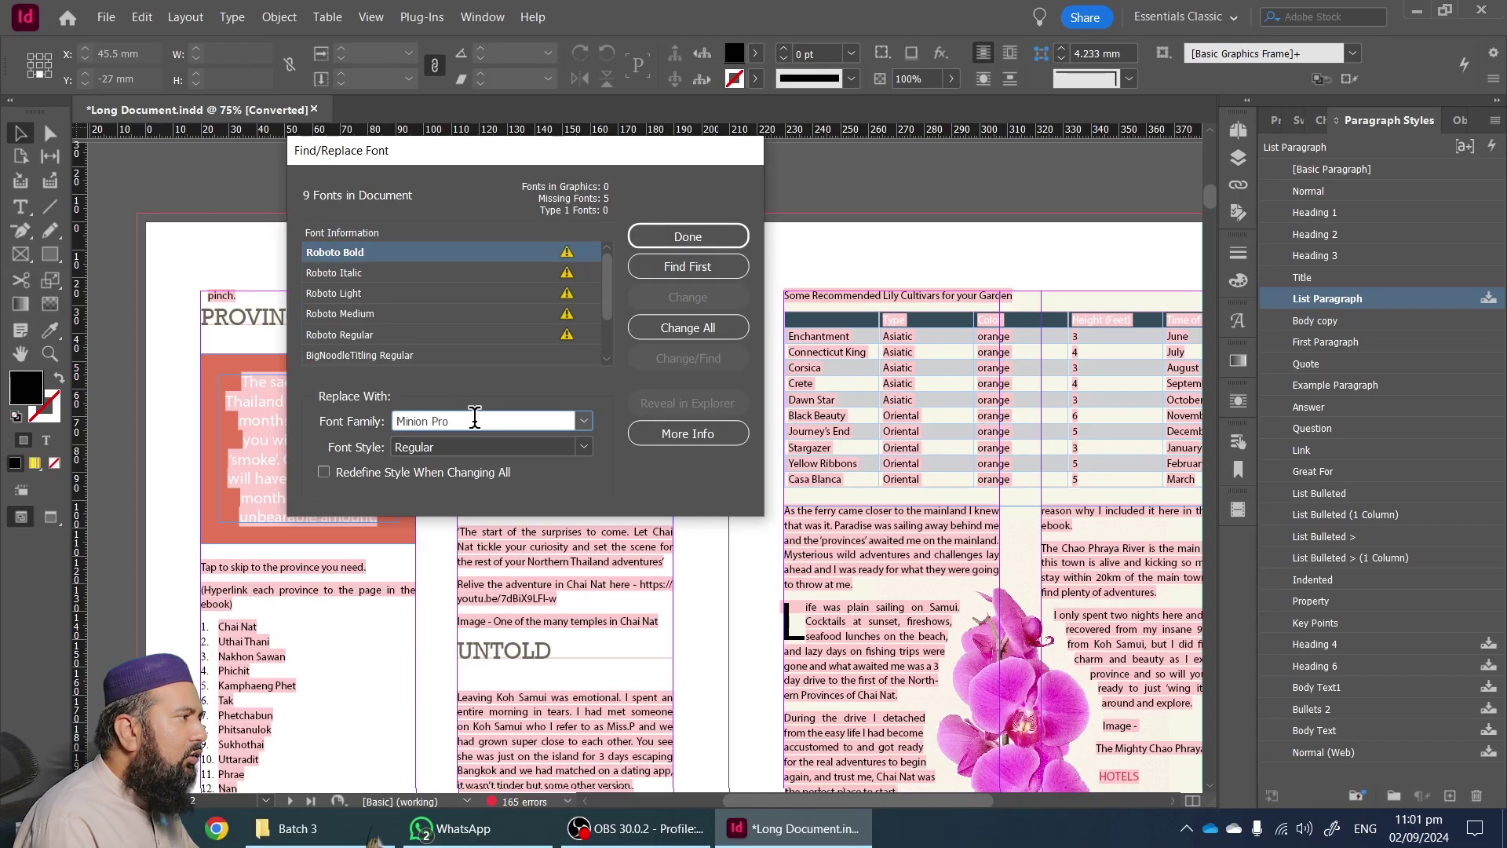
key(ctrl+a)
click(585, 422)
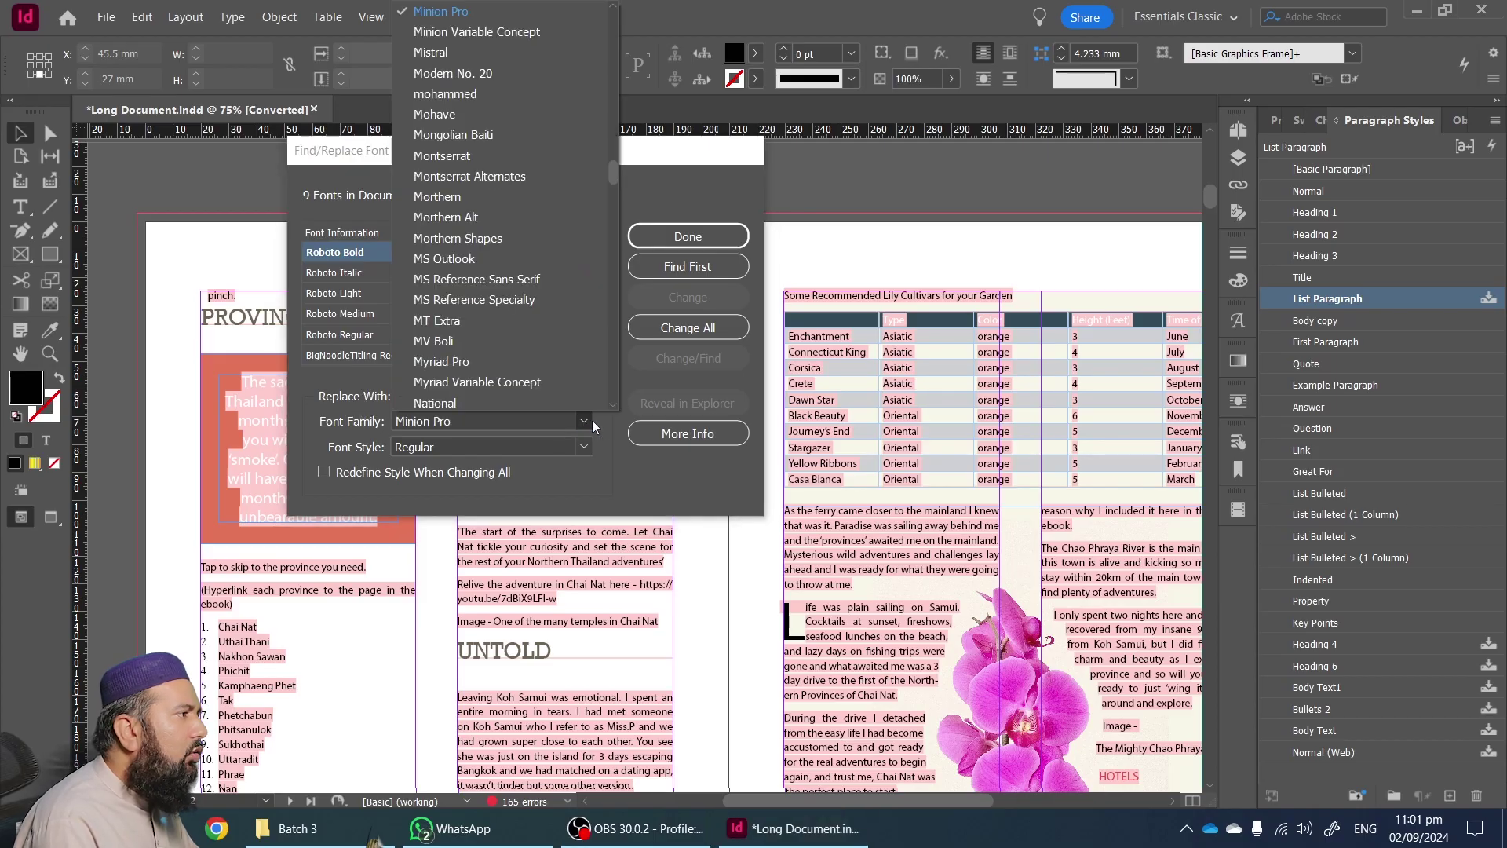
drag(615, 178, 628, 7)
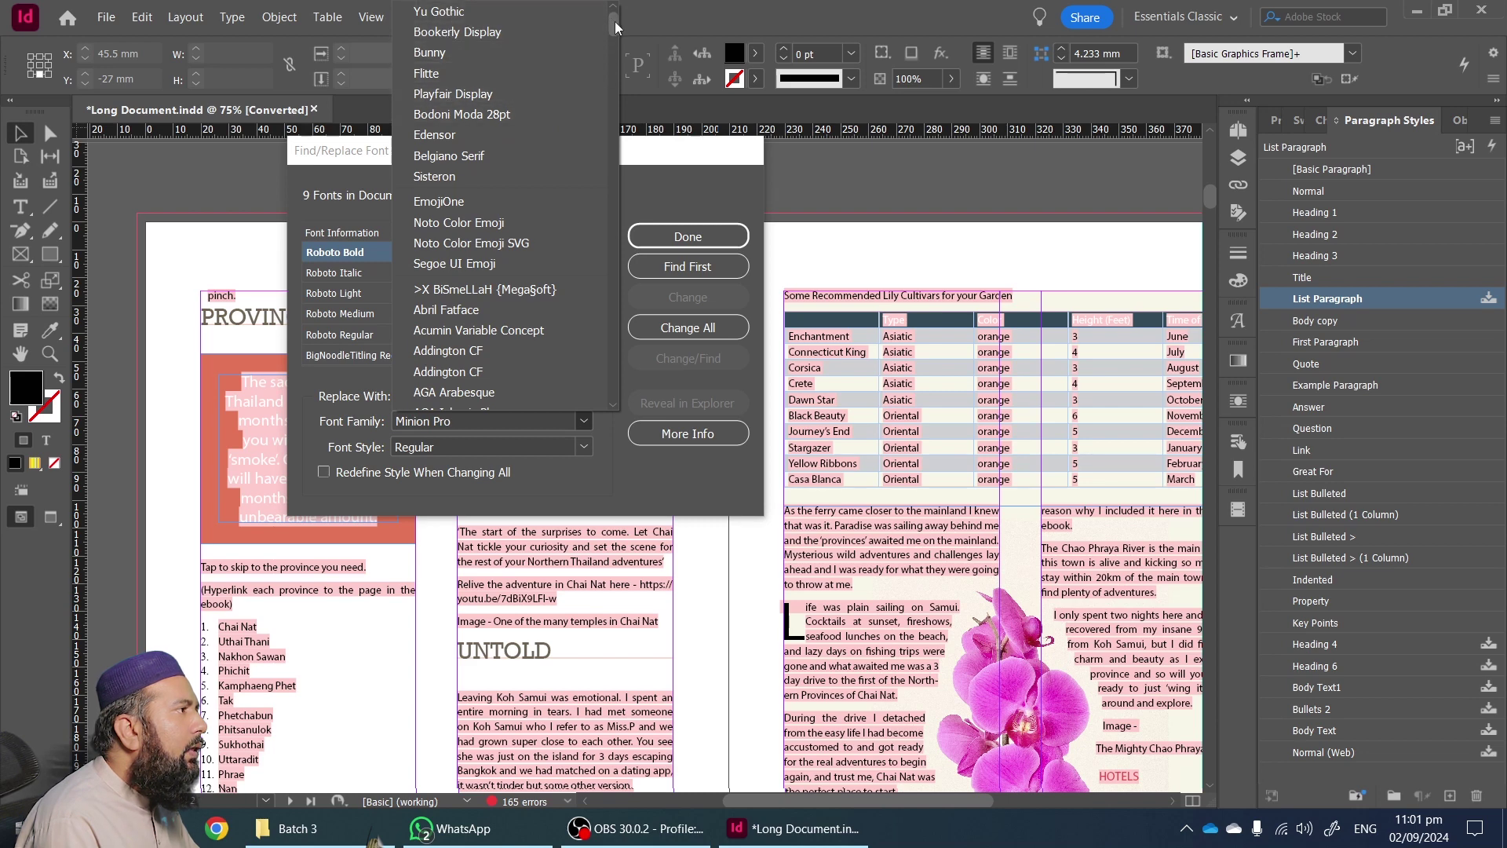
drag(615, 21, 610, 205)
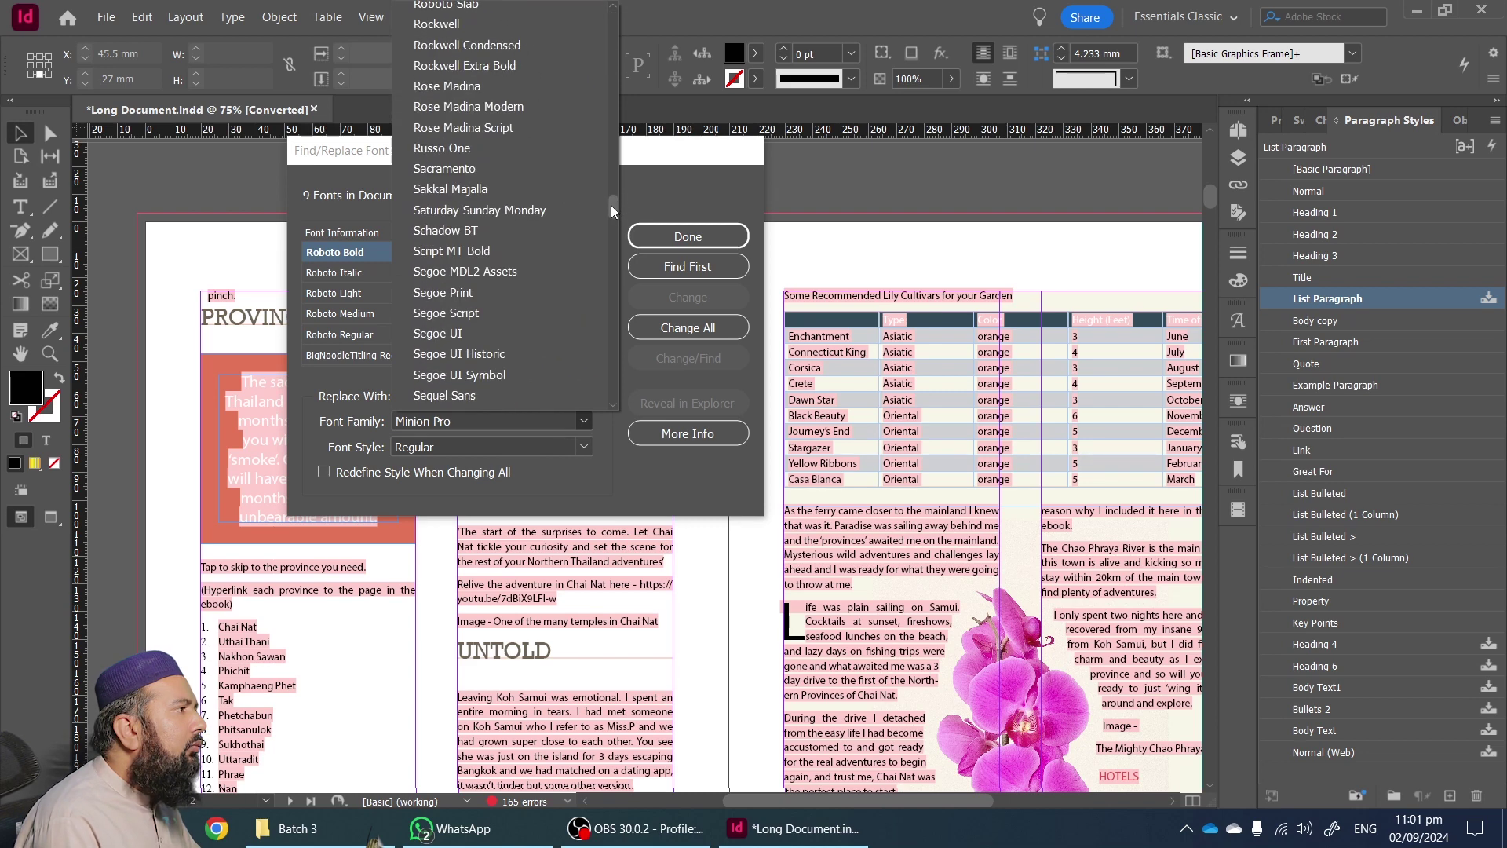
click(449, 333)
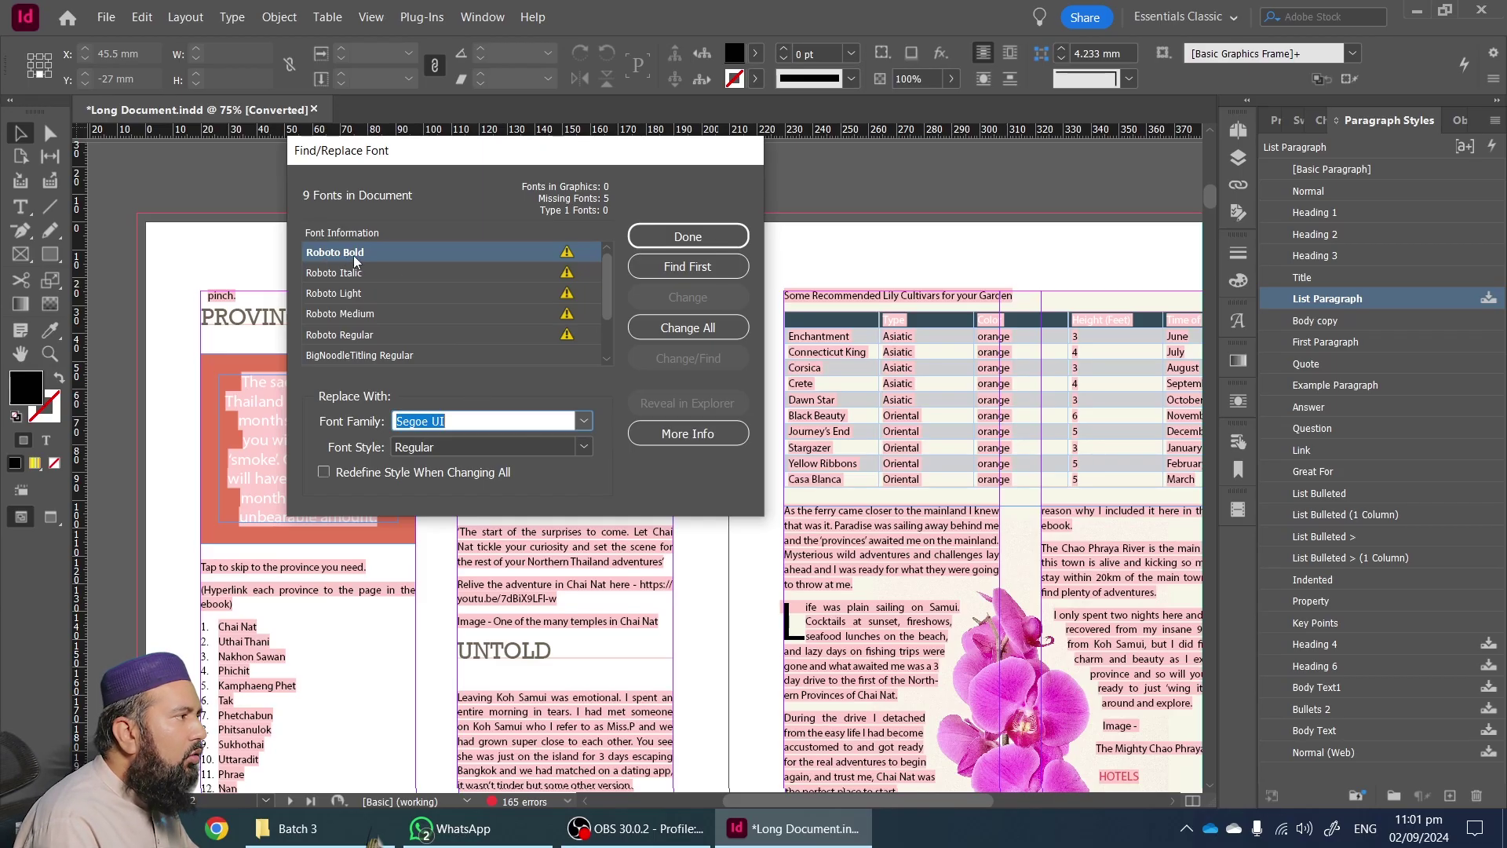
click(585, 446)
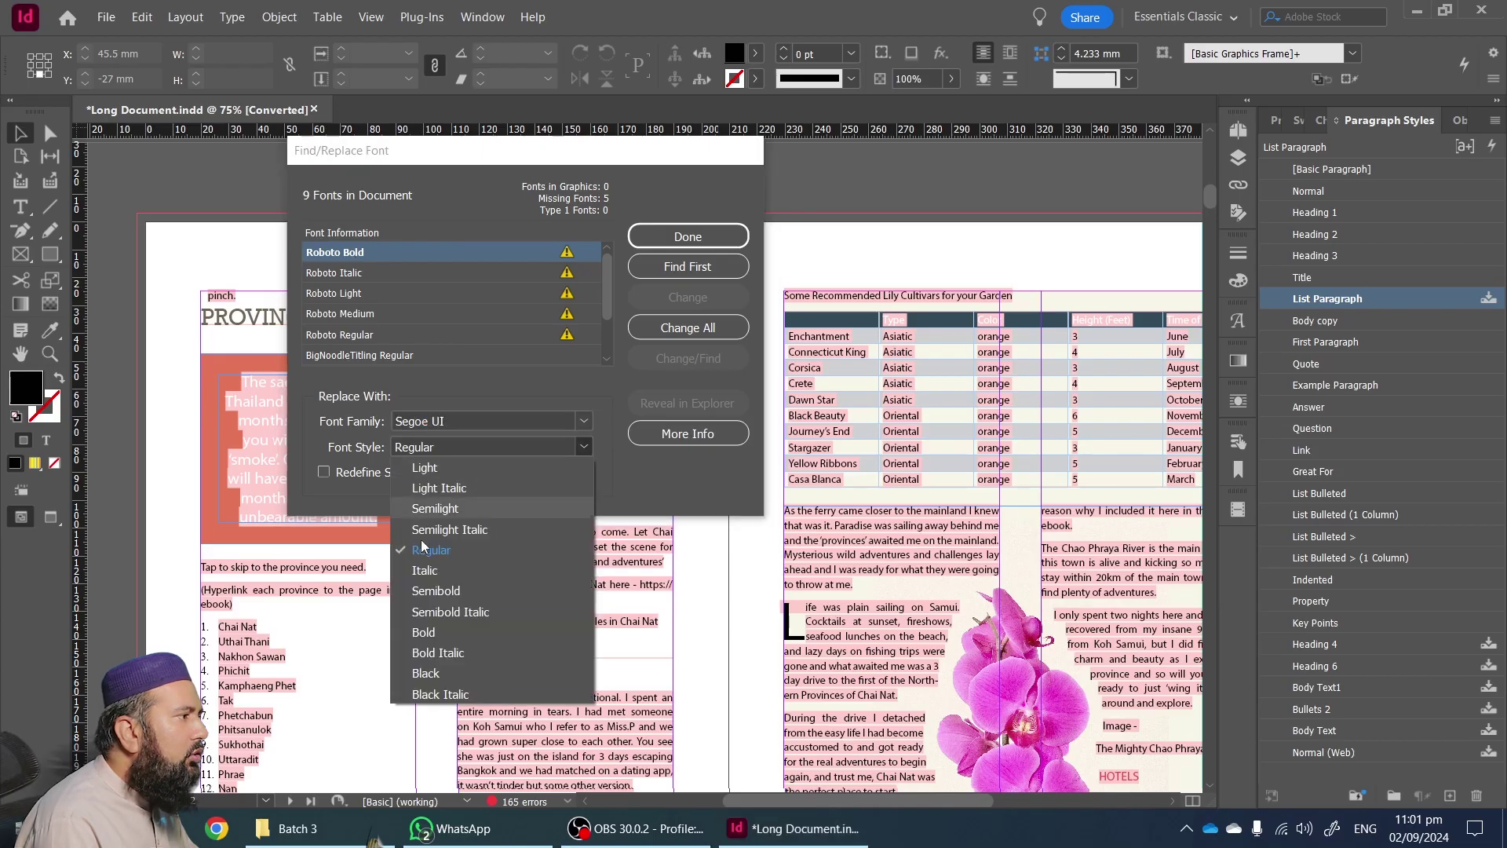
click(421, 629)
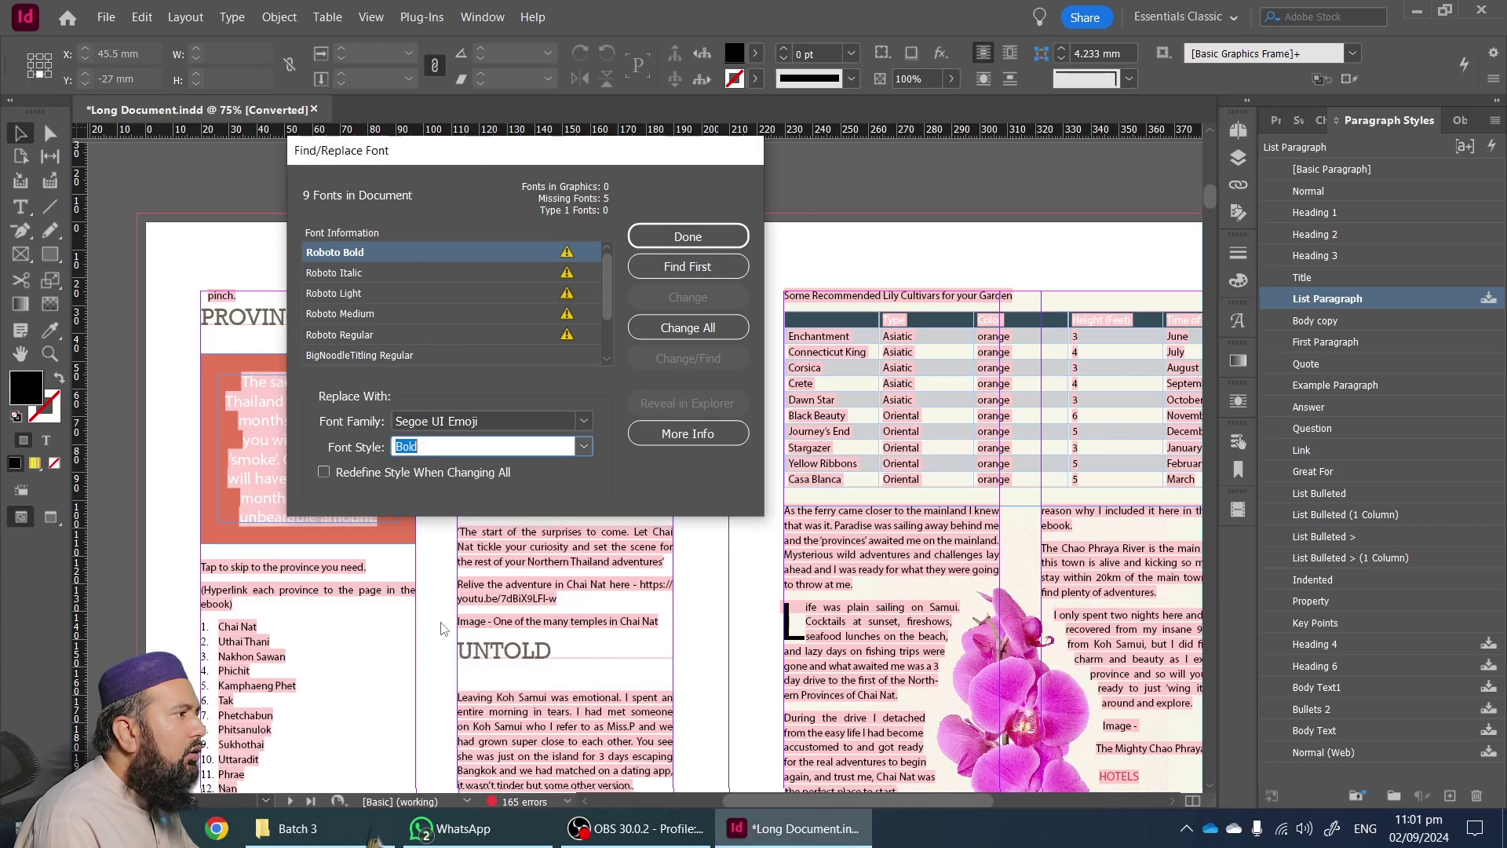
click(680, 330)
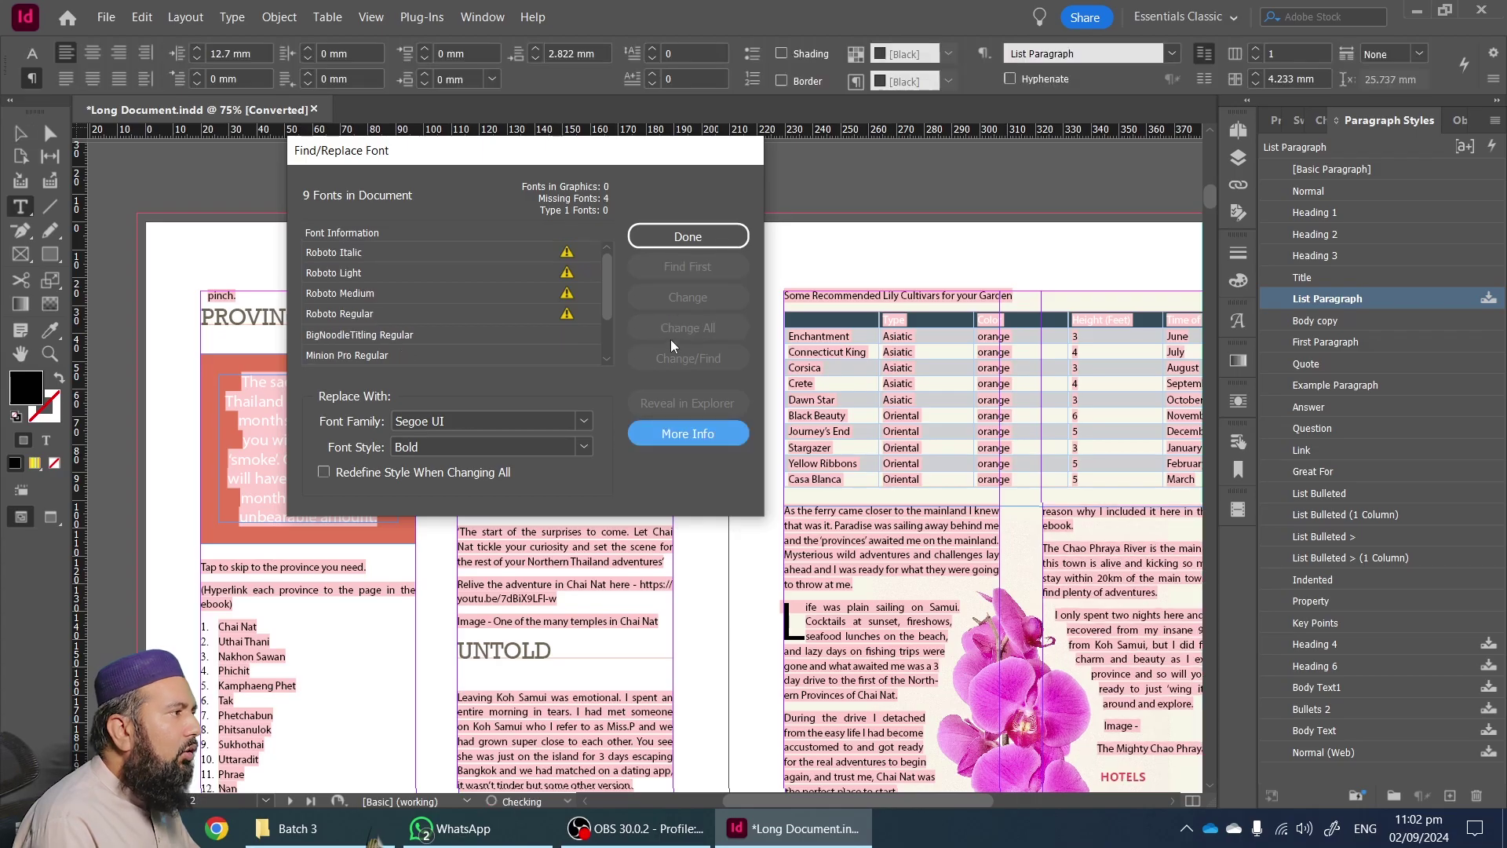
- Replace all uses of the missing Roboto Italic font with Segoe UI Italic
click(335, 253)
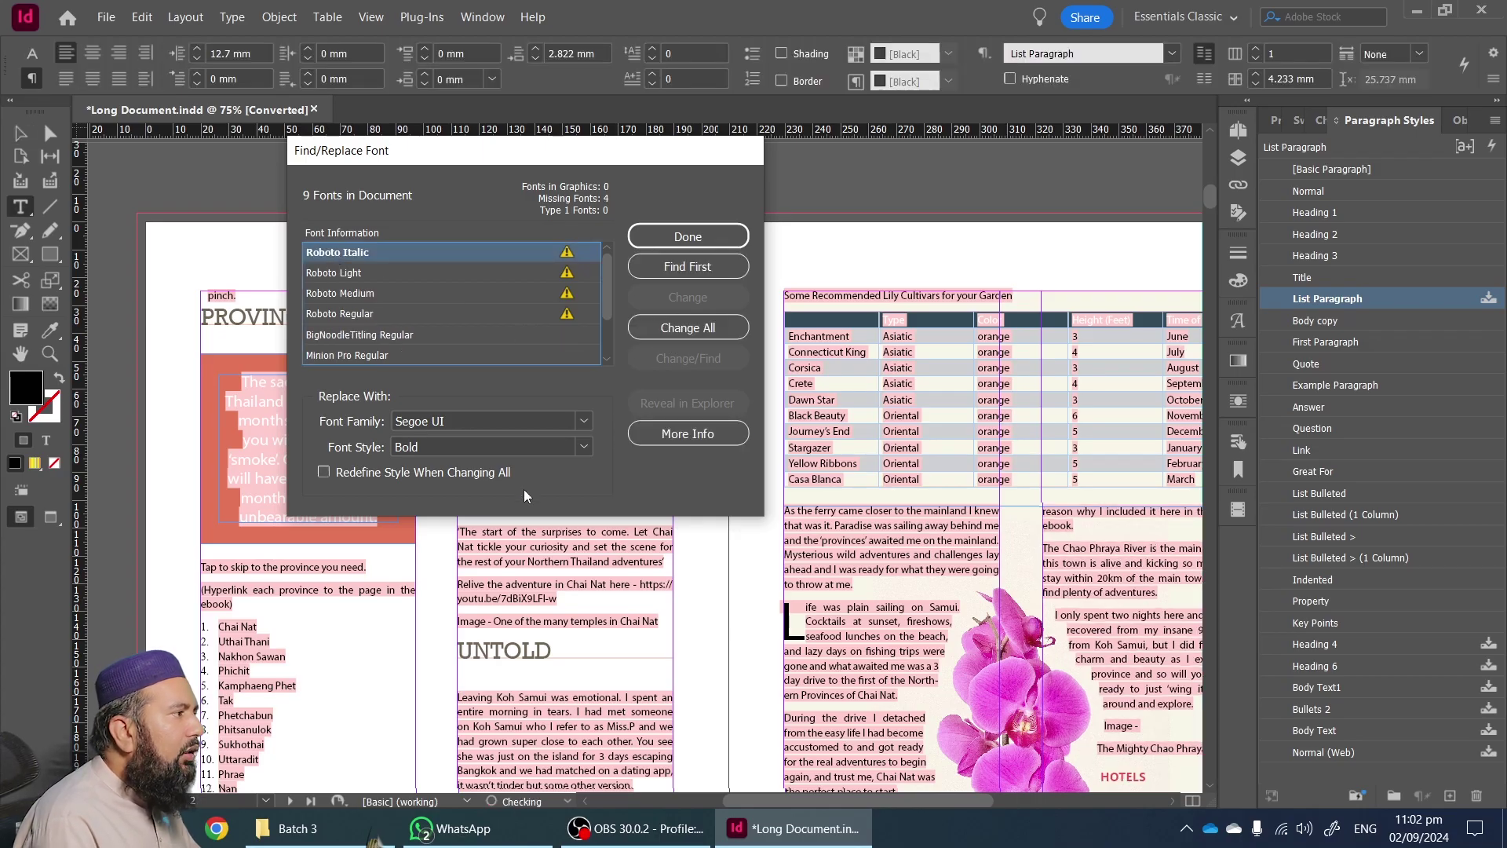
click(584, 446)
click(425, 570)
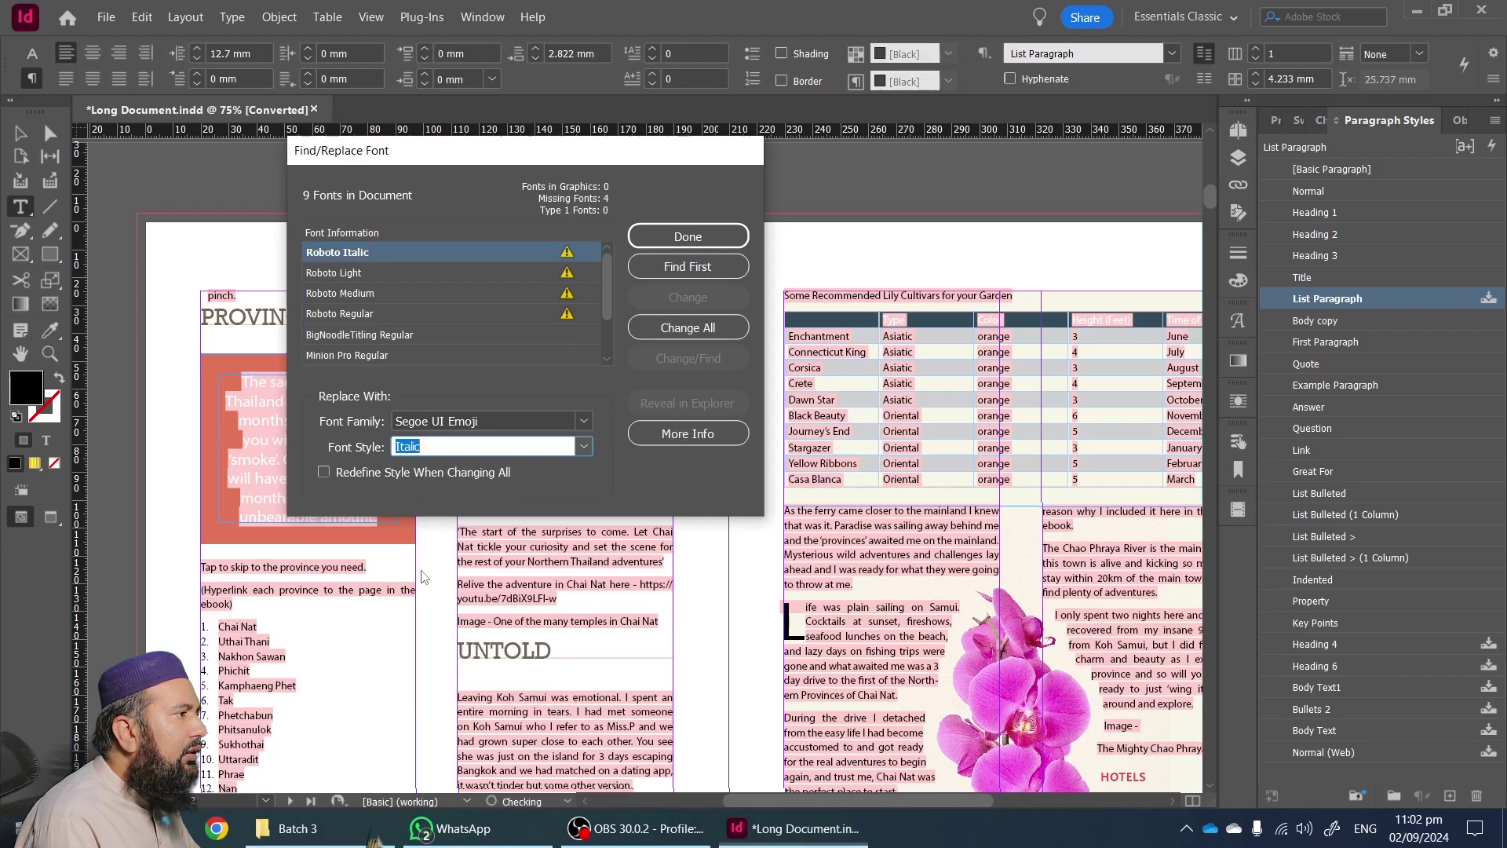
click(688, 328)
- Replace all uses of the missing Roboto Light font with Segoe UI Light
click(364, 253)
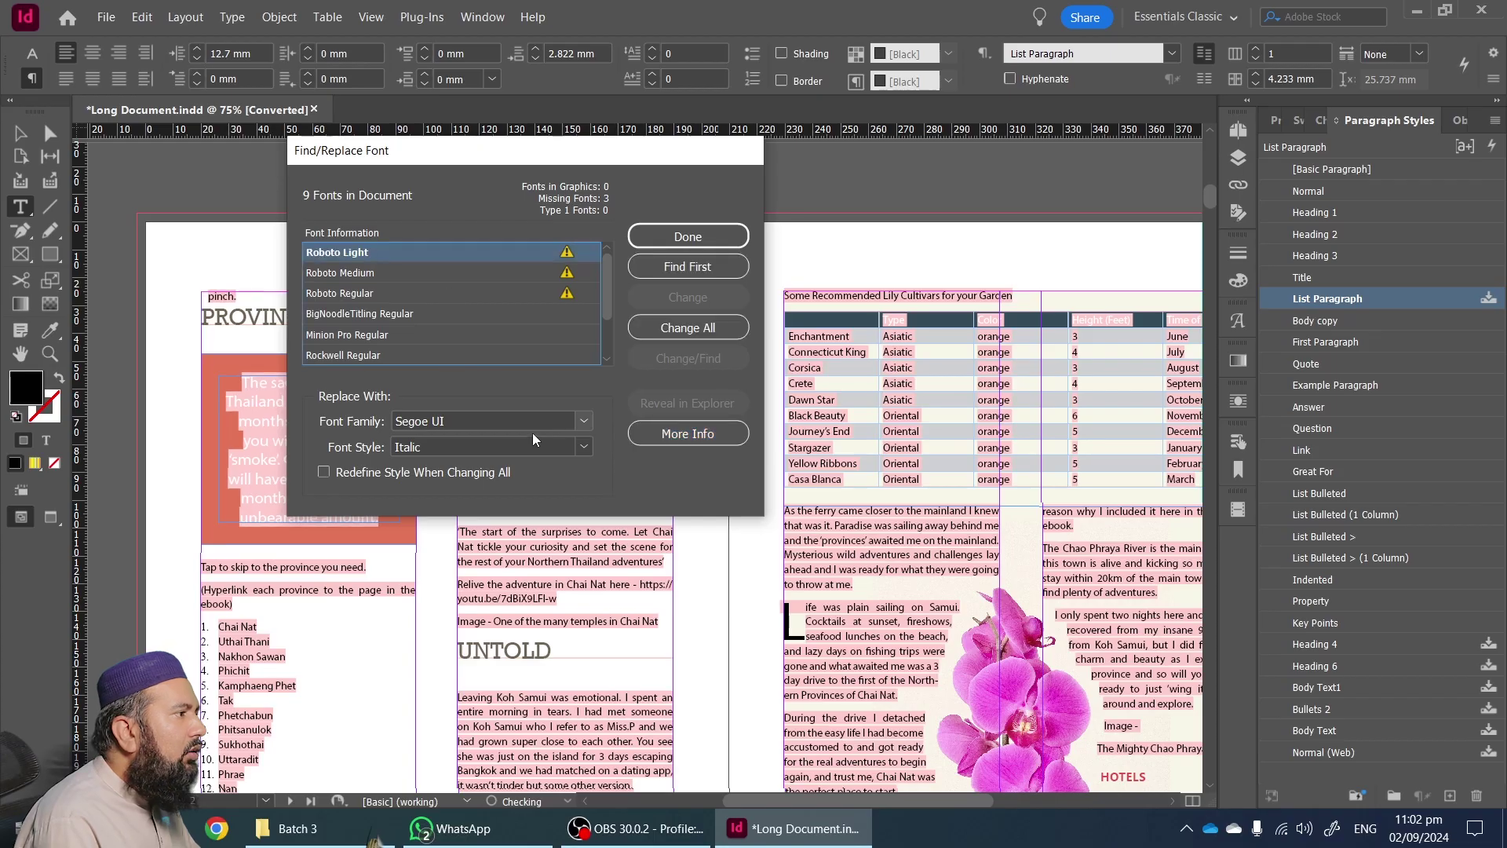
click(584, 446)
click(424, 467)
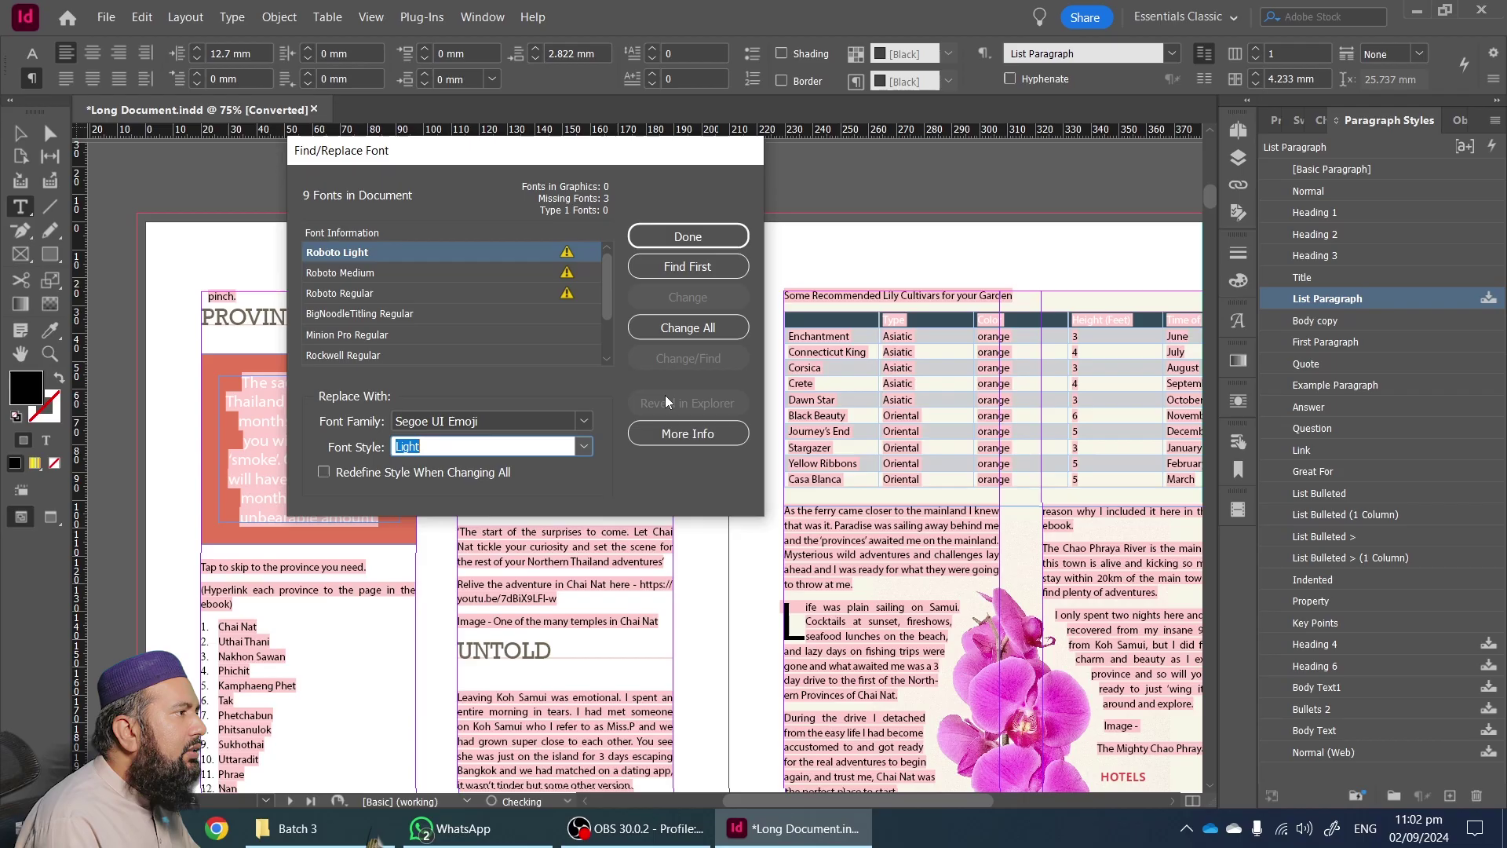
click(688, 328)
- Replace all uses of the missing Roboto Medium font with Segoe UI Semibold
click(341, 254)
click(584, 446)
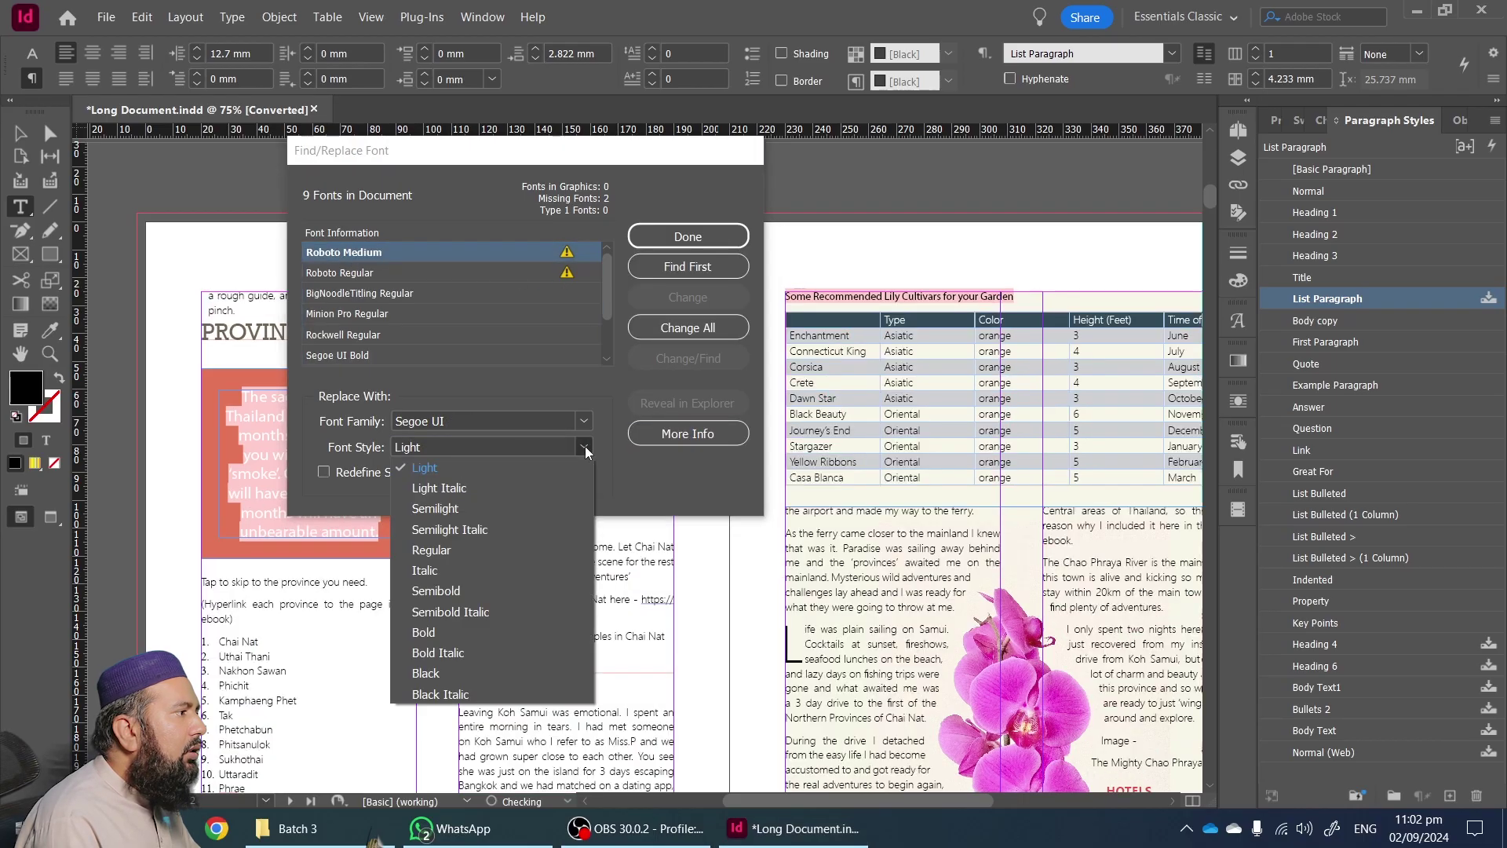
click(434, 592)
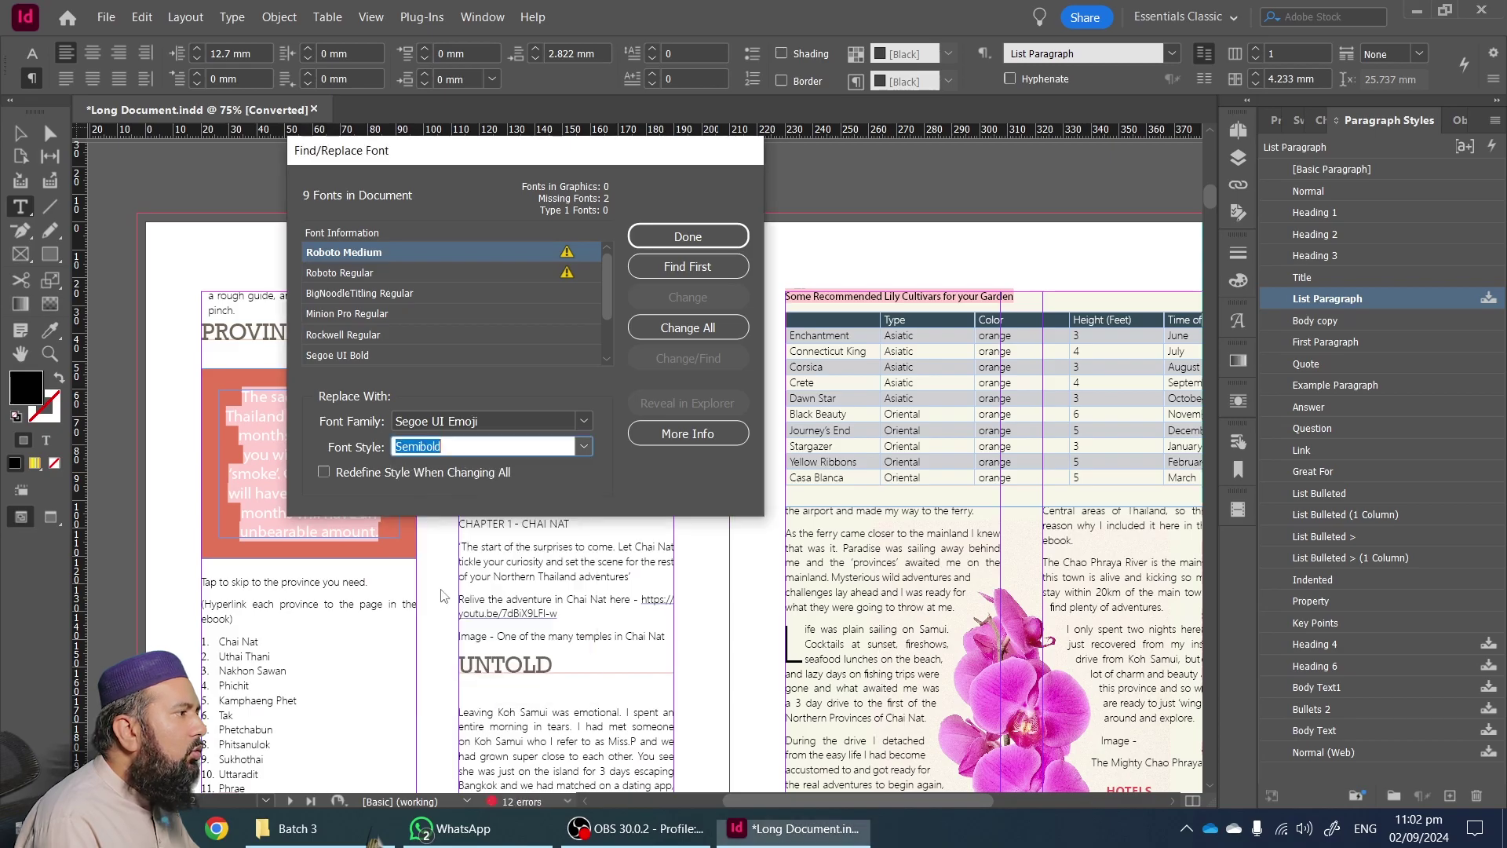
click(693, 331)
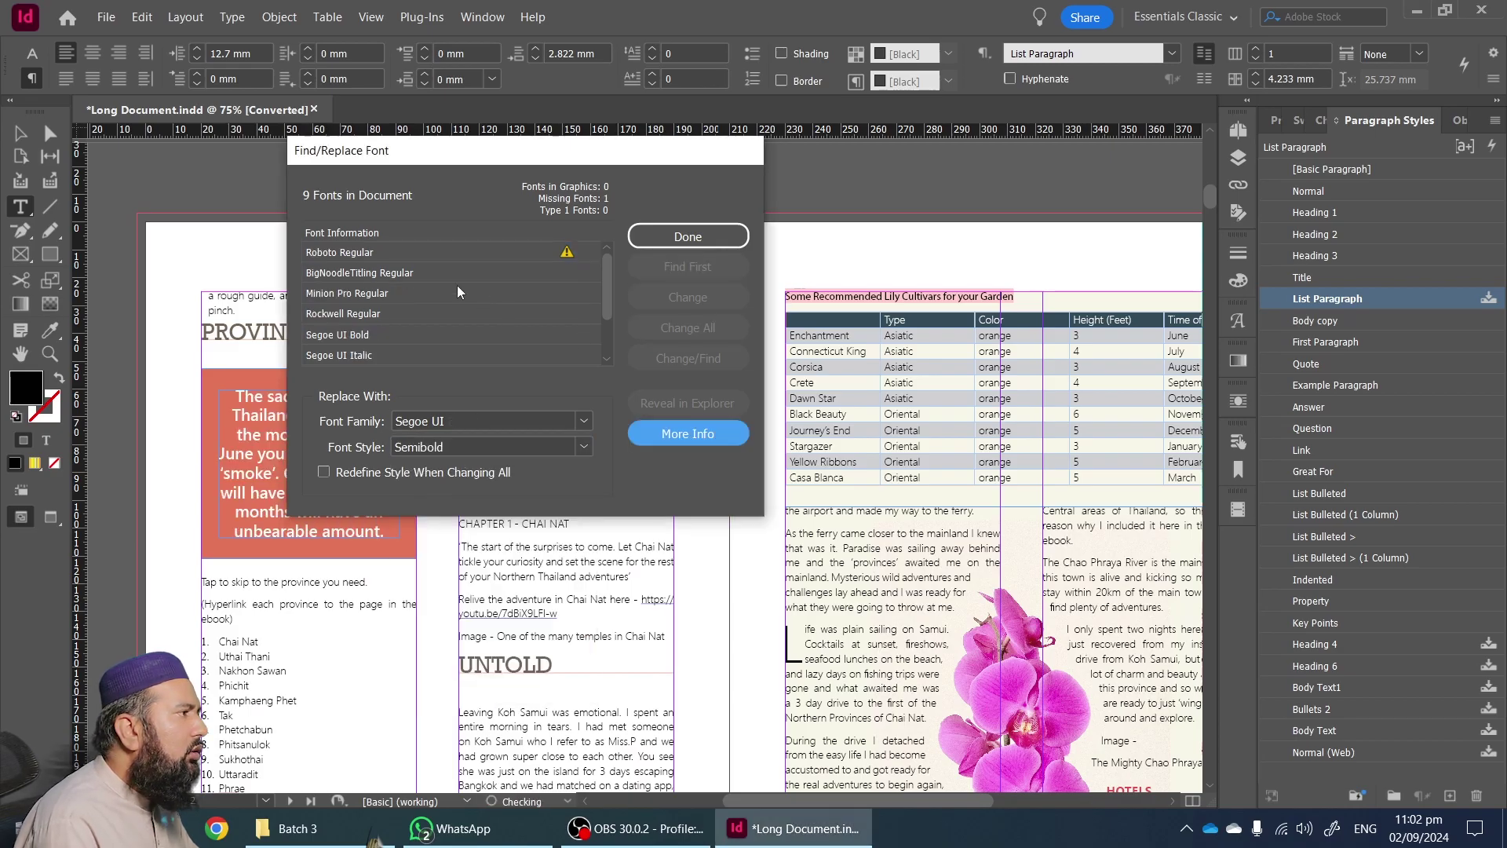
- Replace all uses of the missing Roboto Regular font with Segoe UI Regular and finish the font replacement
click(581, 447)
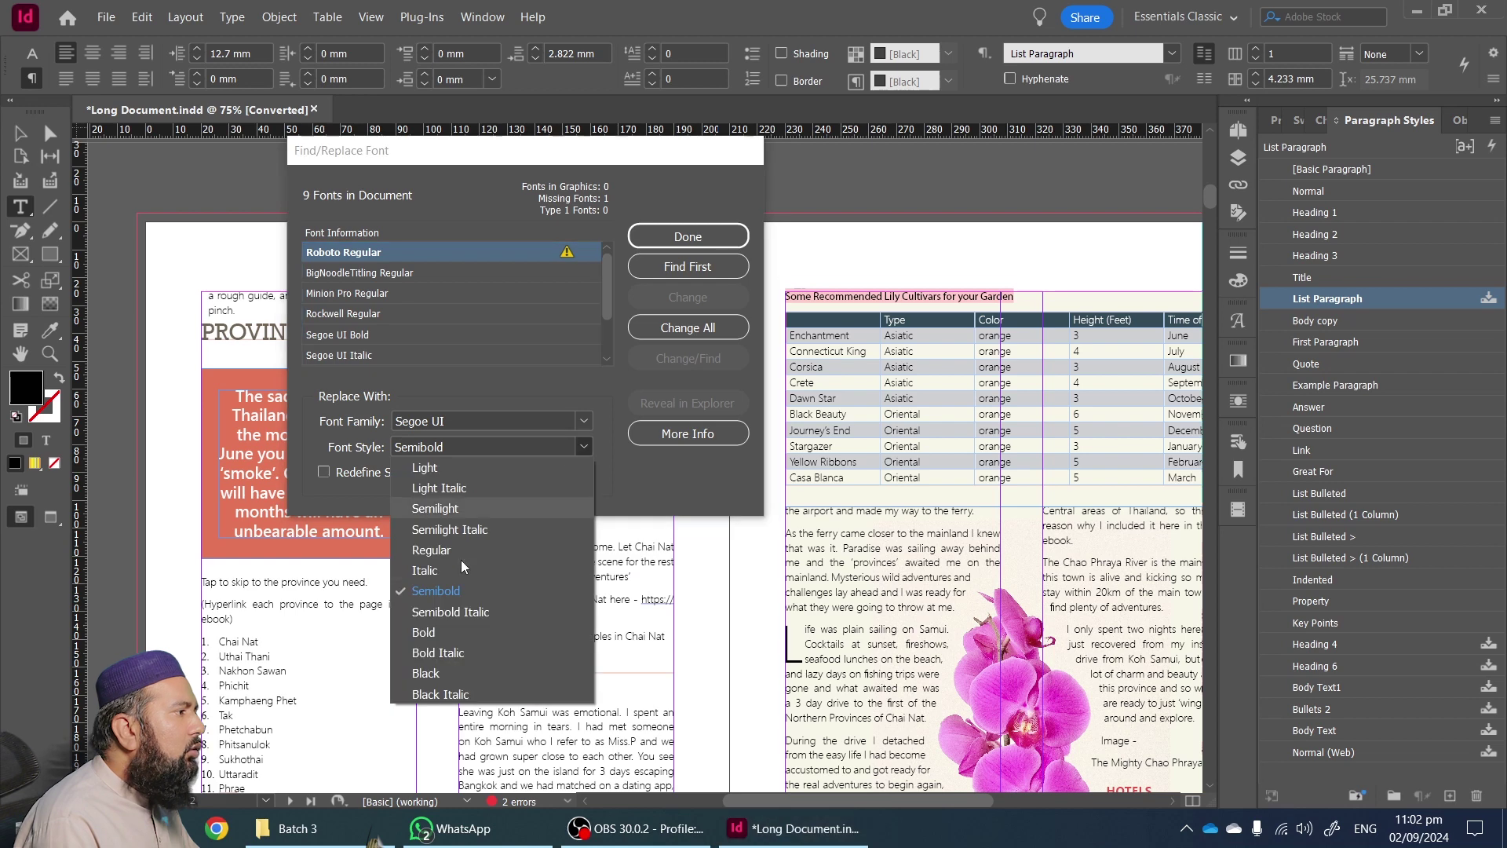
click(460, 549)
click(694, 325)
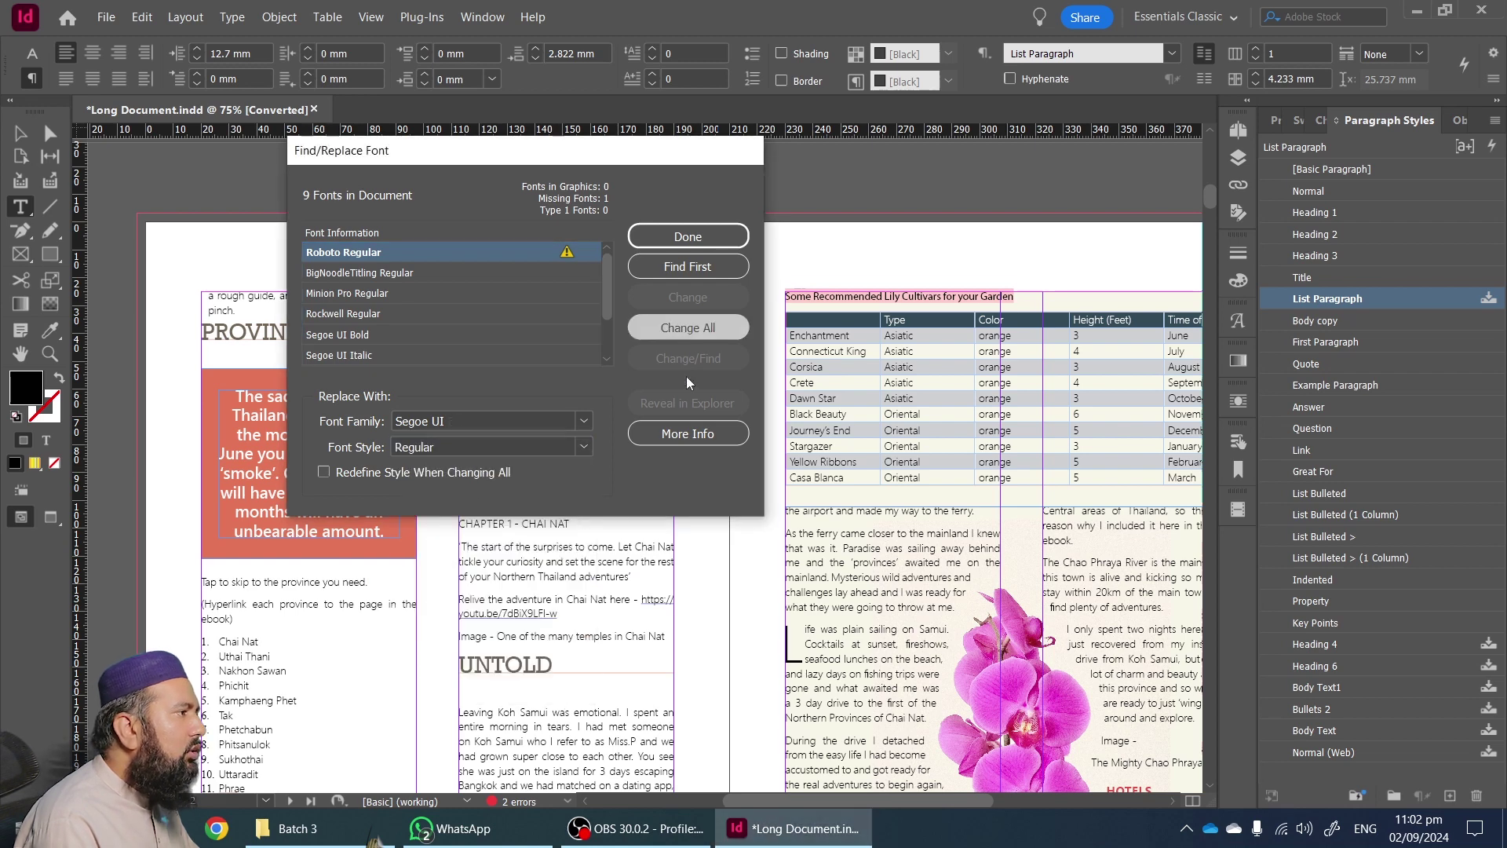
click(688, 237)
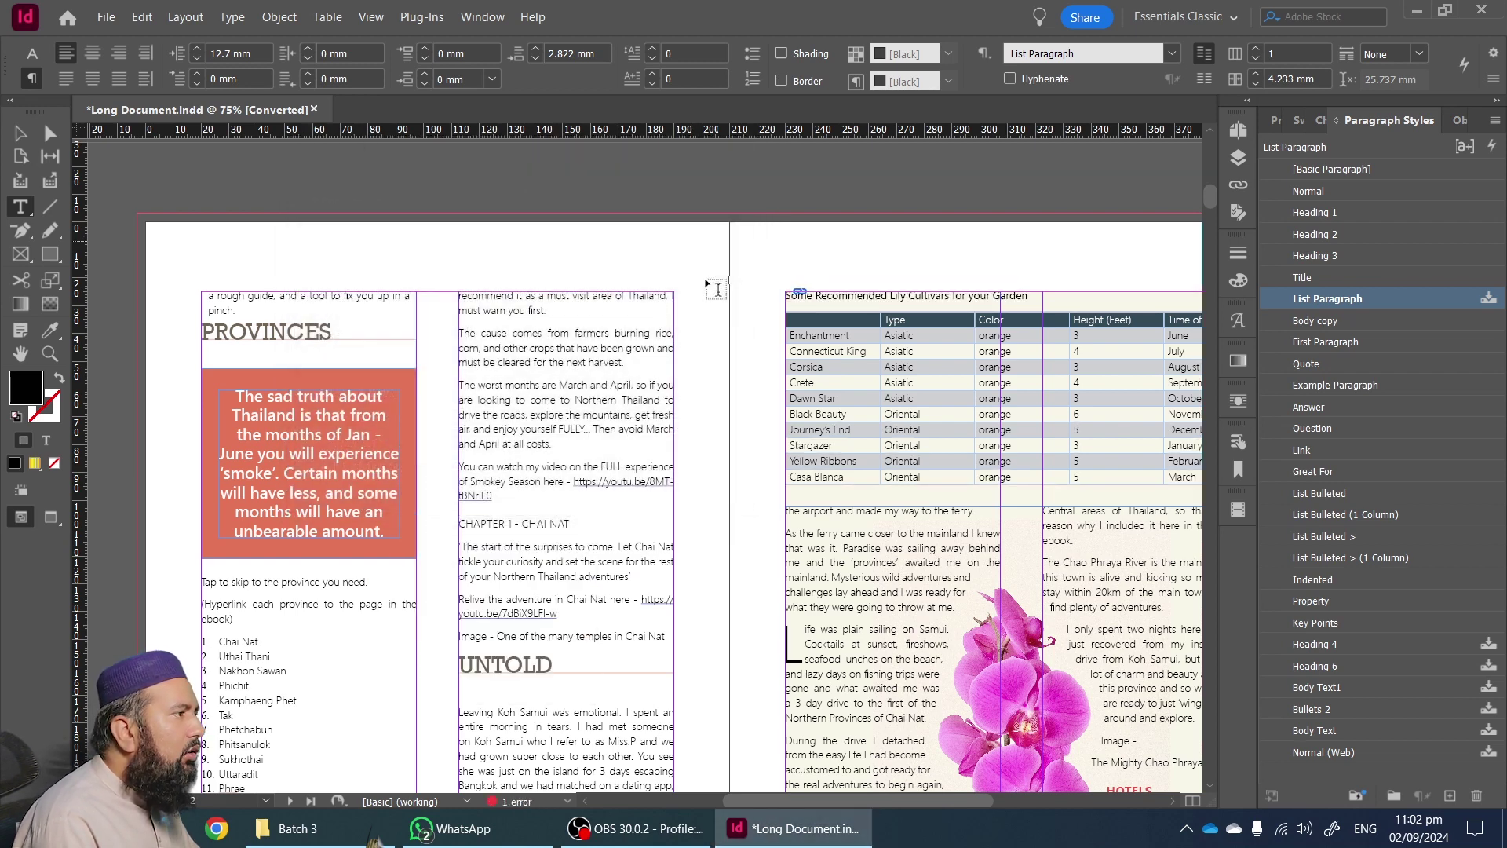
- Check the body text in the second column with its substituted fonts, and undo the font replacements
scroll(539, 411, down, 2)
drag(565, 233, 585, 462)
scroll(589, 428, up, 1)
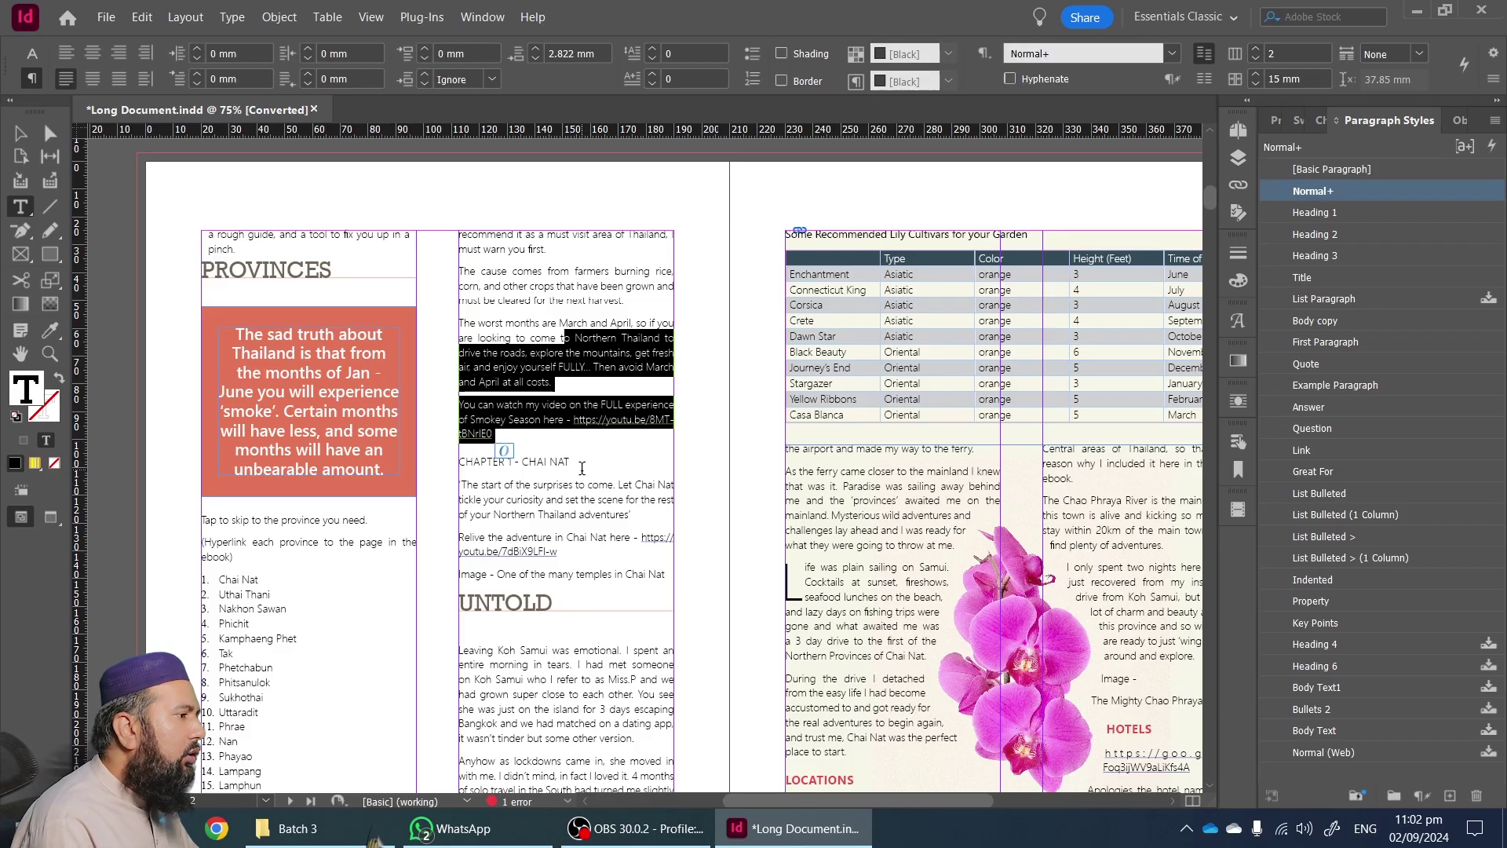
scroll(566, 494, up, 1)
scroll(566, 364, down, 1)
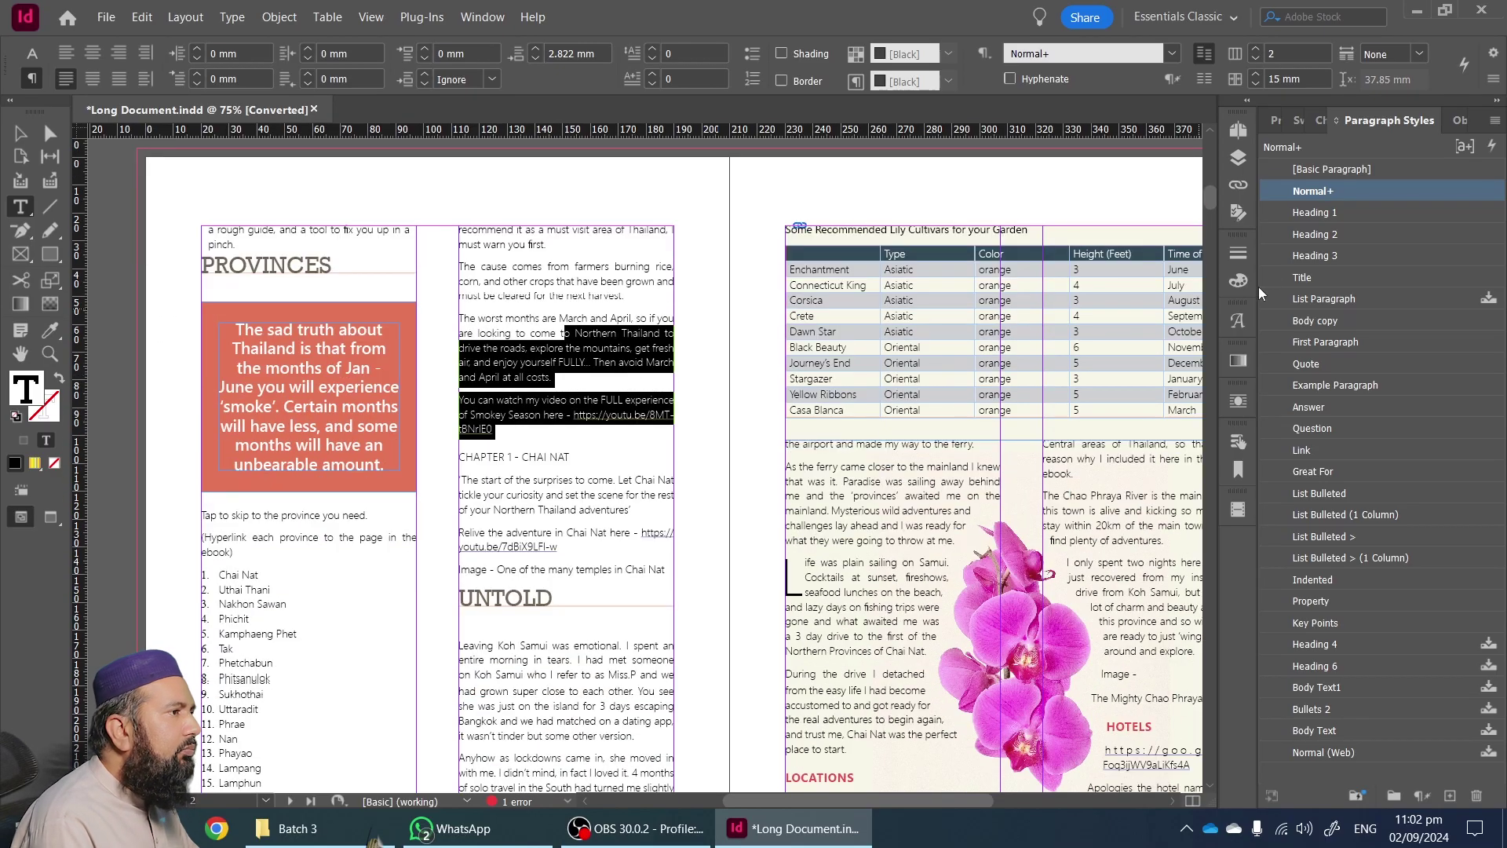
key(Escape)
click(705, 206)
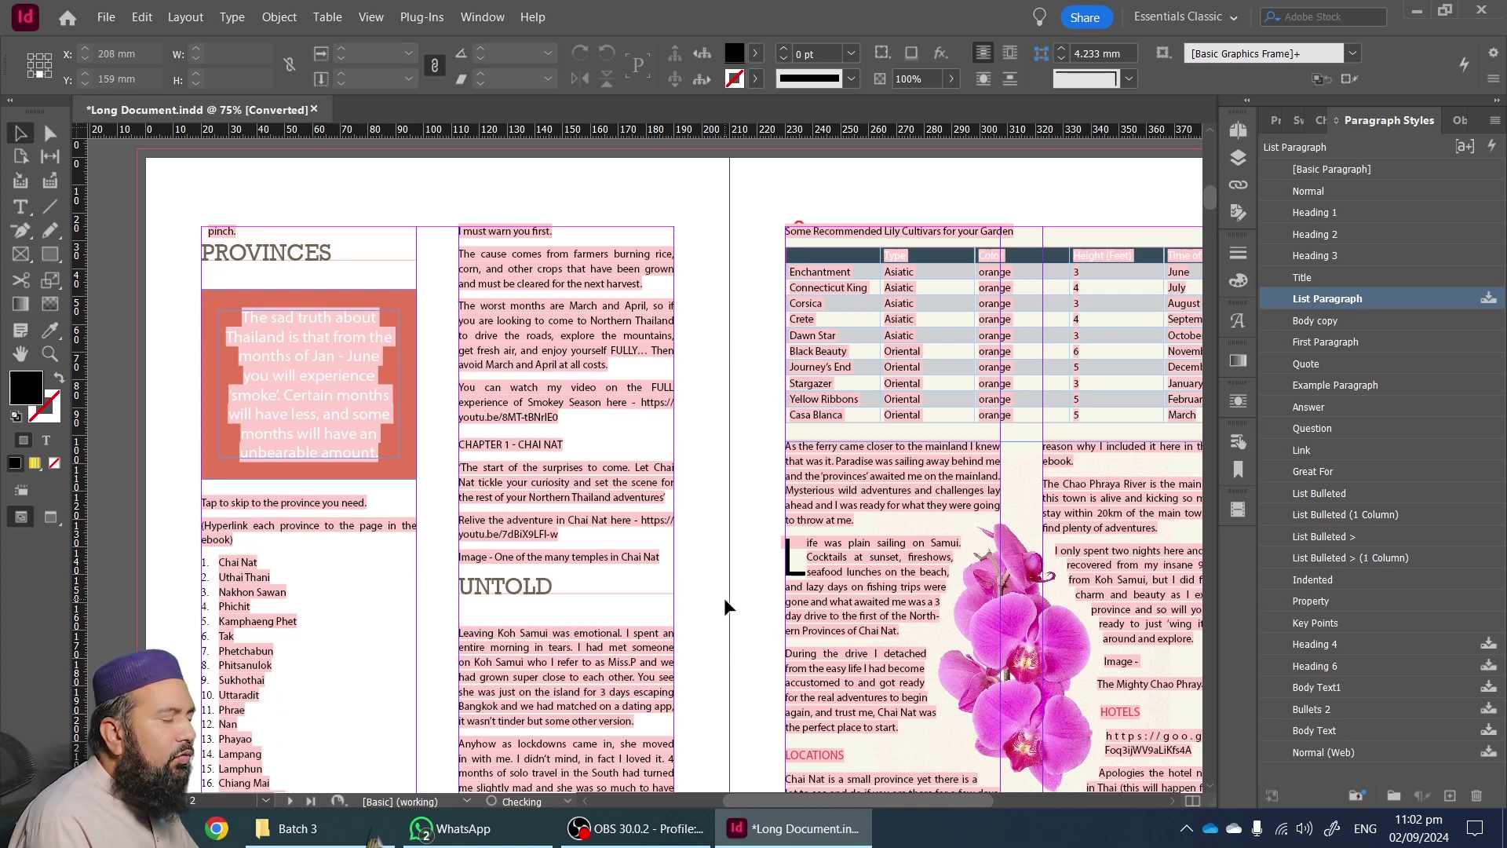
- Examine the character properties of the paragraph about the worst months being March and April
double_click(621, 351)
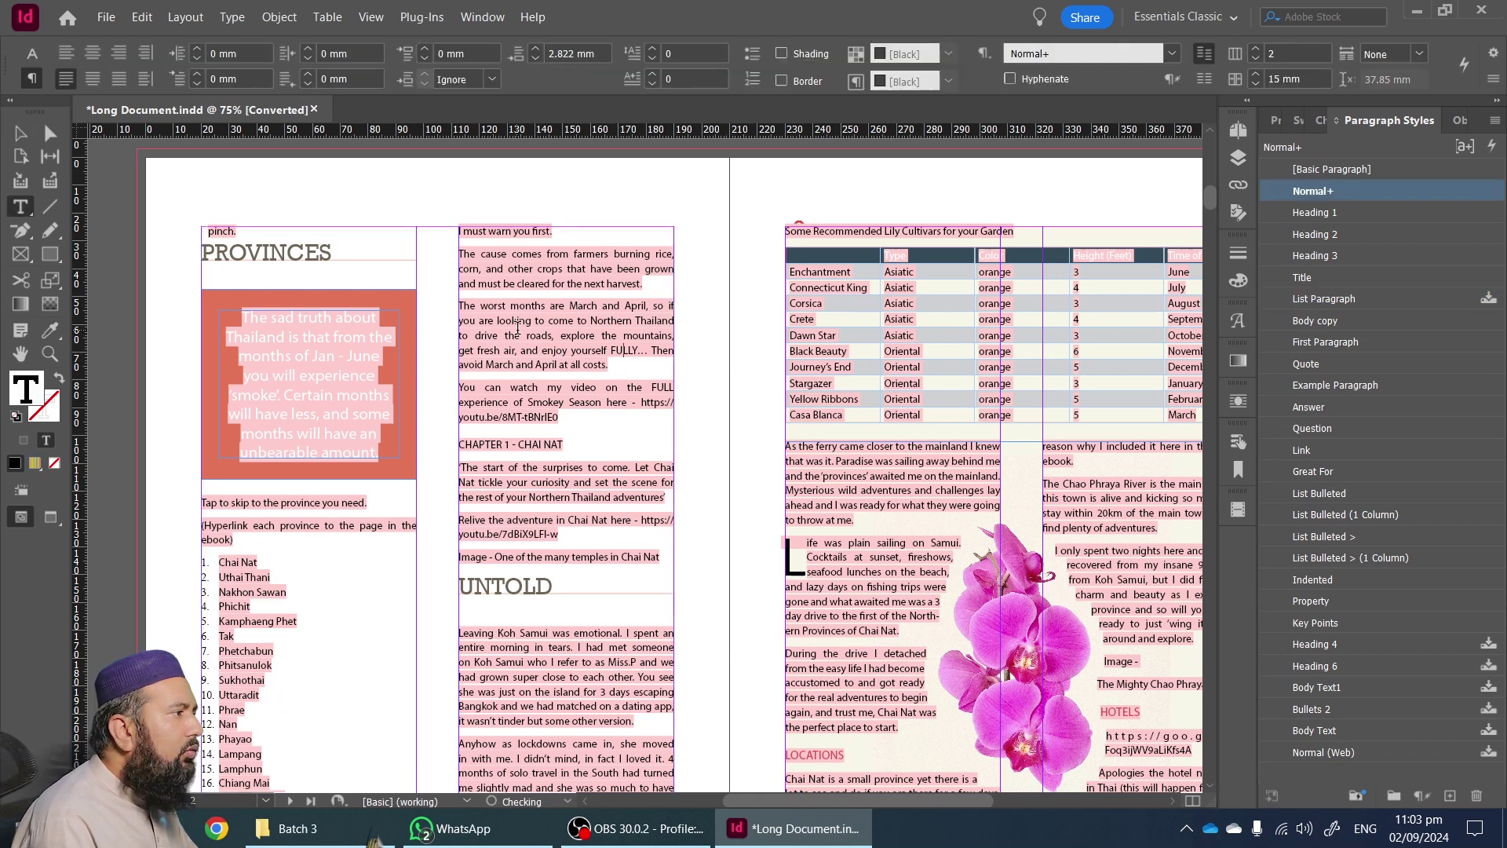
triple_click(511, 335)
click(512, 335)
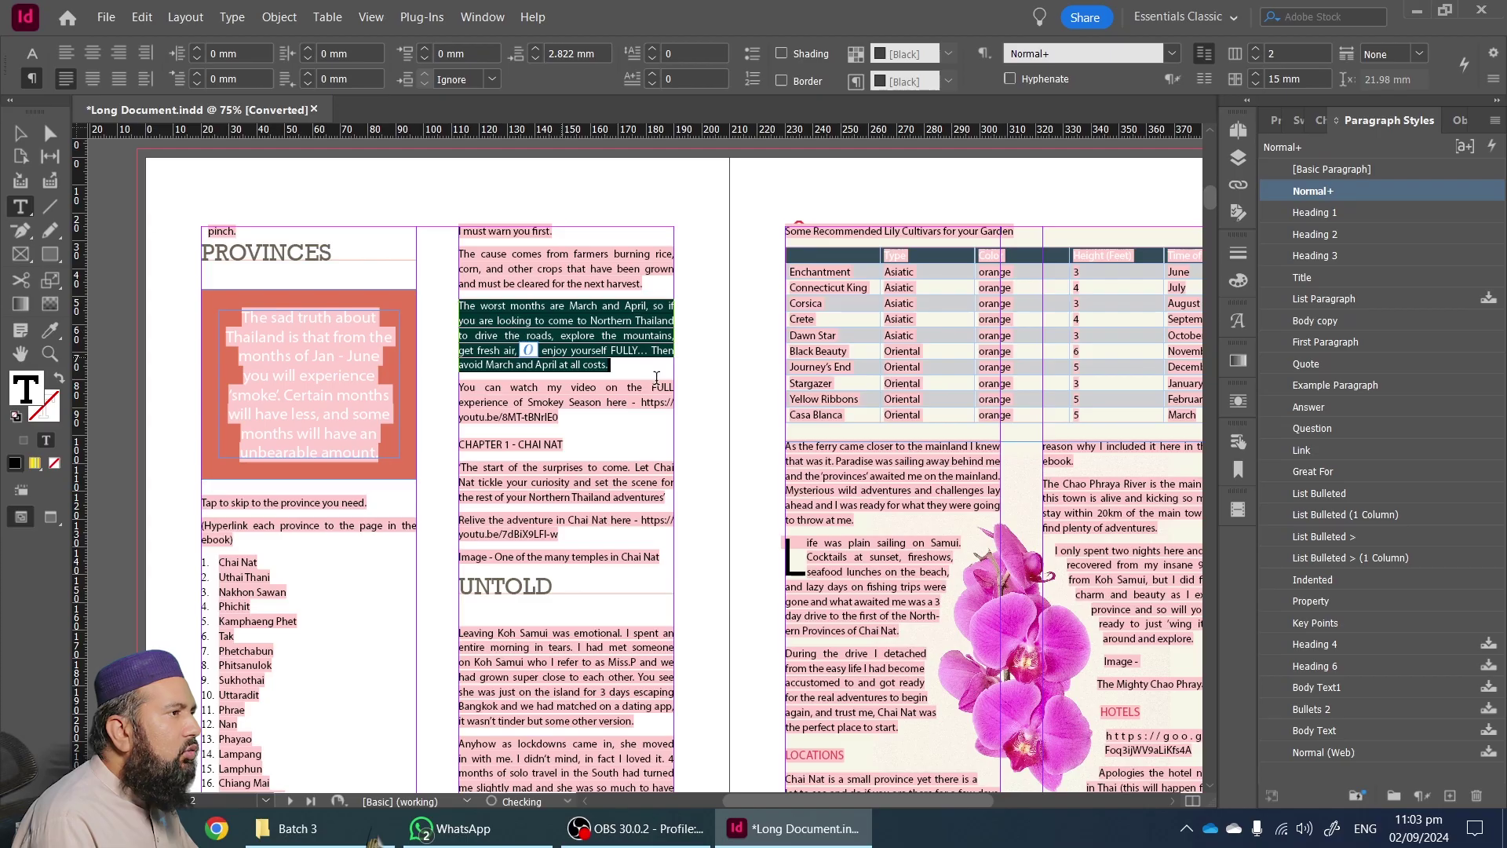
click(1273, 120)
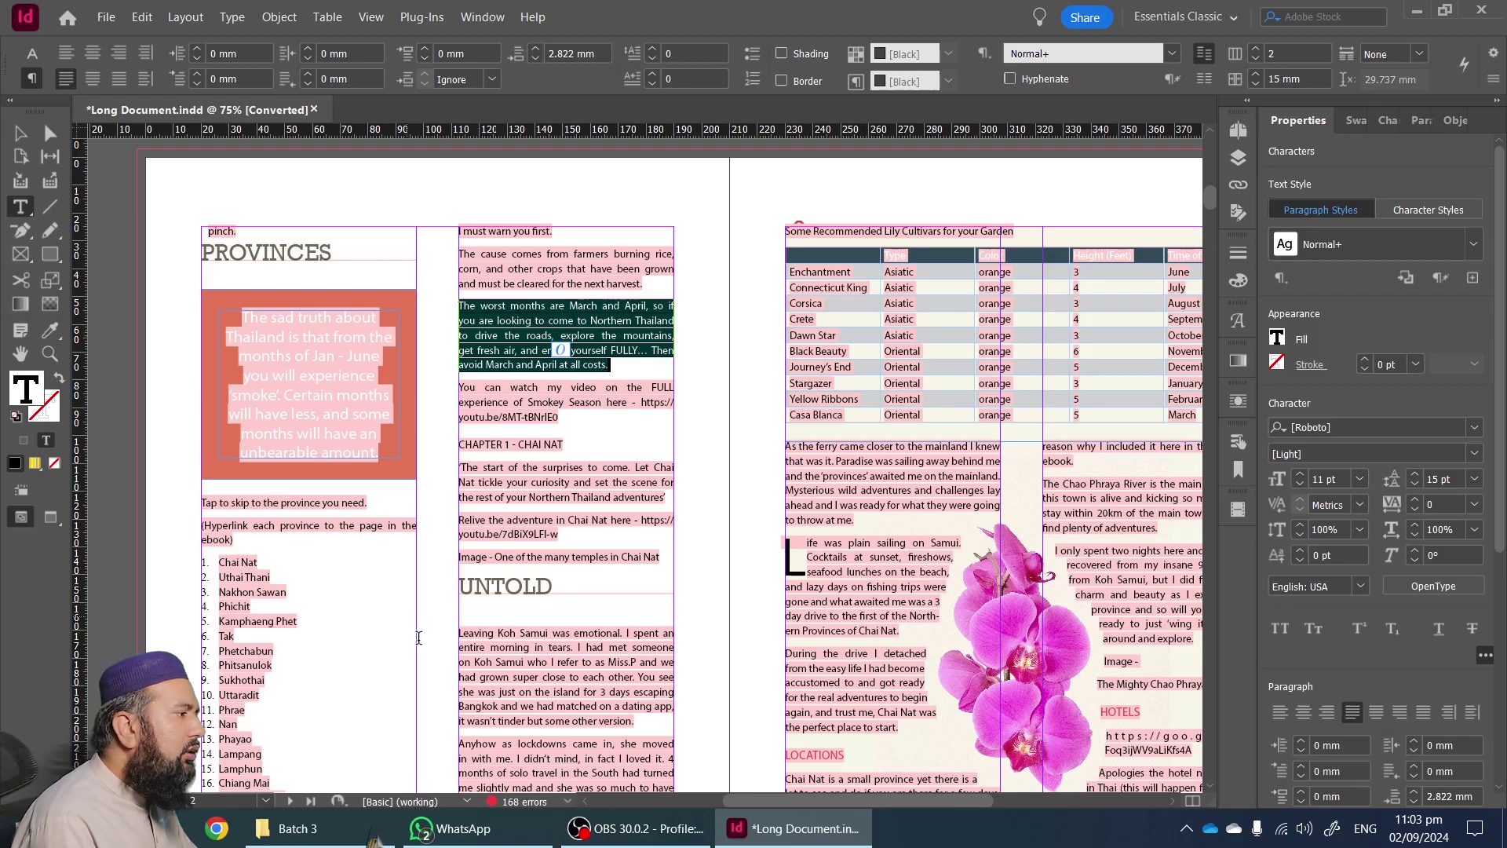
- Switch to File Explorer and open the Roboto (1) folder under My Data (E:) > Font Collection > Downloaded fonts
click(336, 837)
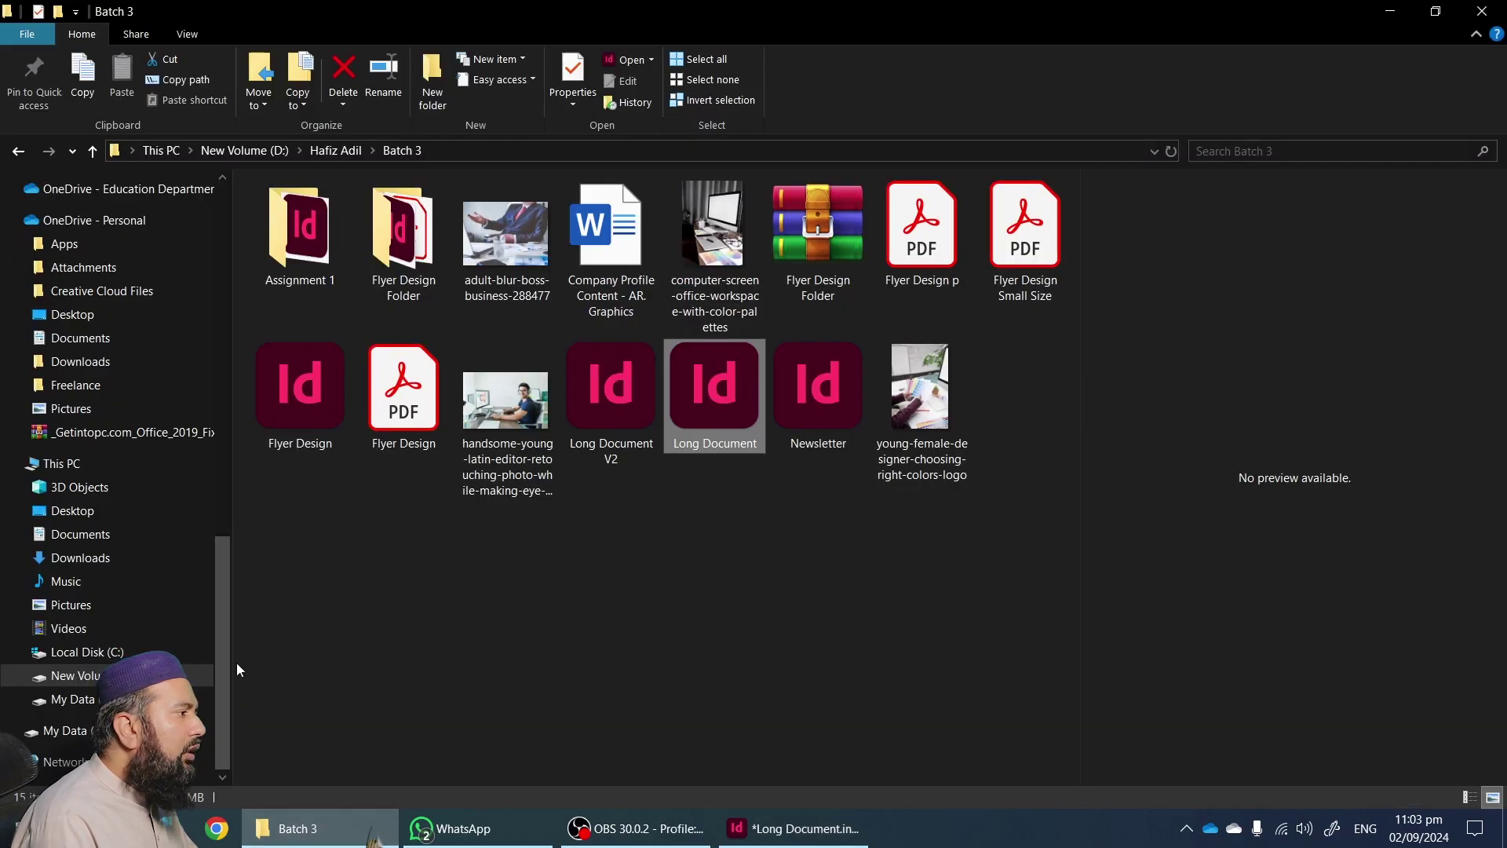
click(93, 705)
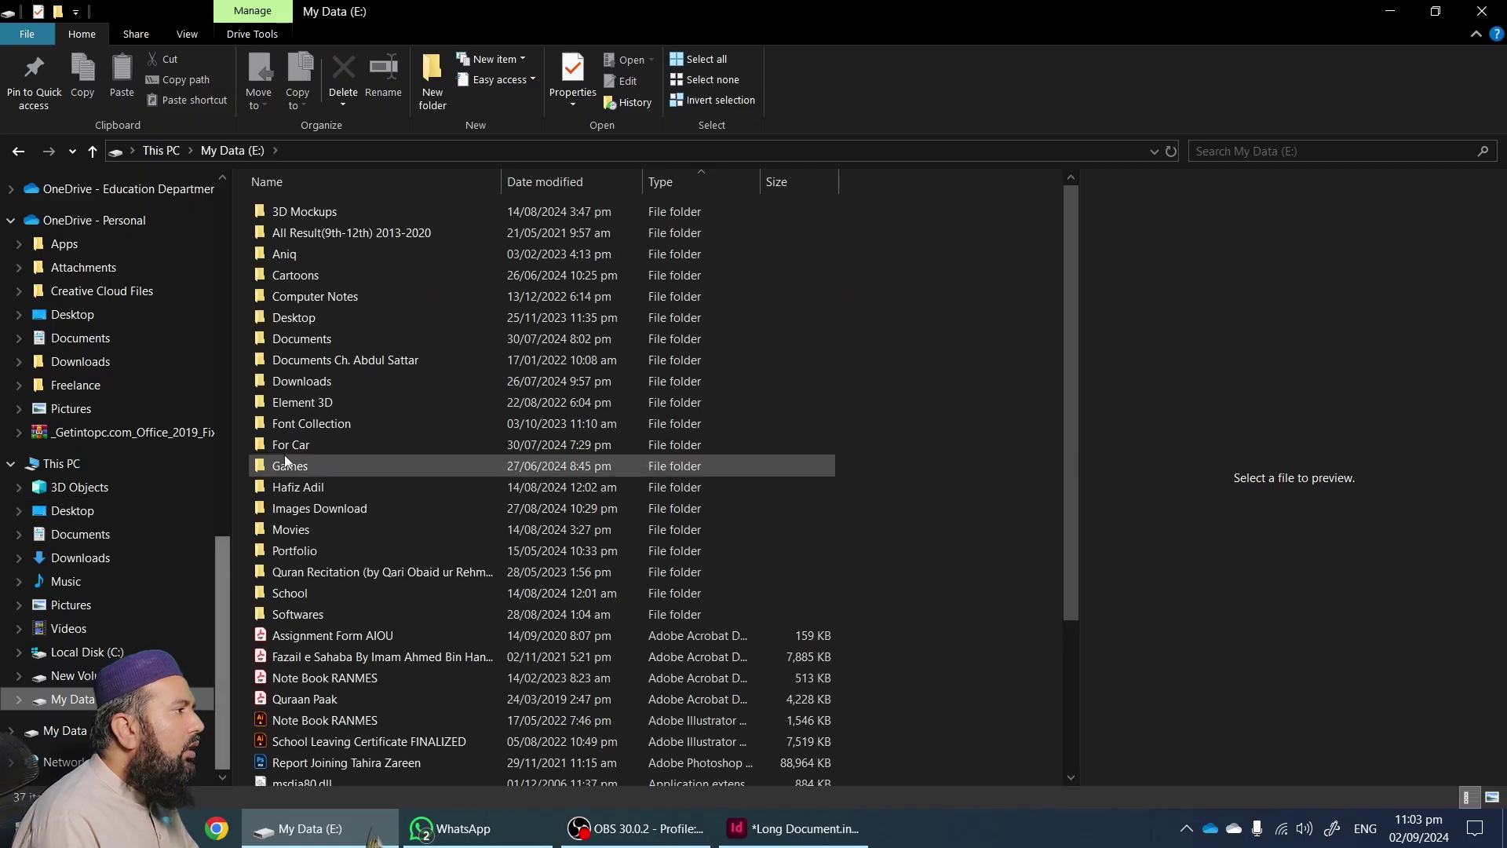
double_click(306, 424)
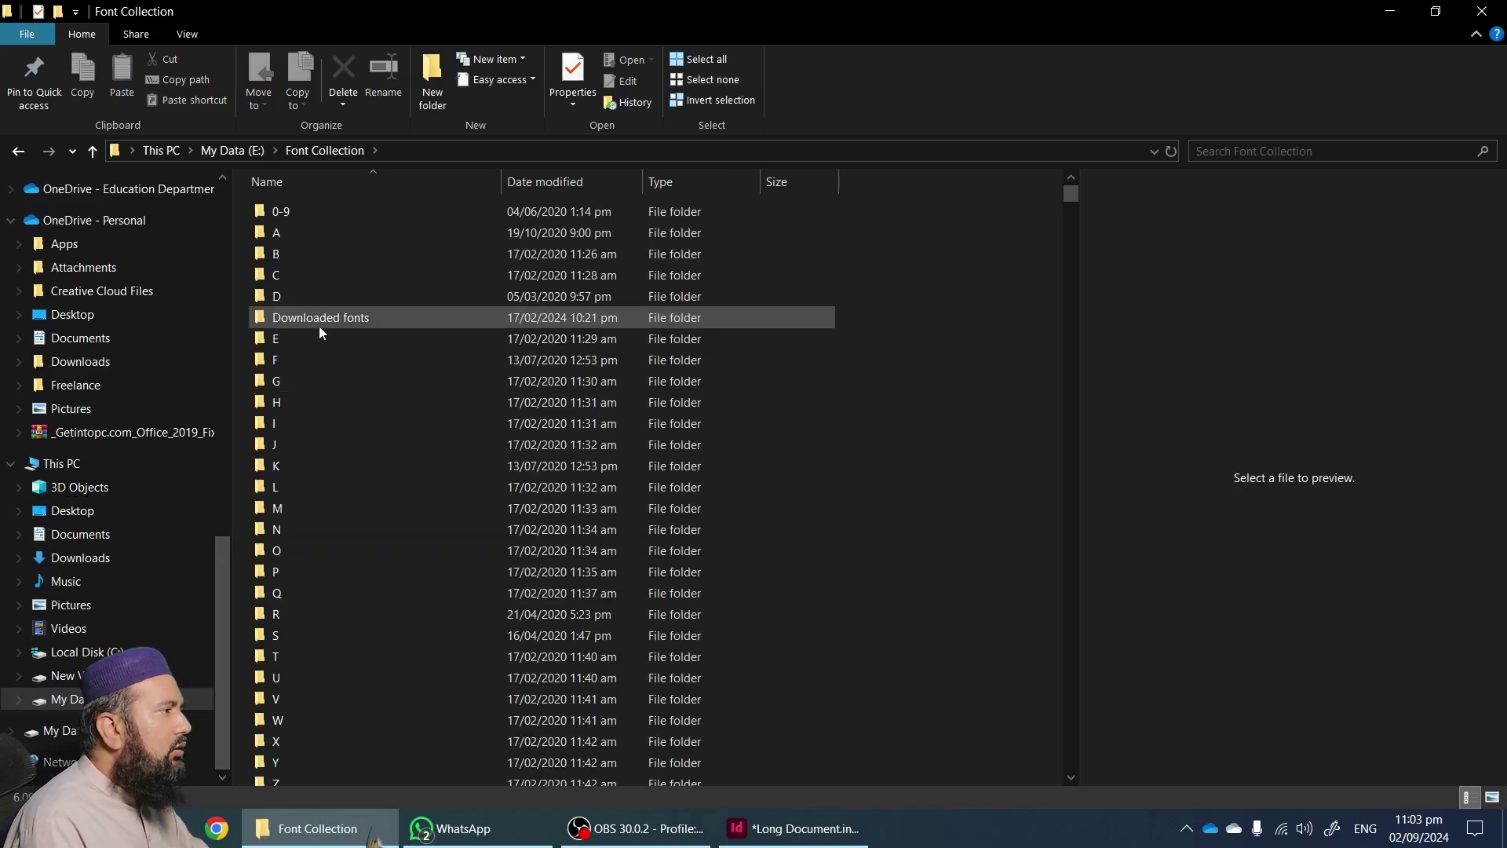
double_click(319, 327)
click(301, 491)
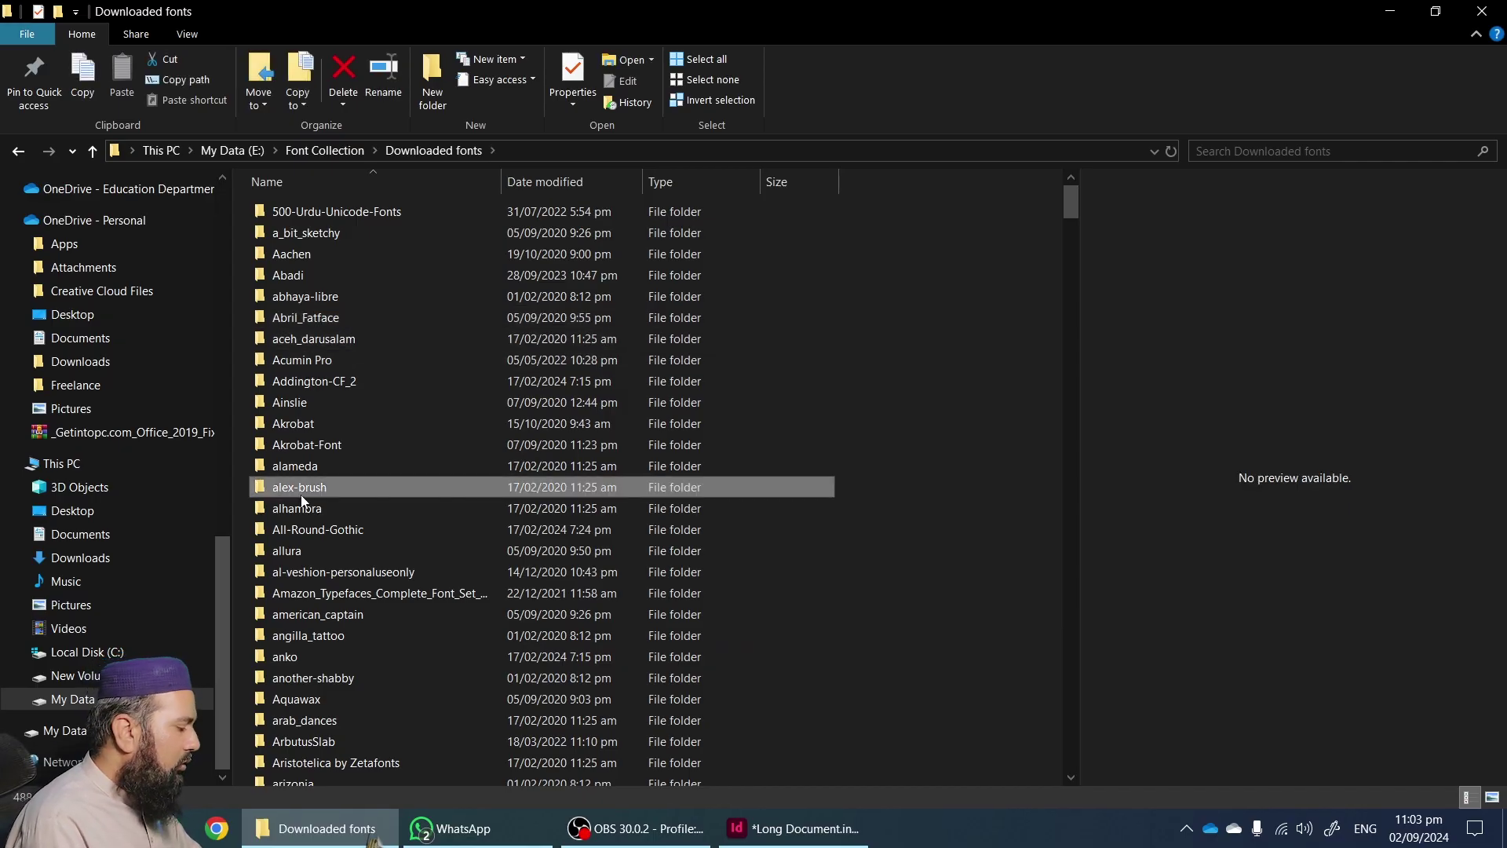
key(r)
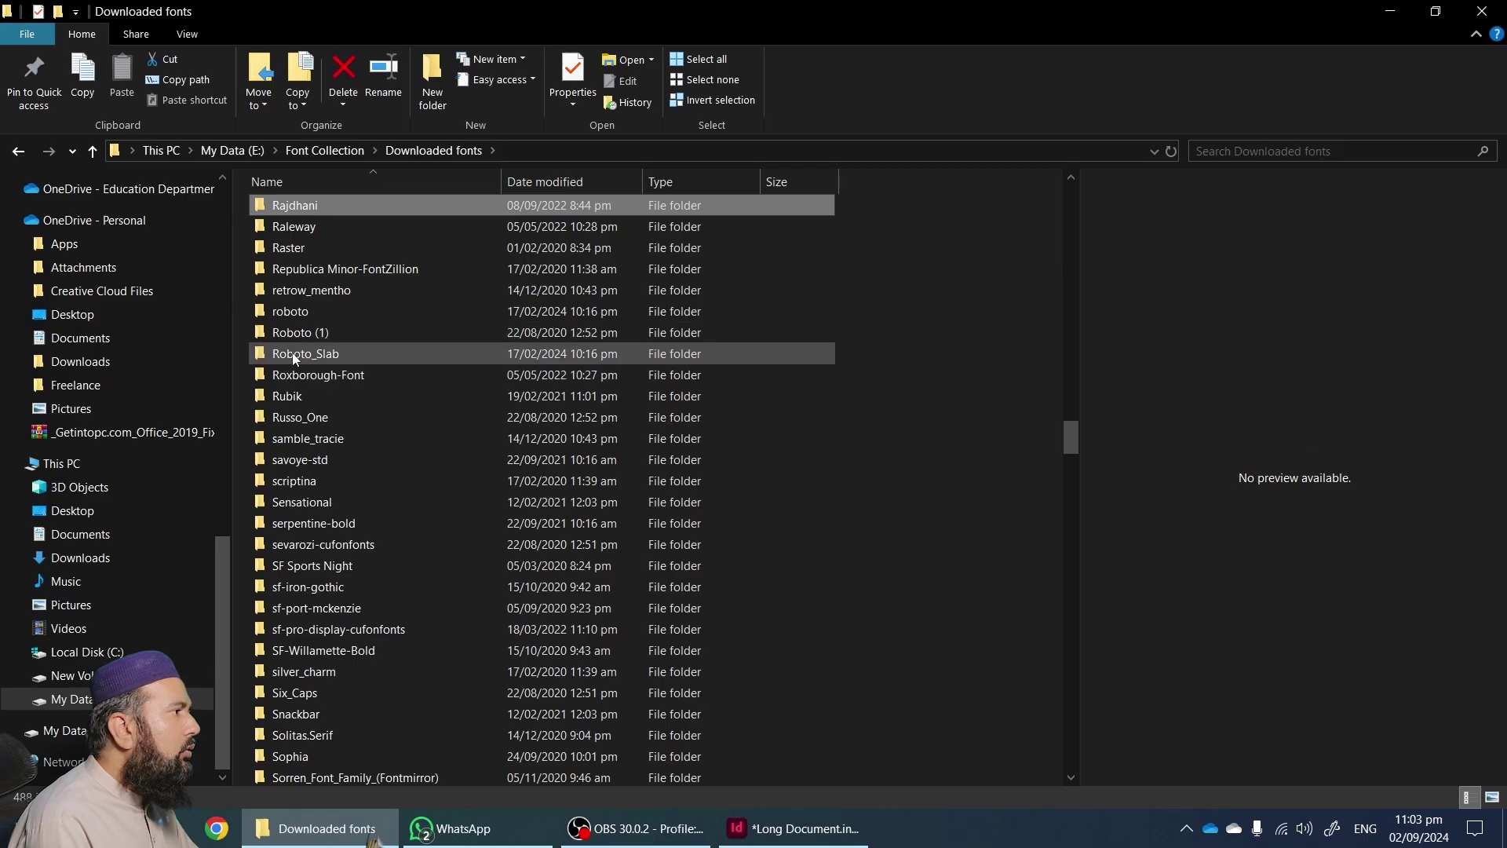
double_click(298, 332)
- Install all the Roboto font files from Roboto-Black through Roboto-ThinItalic
key(r)
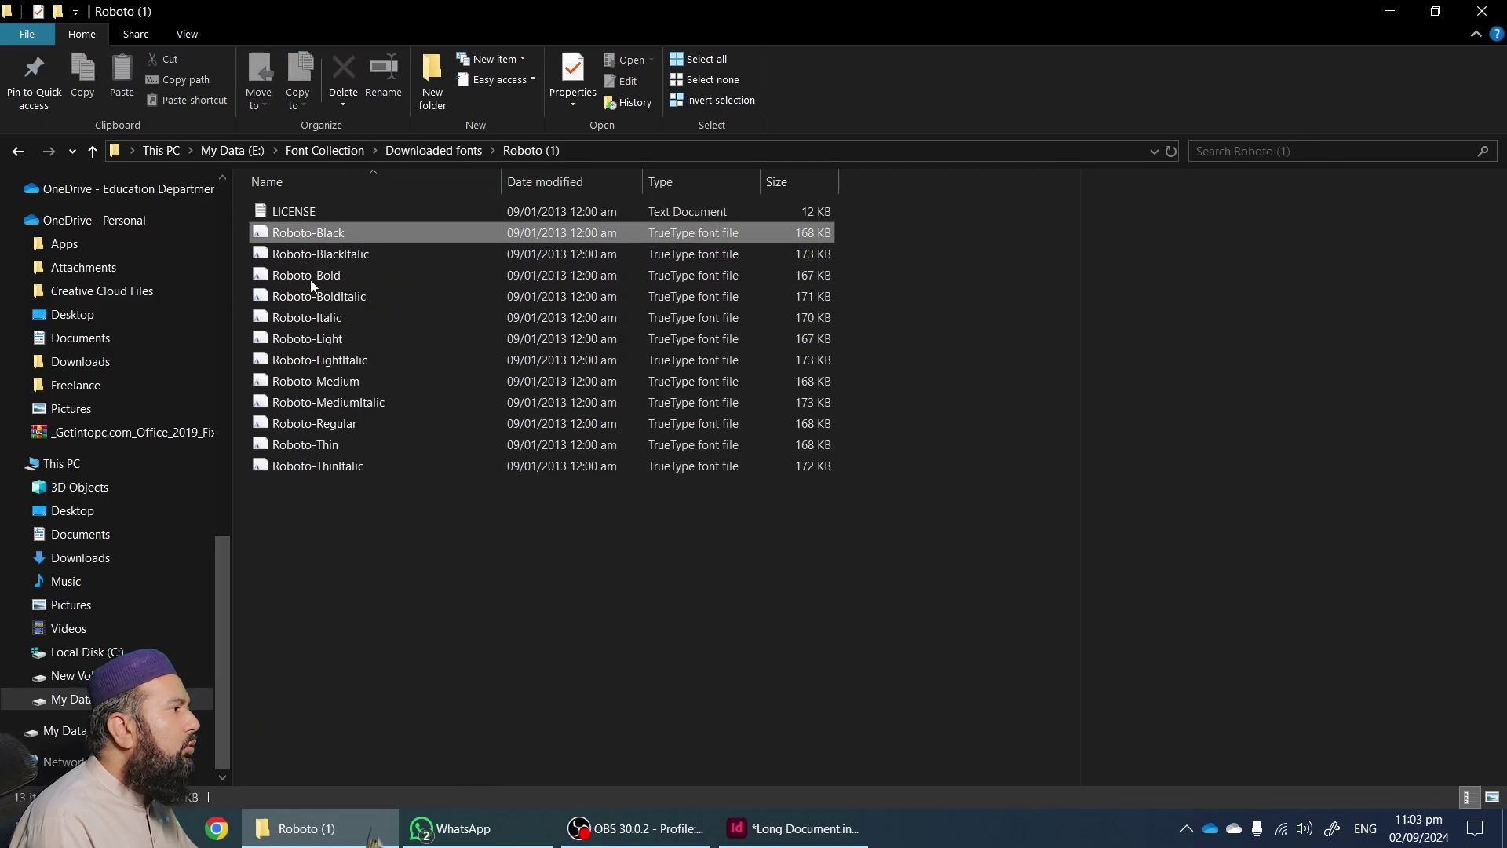
shift+click(313, 463)
right_click(312, 463)
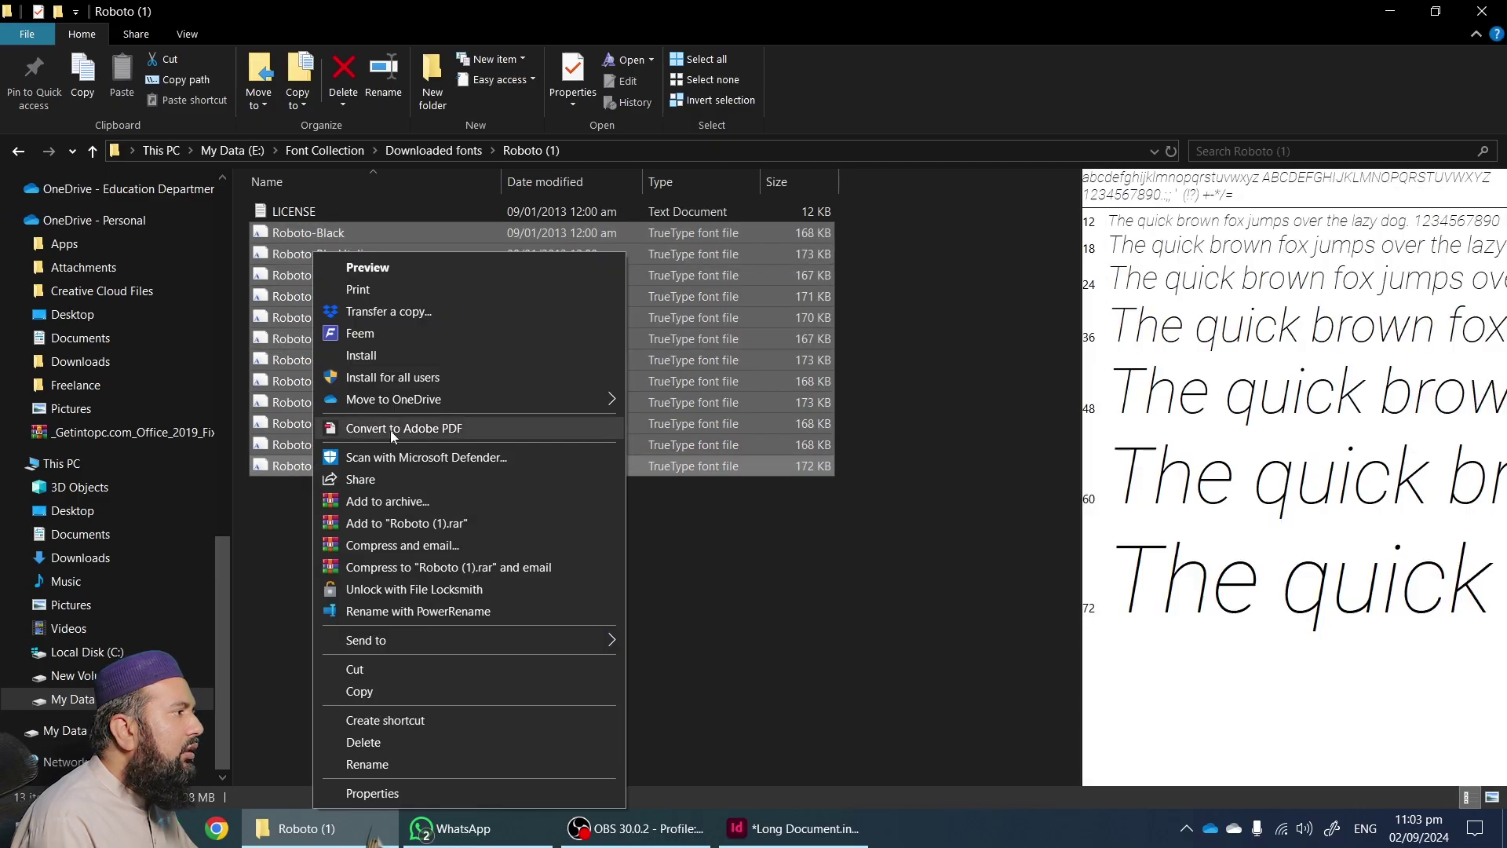
click(362, 355)
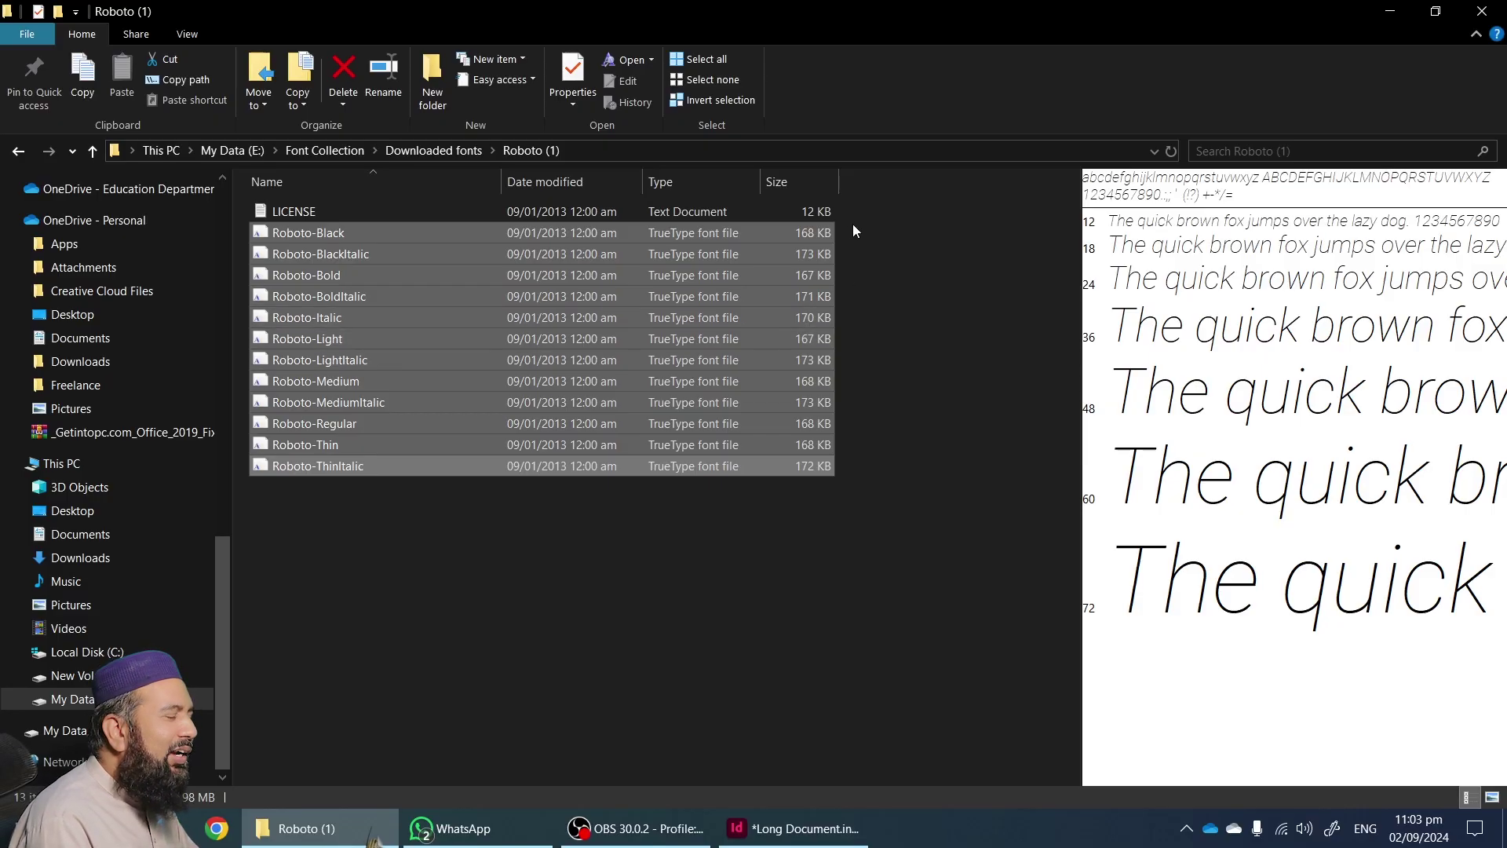
drag(852, 224, 461, 491)
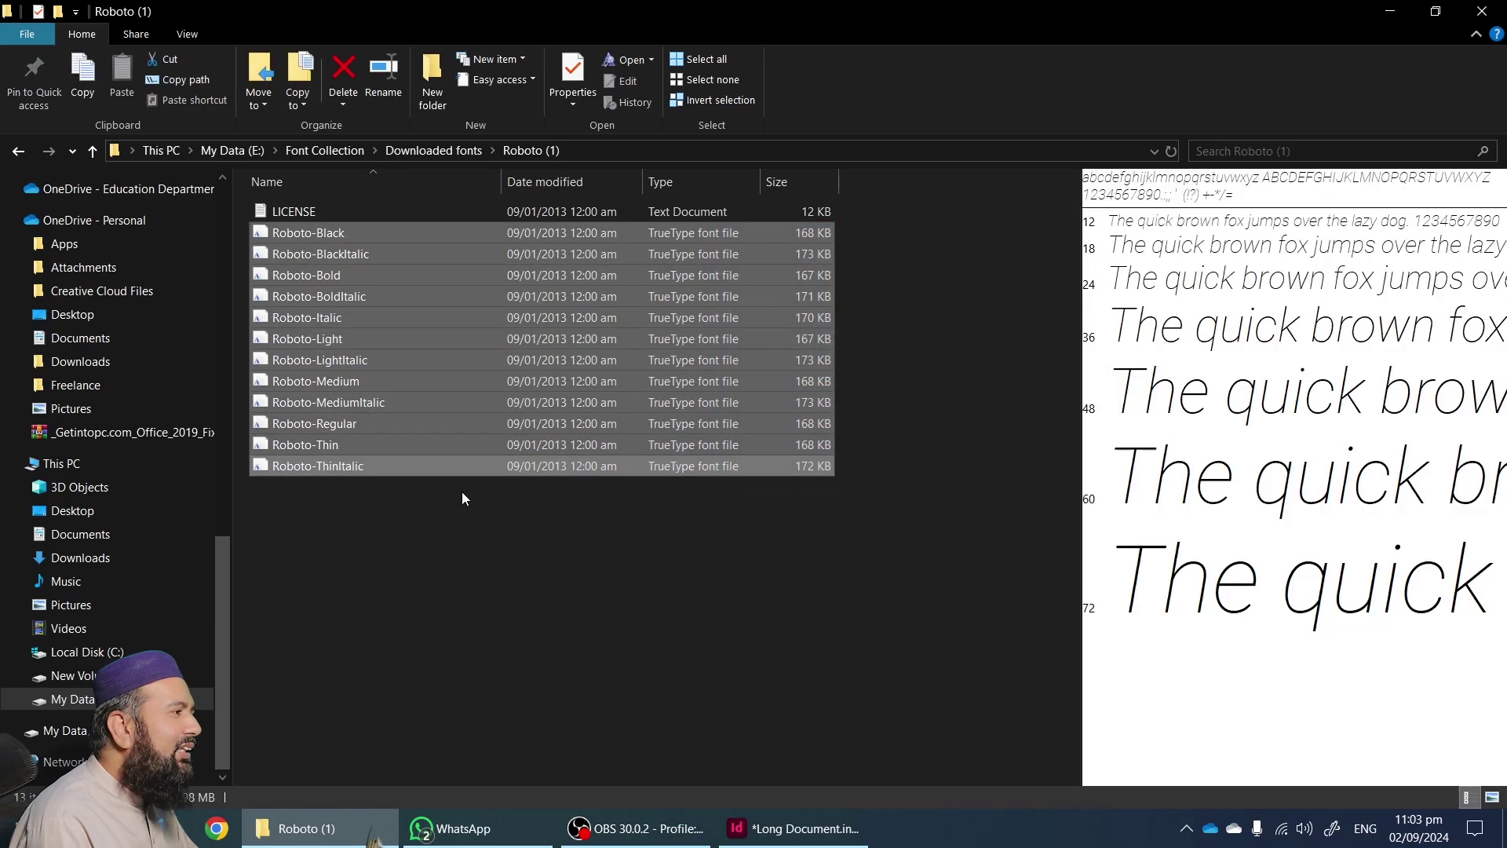
click(405, 500)
click(353, 233)
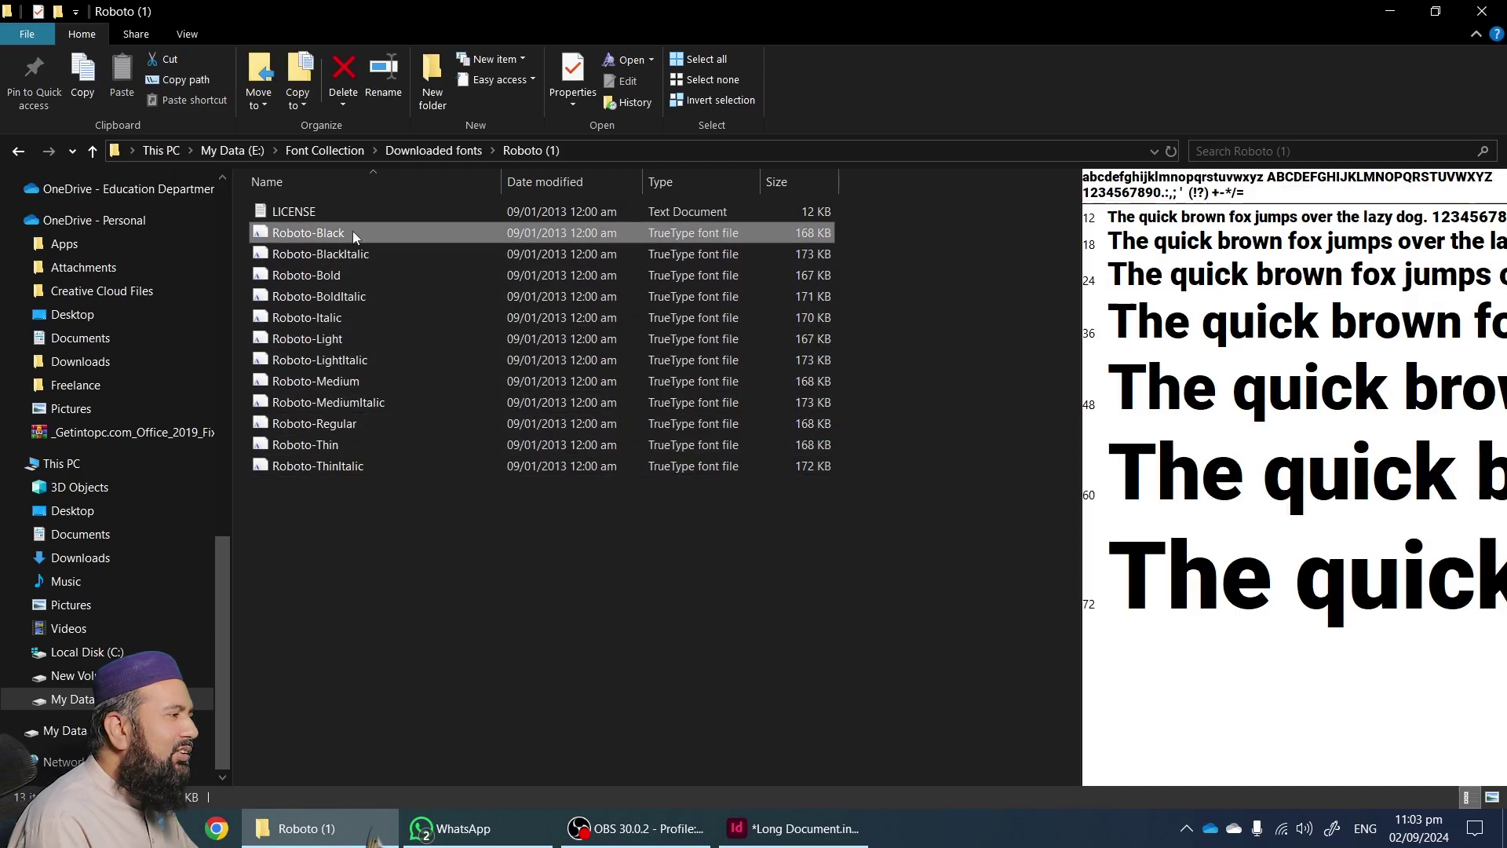
click(452, 552)
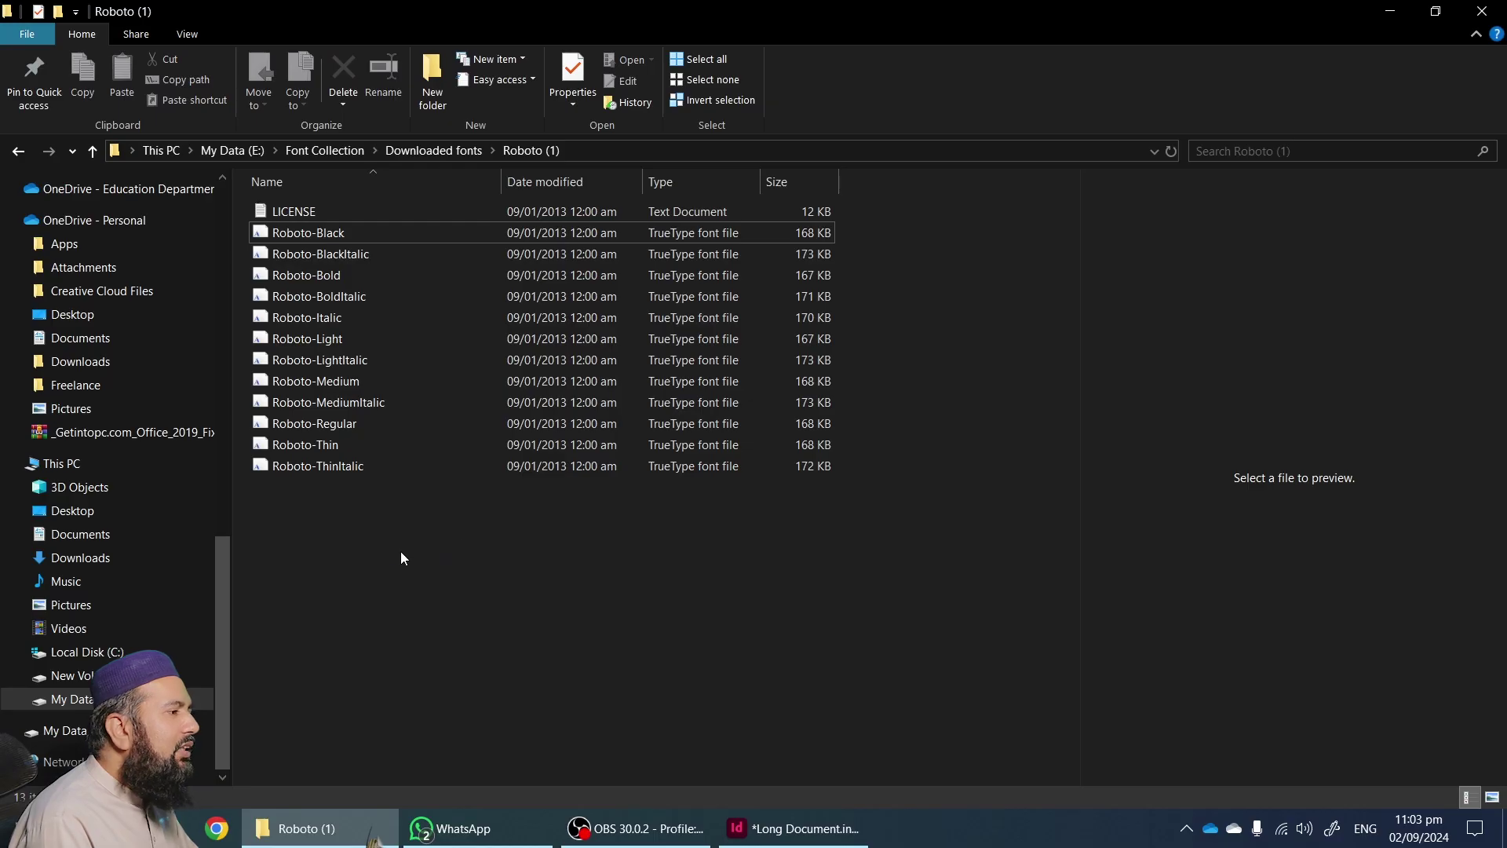
- Switch to InDesign and check the font of the second-column body text below the heading A WORD ON SMOKEY SEASON
click(780, 833)
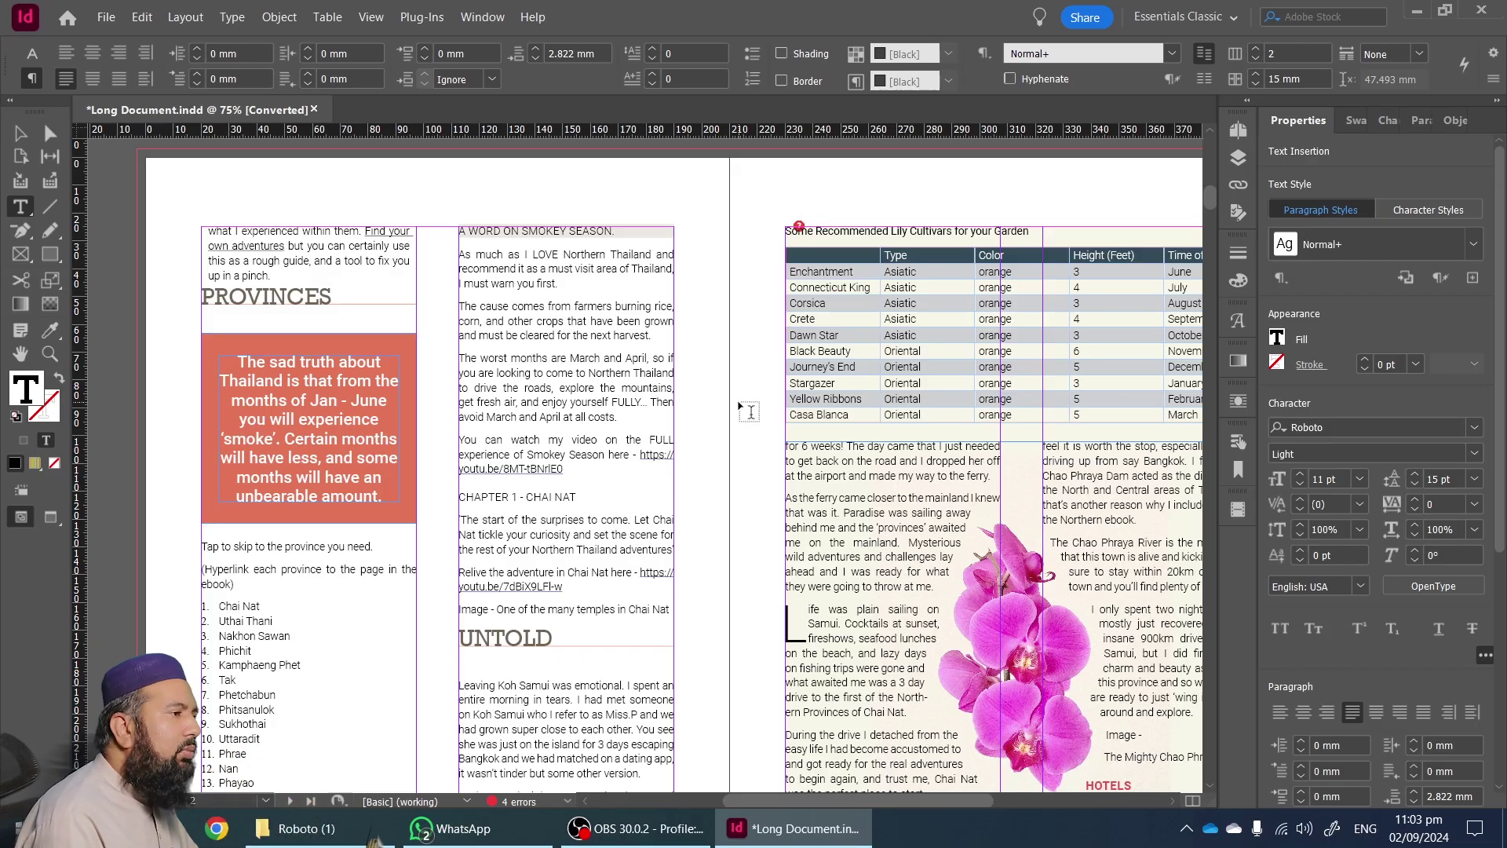
drag(528, 270, 628, 617)
shift+click(500, 268)
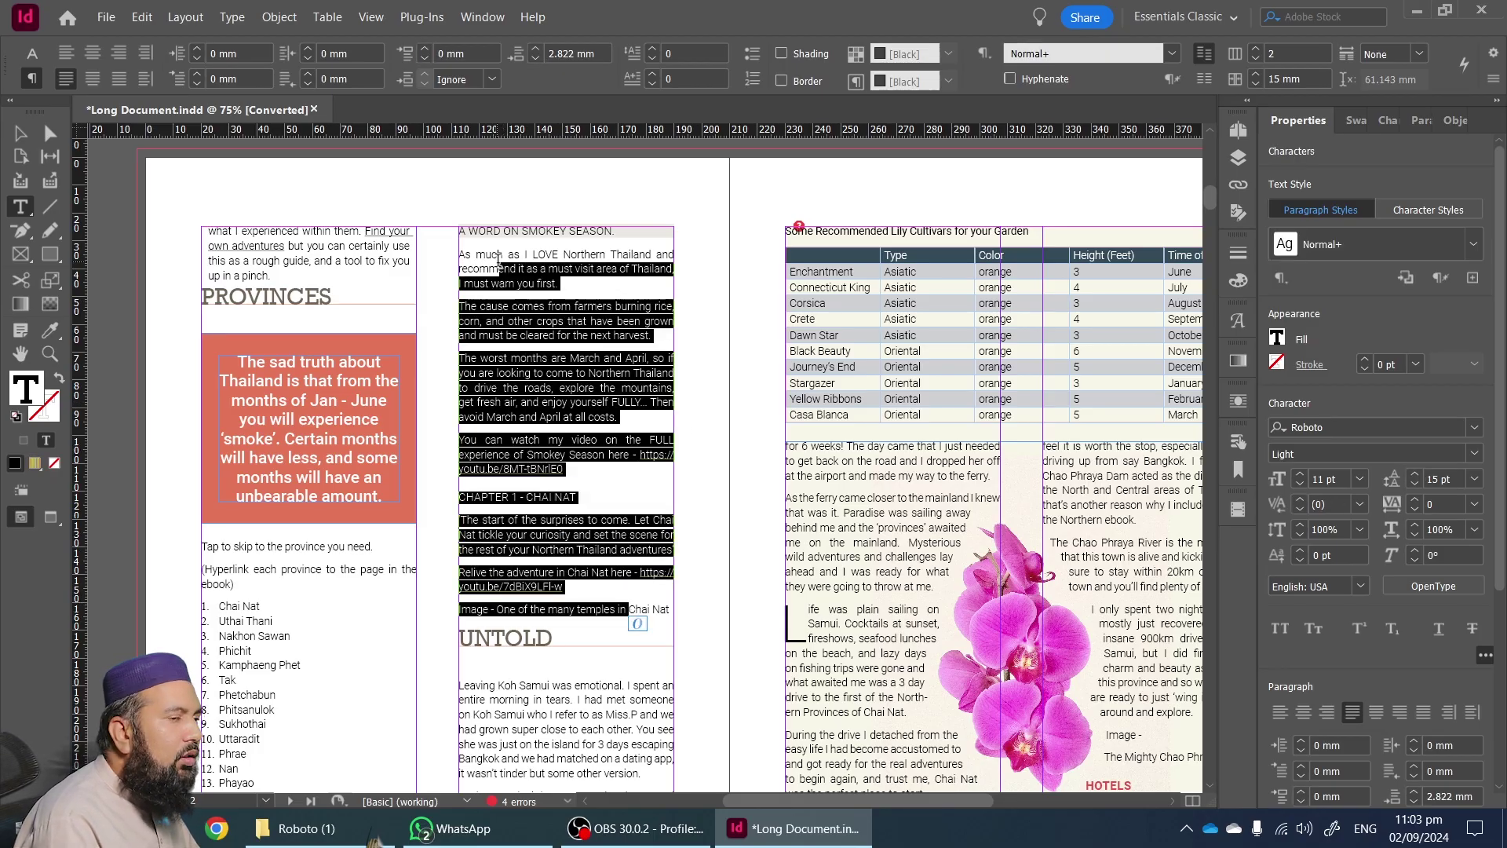
click(515, 268)
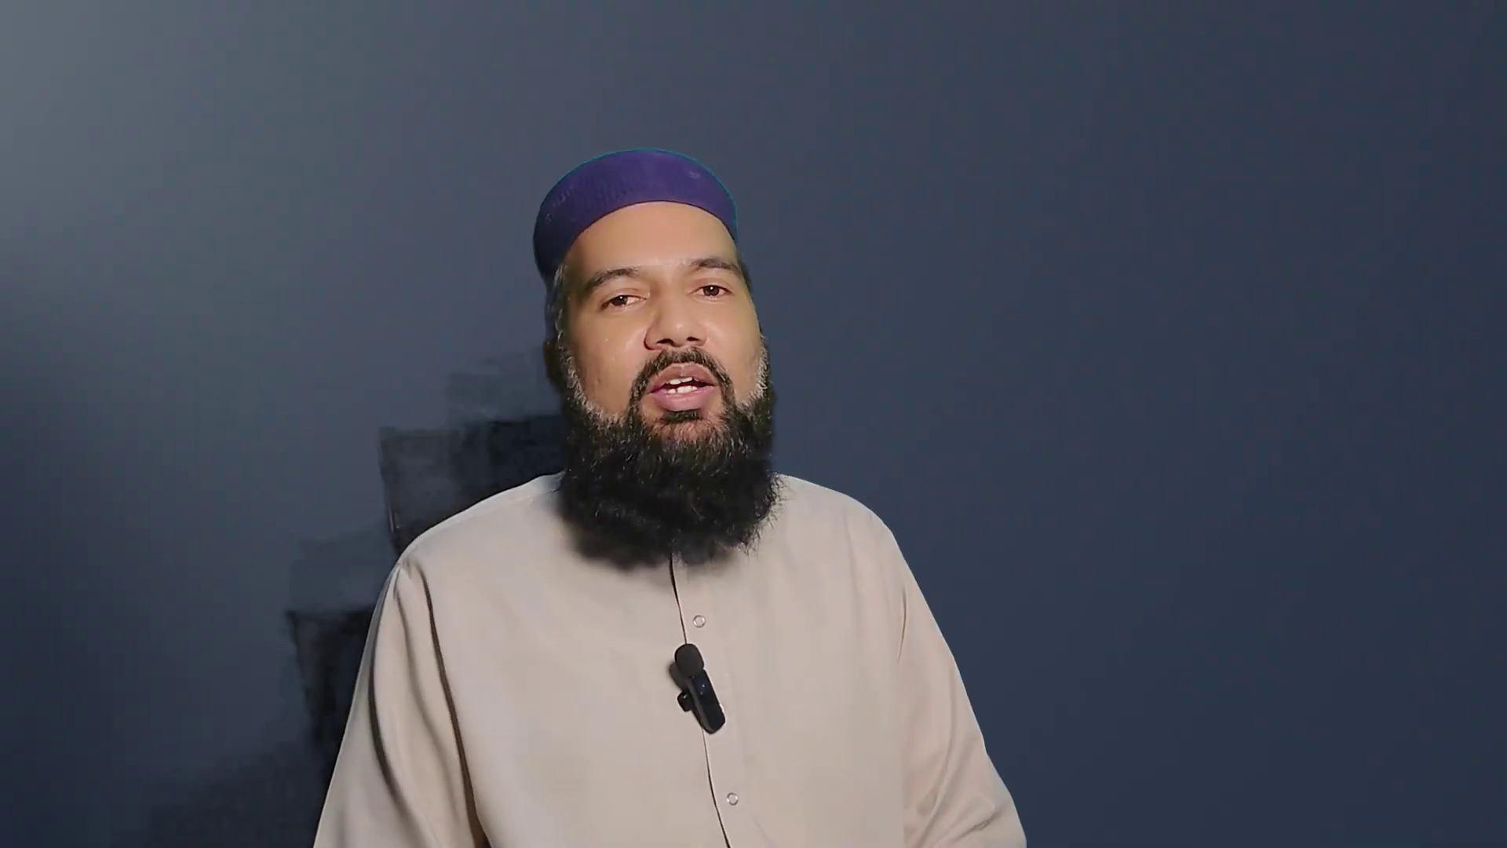